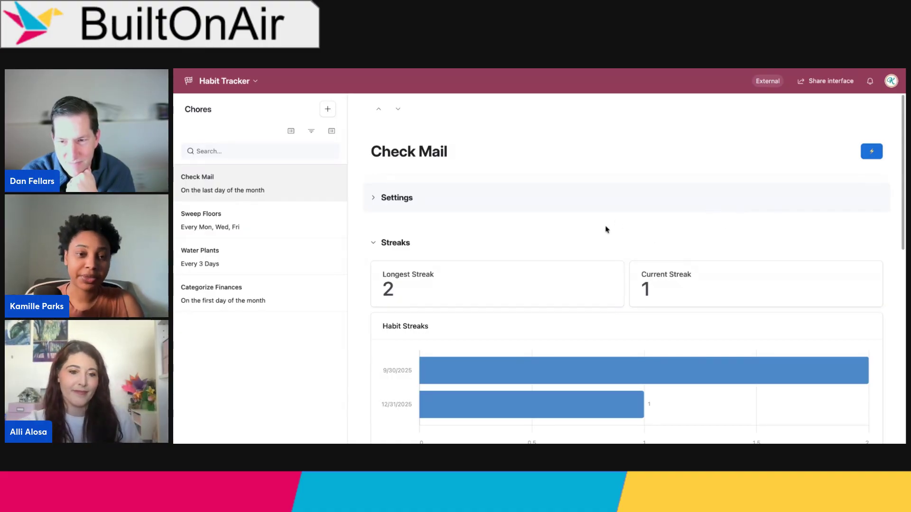
# Step: Examine the Check Mail chore's repeat settings, including the interval period and weekday options, and collapse the section again
pyautogui.click(374, 198)
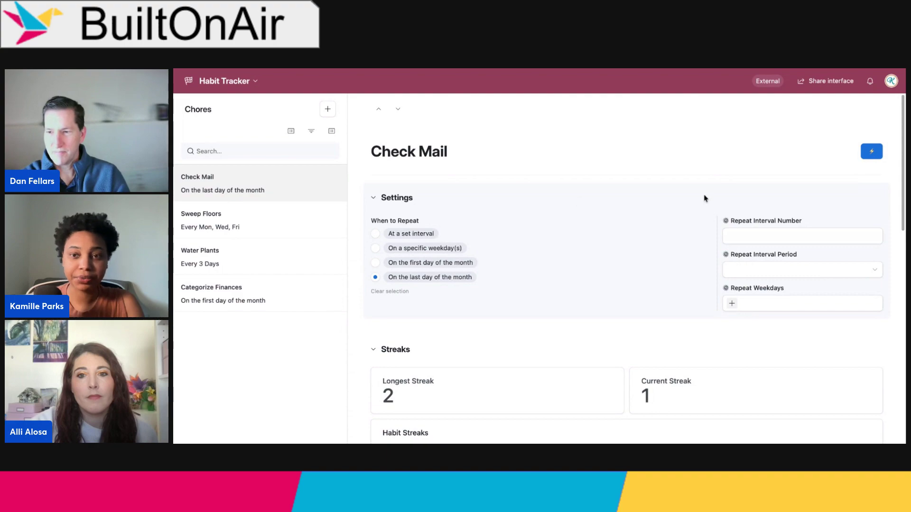
pyautogui.click(742, 234)
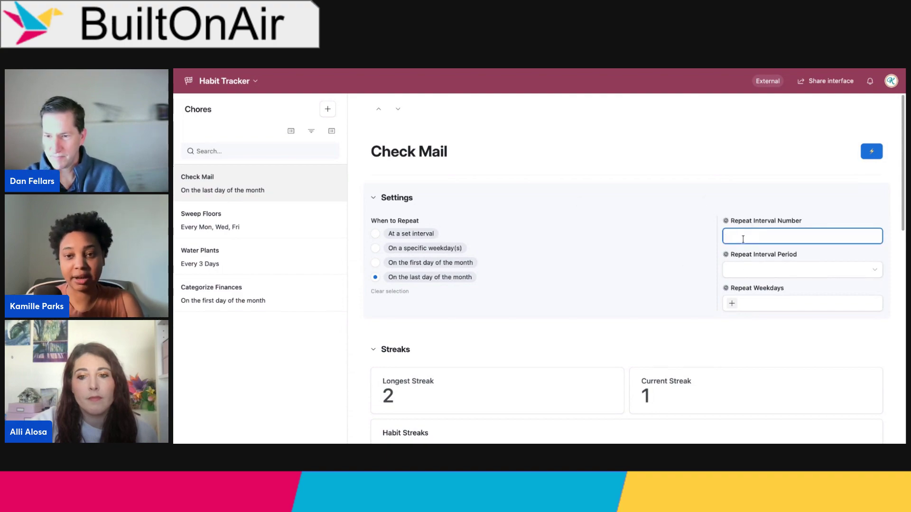
pyautogui.click(759, 271)
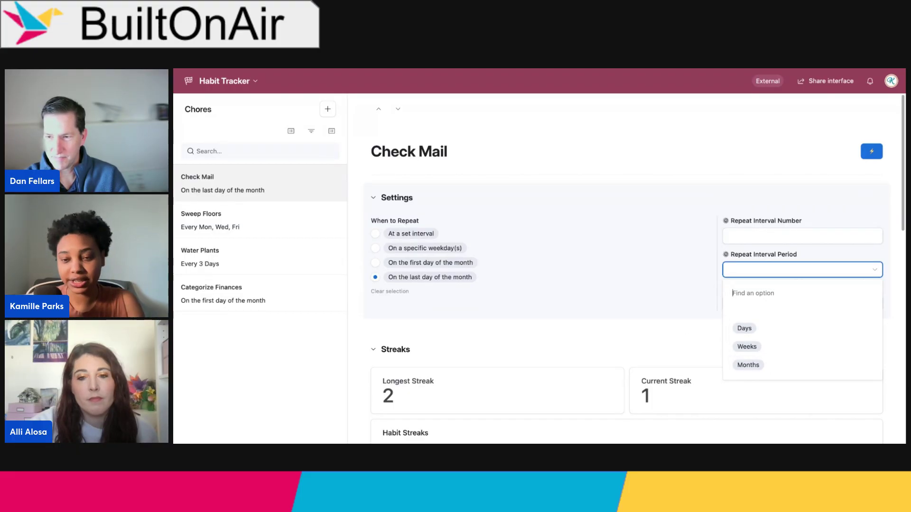
pyautogui.click(375, 277)
pyautogui.click(498, 221)
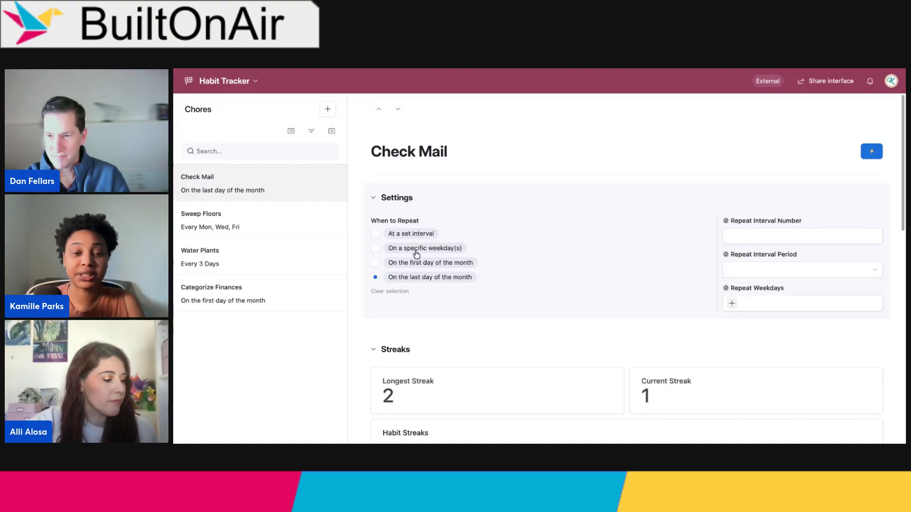
pyautogui.click(732, 304)
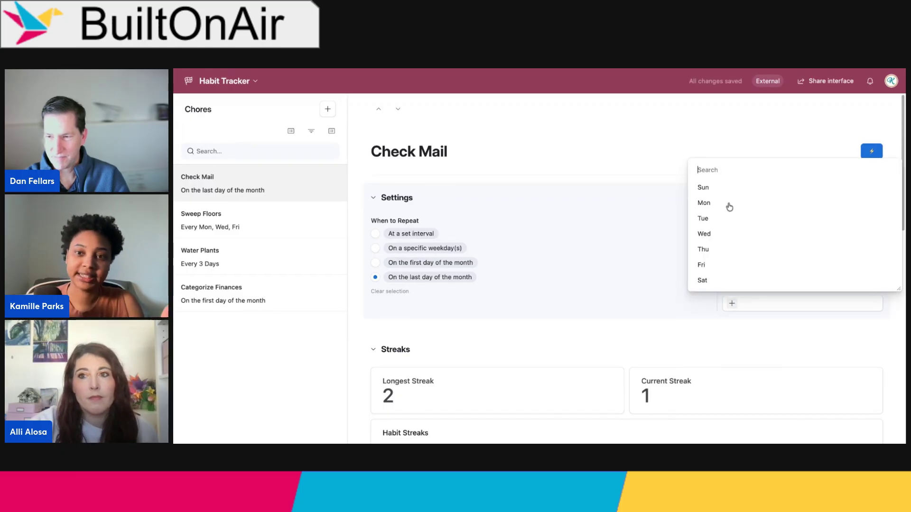
pyautogui.click(591, 295)
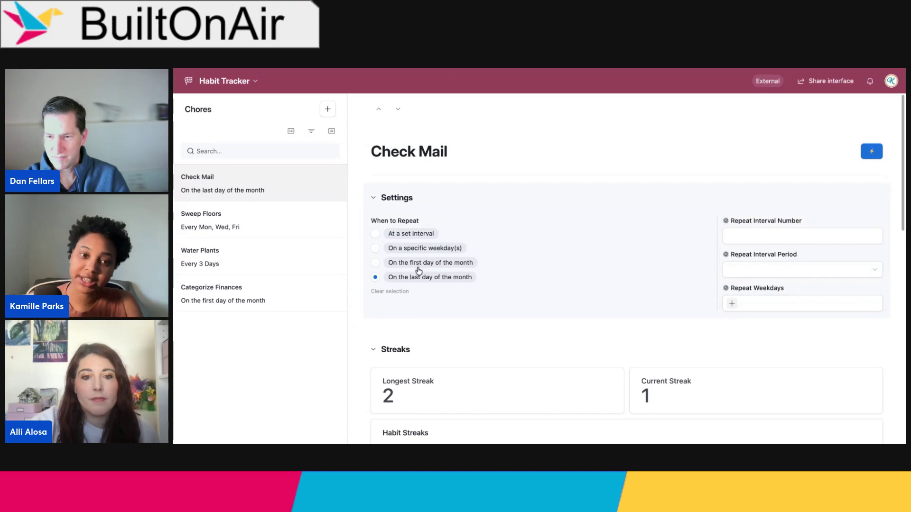
pyautogui.click(375, 199)
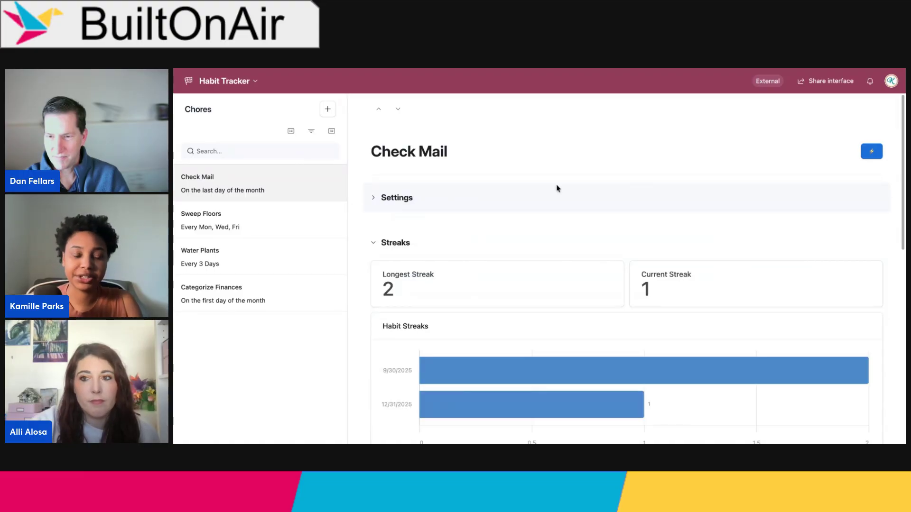
# Step: Review Check Mail's streaks and its calendar back to November 2025, inspecting the tasks due 12/31/2025 and 11/30/2025
pyautogui.scroll(-2, 557, 189)
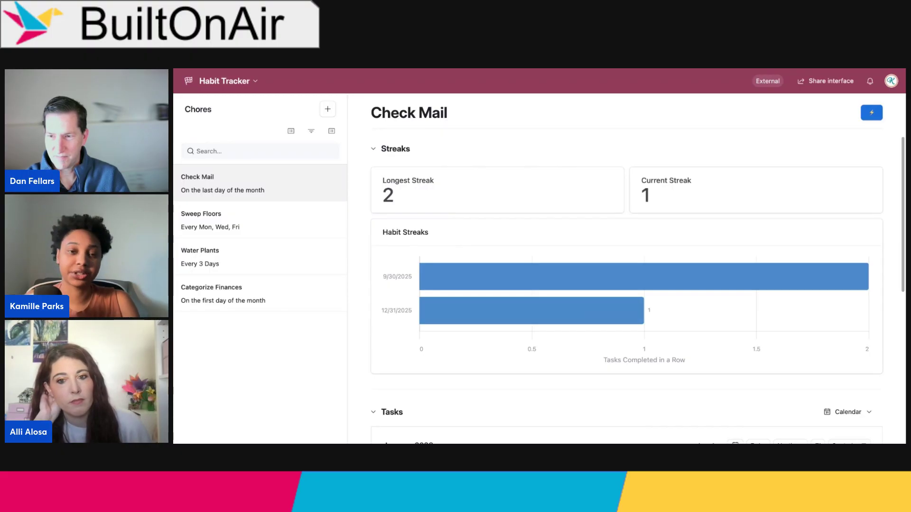
pyautogui.scroll(-3, 626, 284)
pyautogui.scroll(-3, 627, 285)
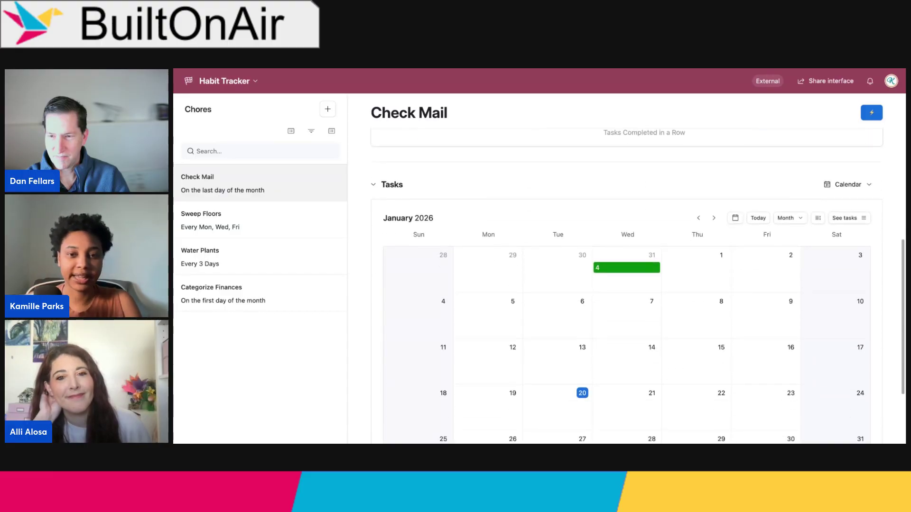
pyautogui.scroll(1, 627, 285)
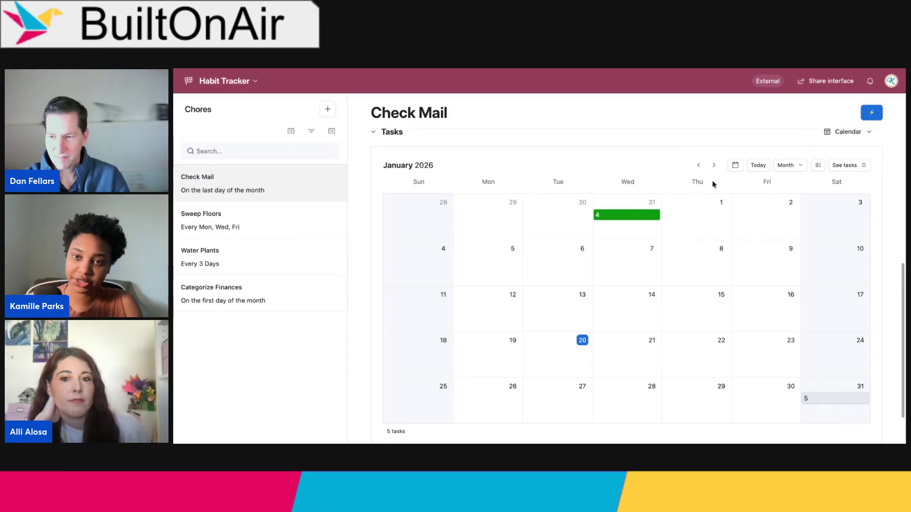
pyautogui.click(697, 167)
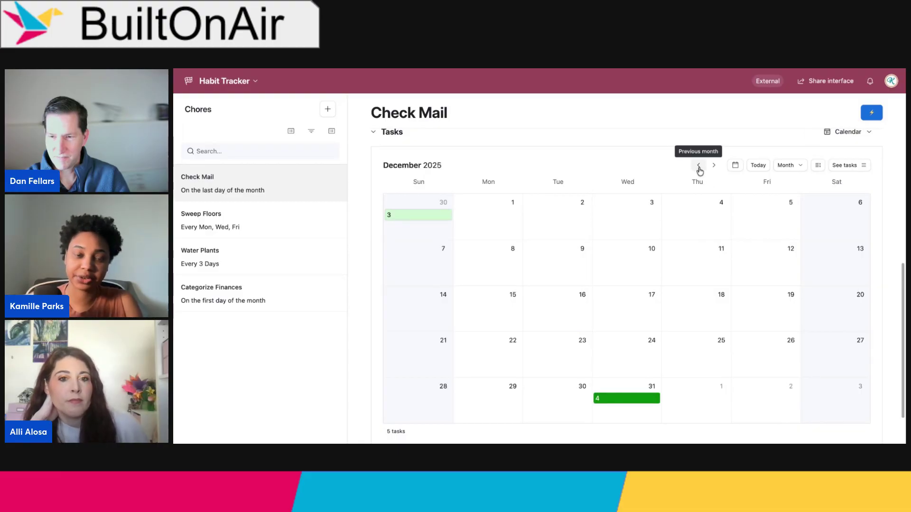
pyautogui.click(640, 399)
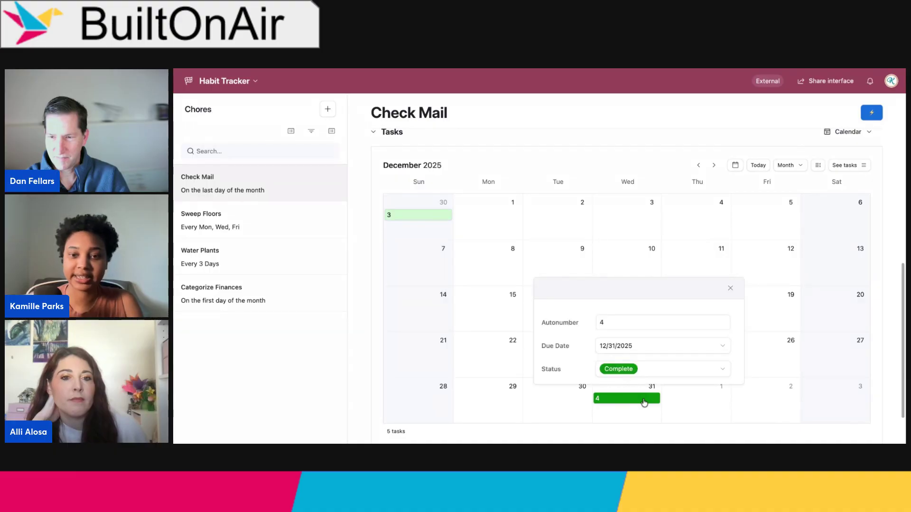
pyautogui.click(411, 216)
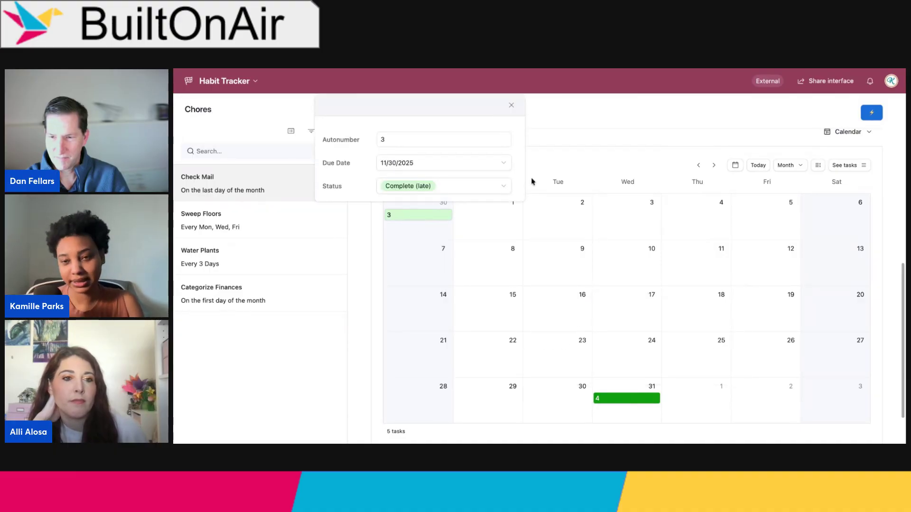
pyautogui.click(696, 166)
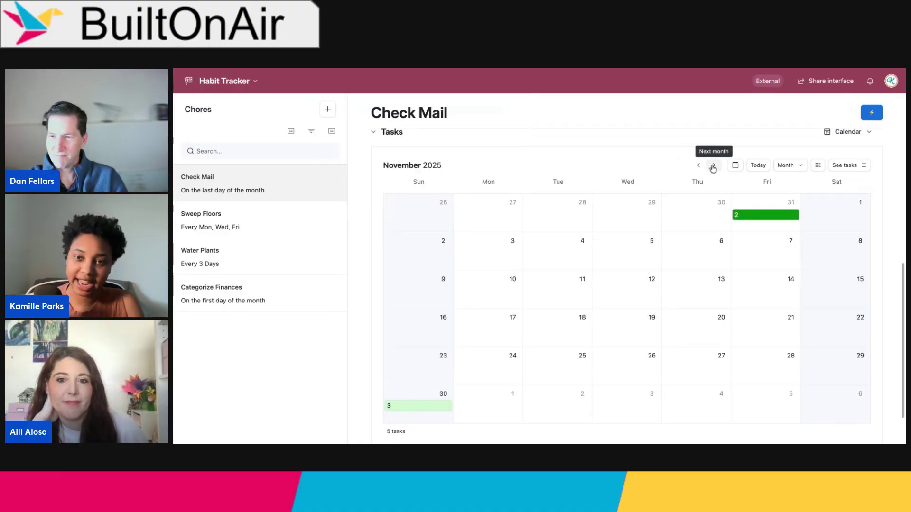
pyautogui.click(713, 166)
pyautogui.click(713, 166)
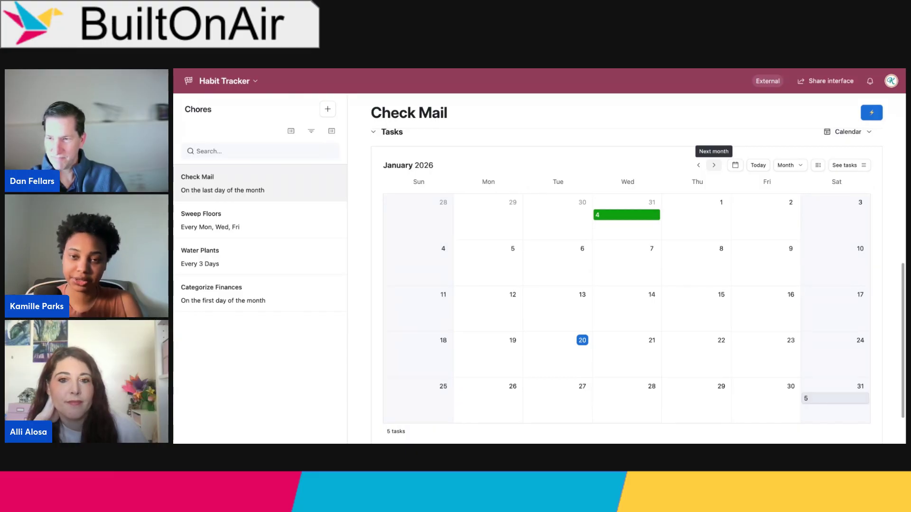
# Step: Review Check Mail's streaks again and check its task calendar for January and February 2026
pyautogui.scroll(7, 881, 184)
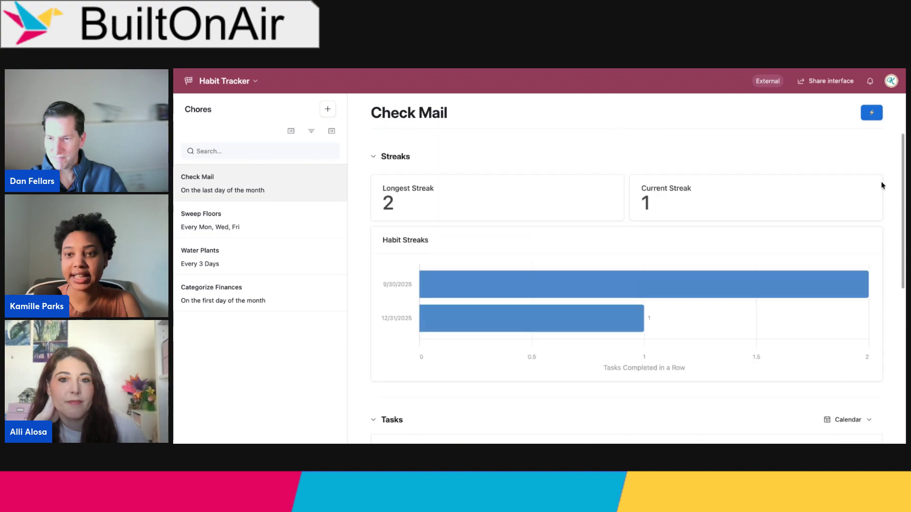
pyautogui.scroll(1, 881, 181)
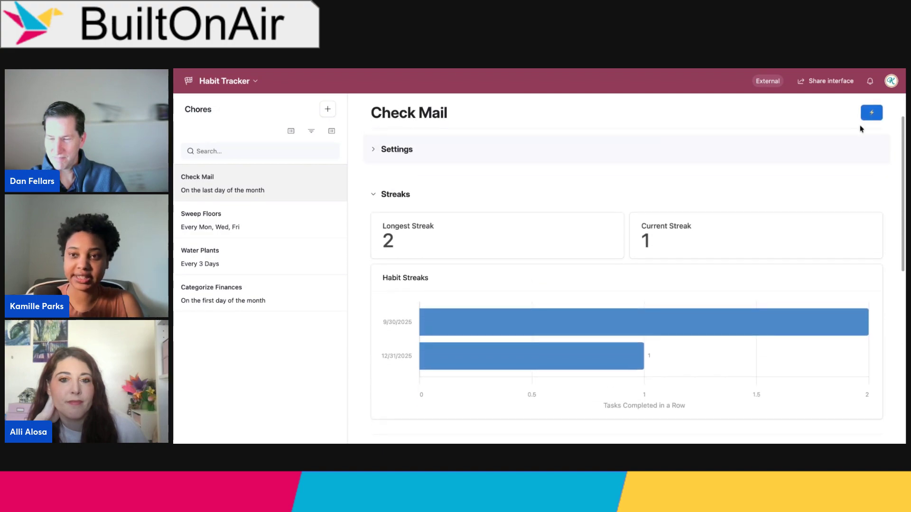
pyautogui.scroll(-8, 875, 203)
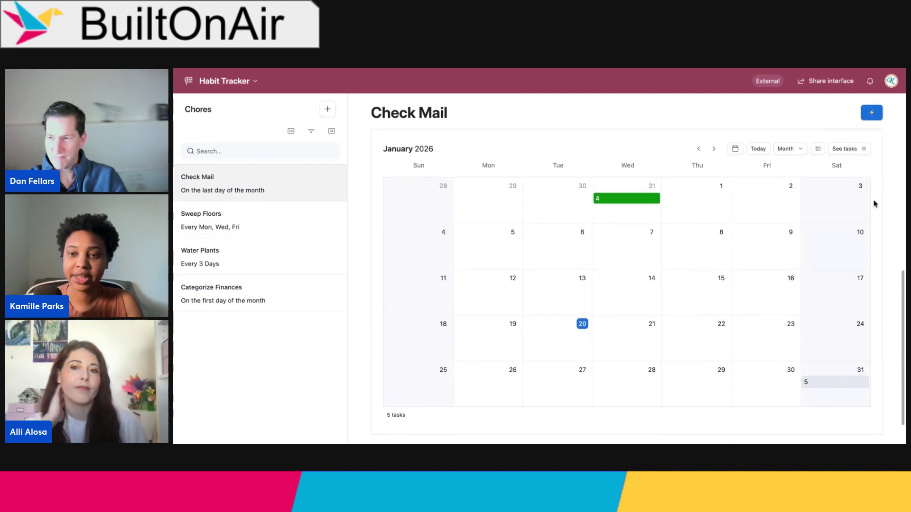
pyautogui.scroll(1, 875, 203)
pyautogui.click(714, 185)
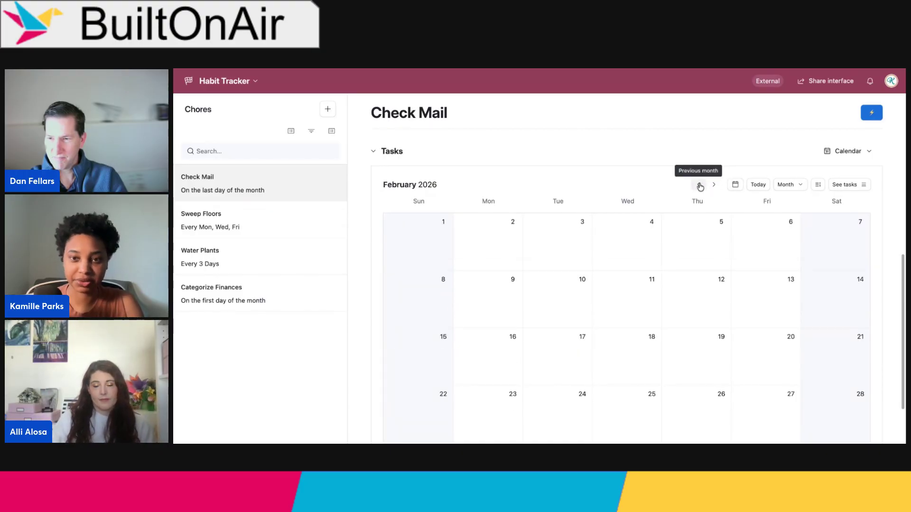
pyautogui.click(699, 185)
pyautogui.click(715, 186)
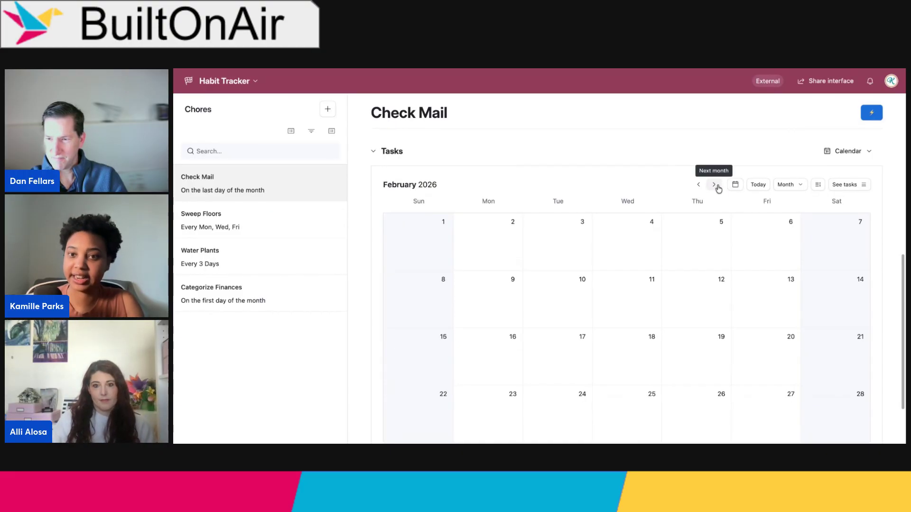
pyautogui.scroll(-3, 890, 174)
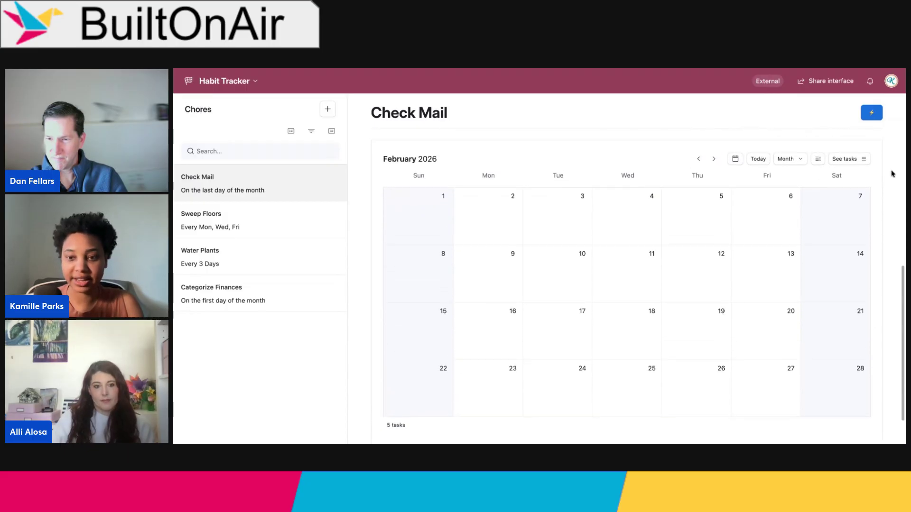
# Step: Generate upcoming tasks for the Check Mail chore and check them month by month through June 2026
pyautogui.scroll(3, 835, 378)
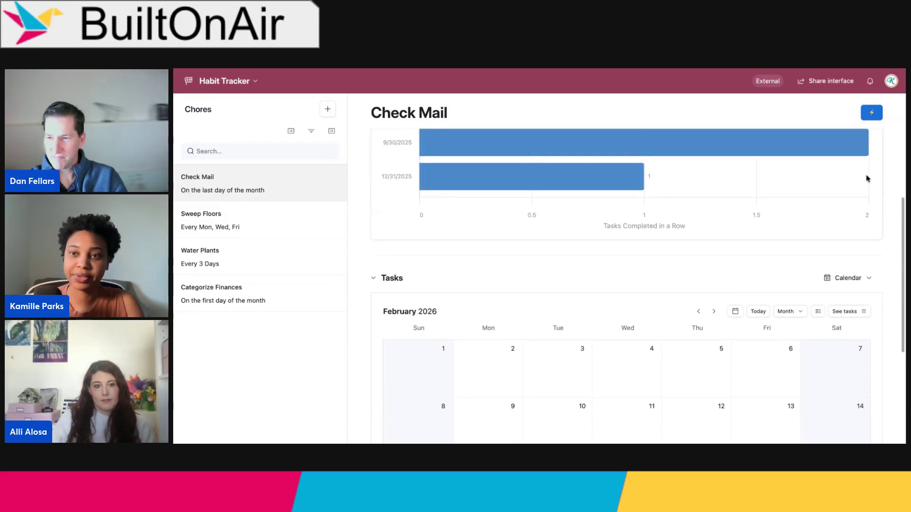
pyautogui.click(872, 114)
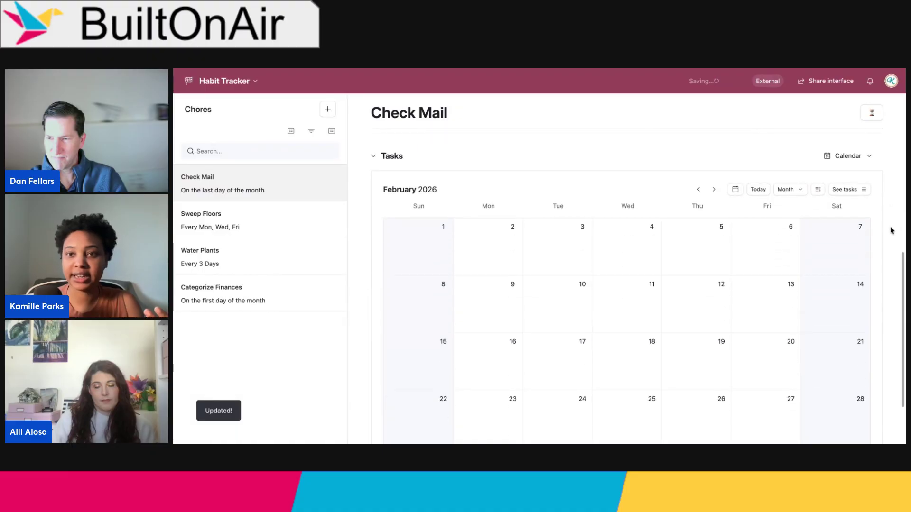
pyautogui.scroll(-2, 890, 230)
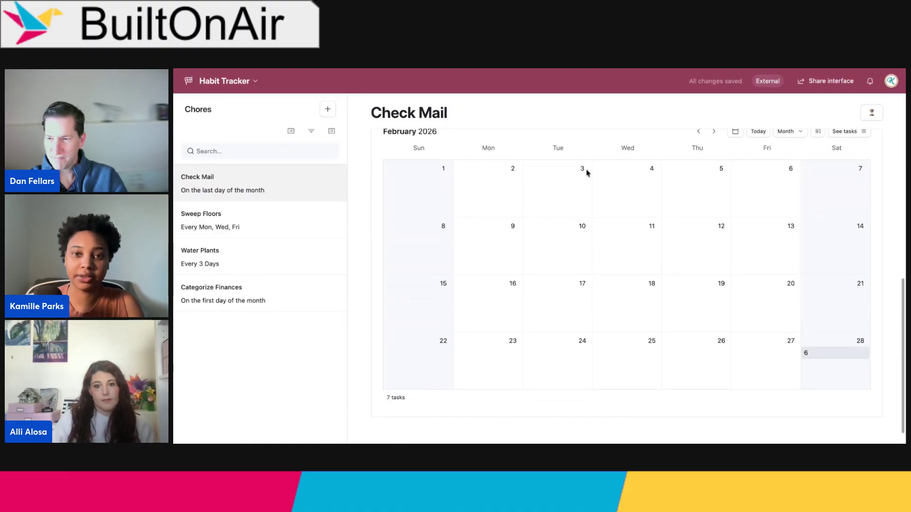
pyautogui.scroll(1, 587, 173)
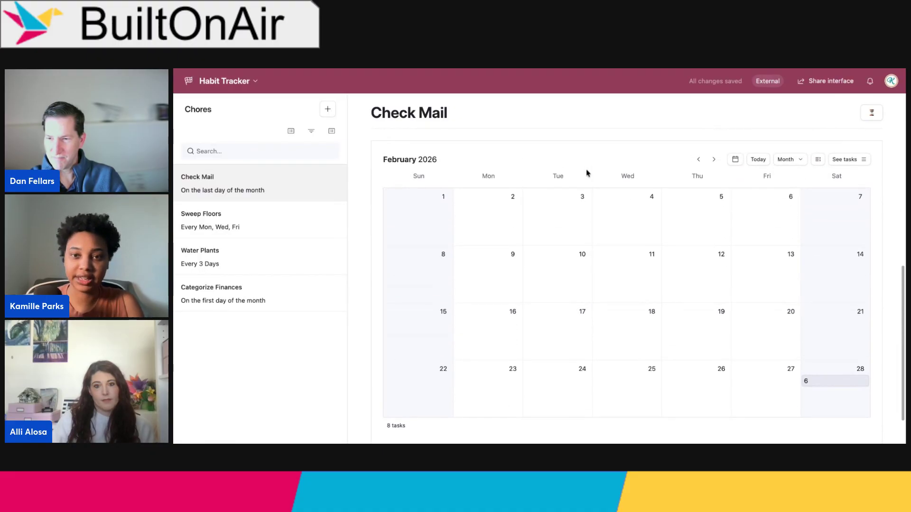
pyautogui.click(713, 160)
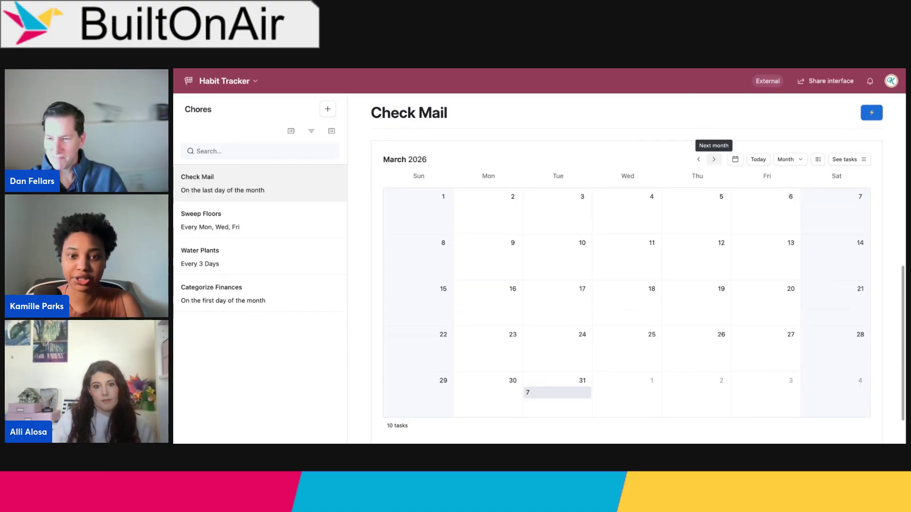
pyautogui.click(714, 160)
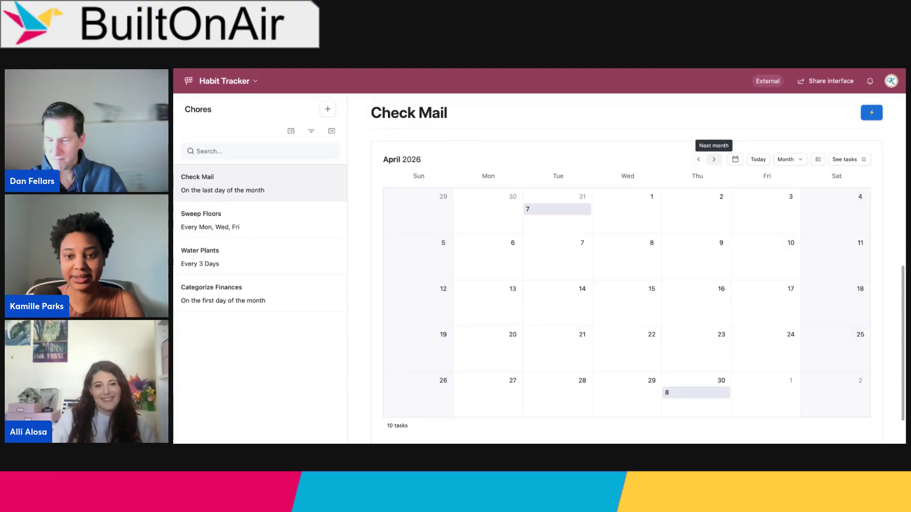
pyautogui.click(714, 160)
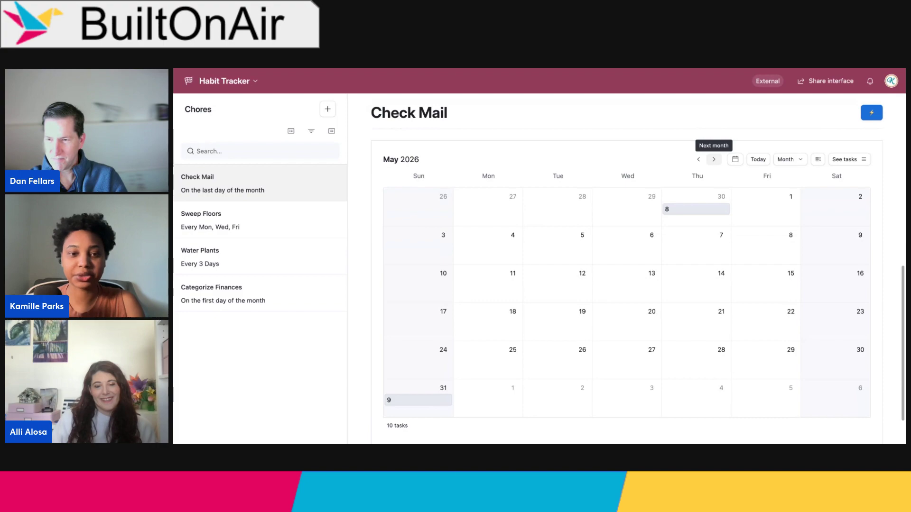
pyautogui.click(714, 160)
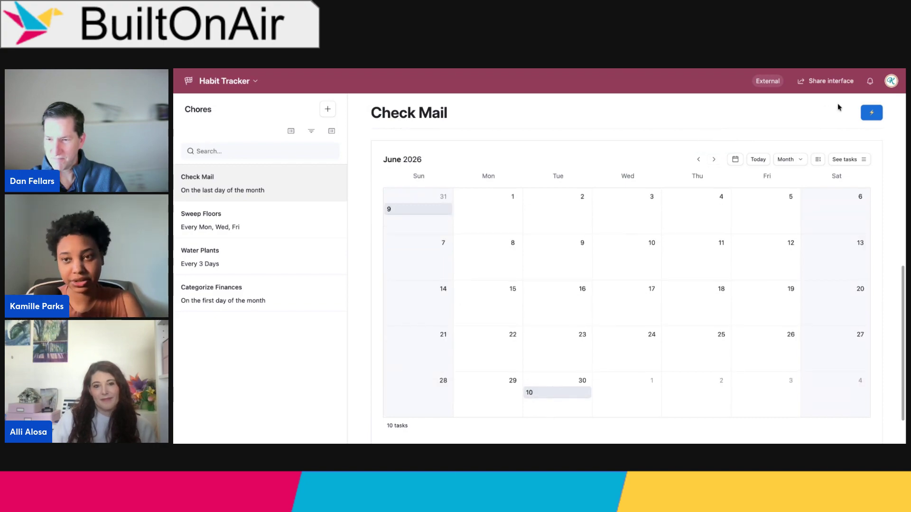
# Step: Generate another batch of Check Mail tasks and check the calendar through October 2026
pyautogui.click(873, 113)
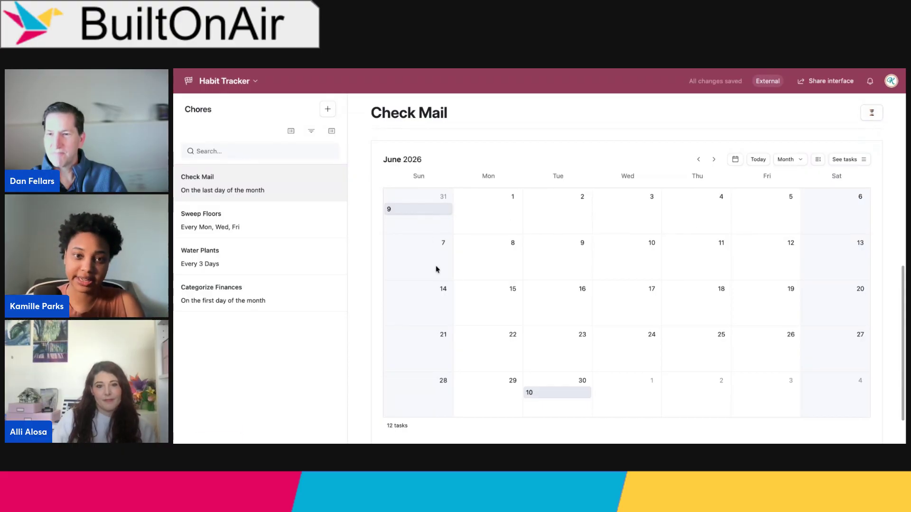
pyautogui.click(714, 160)
pyautogui.click(714, 160)
pyautogui.click(714, 160)
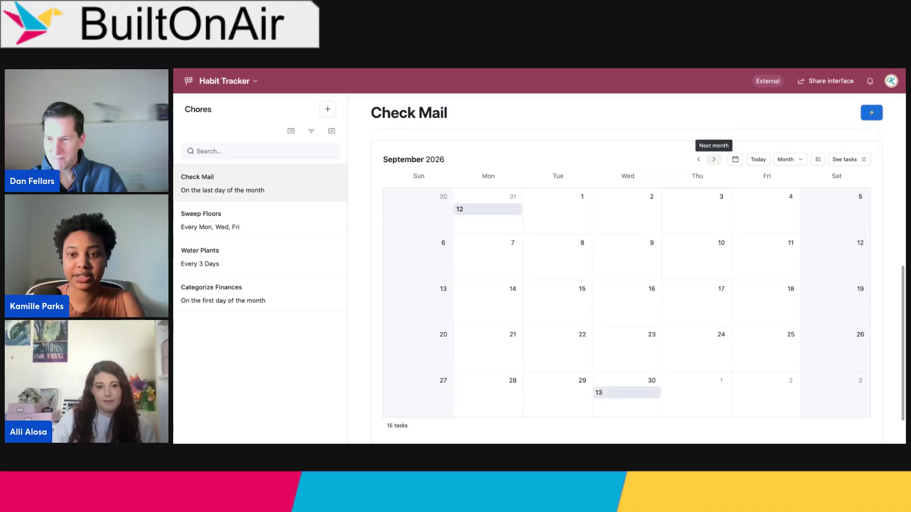
pyautogui.click(714, 159)
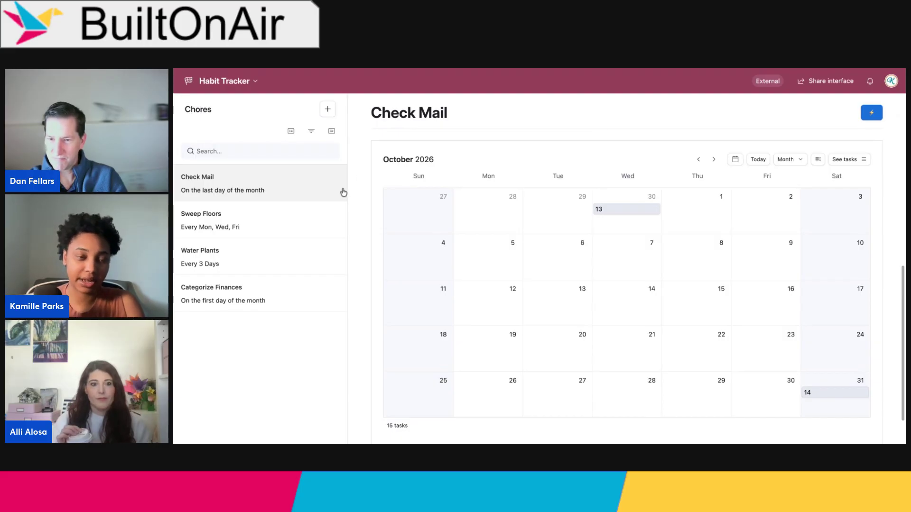
# Step: Open the Sweep Floors chore, return its calendar to the current month and expand its repeat settings
pyautogui.click(317, 228)
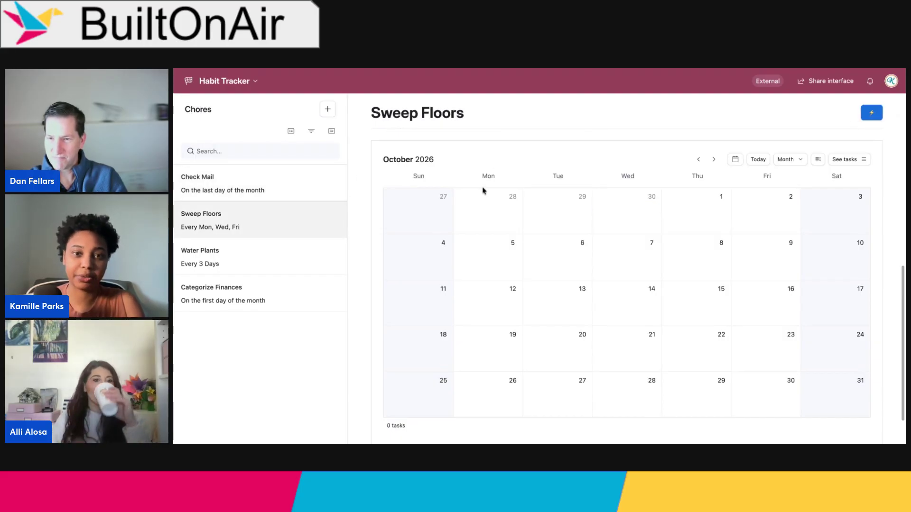
pyautogui.click(758, 159)
pyautogui.scroll(5, 679, 158)
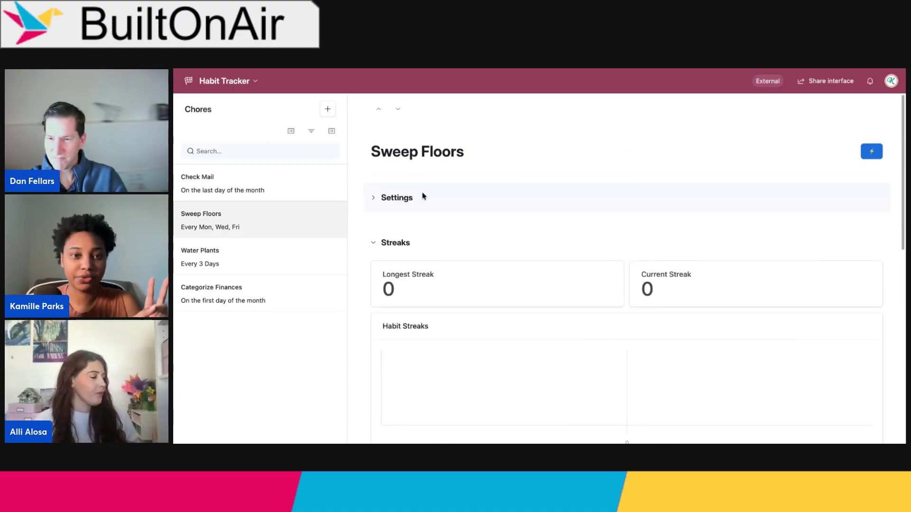
pyautogui.click(373, 200)
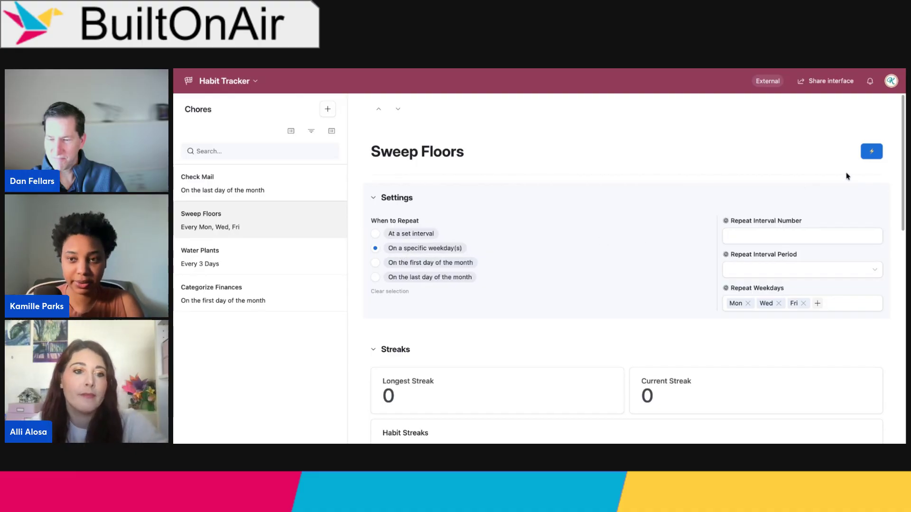
# Step: Generate the next tasks for the Sweep Floors chore and add Sun and Tue to its repeat weekdays
pyautogui.click(871, 155)
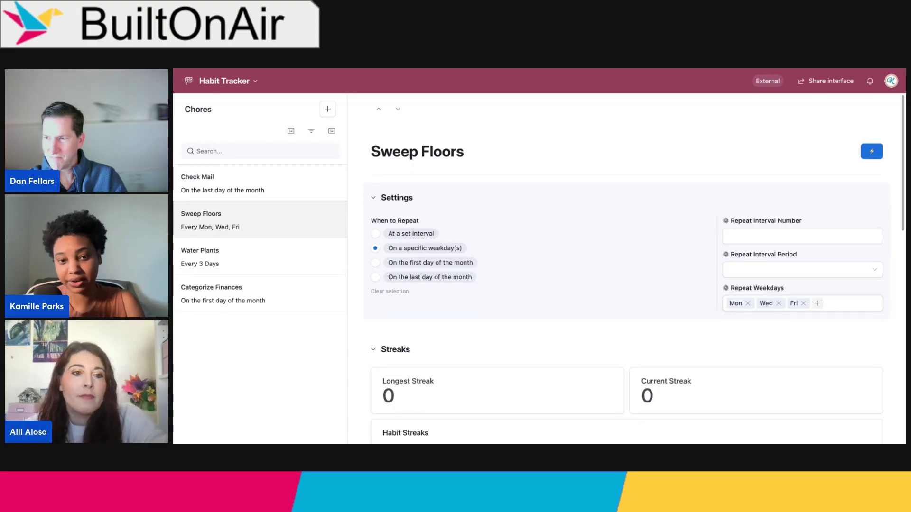
pyautogui.click(817, 304)
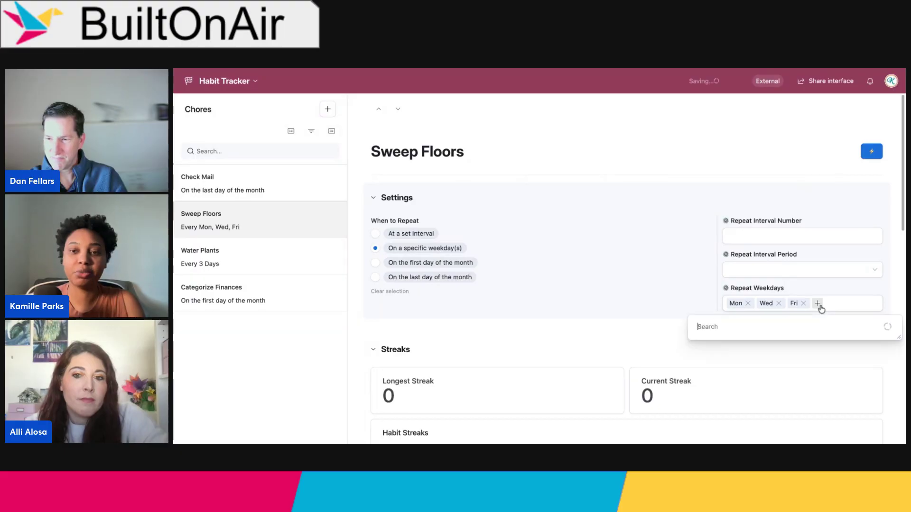
pyautogui.click(773, 297)
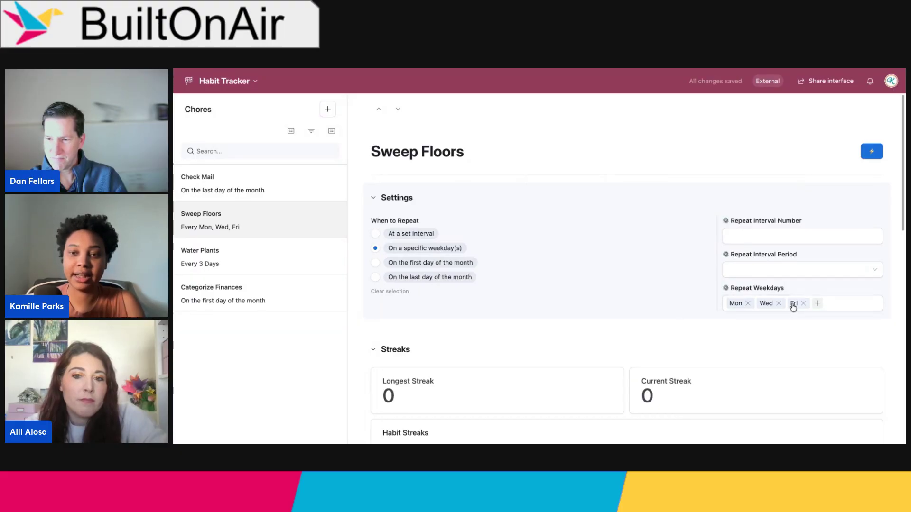
pyautogui.moveTo(791, 304); pyautogui.dragTo(770, 308)
pyautogui.click(839, 301)
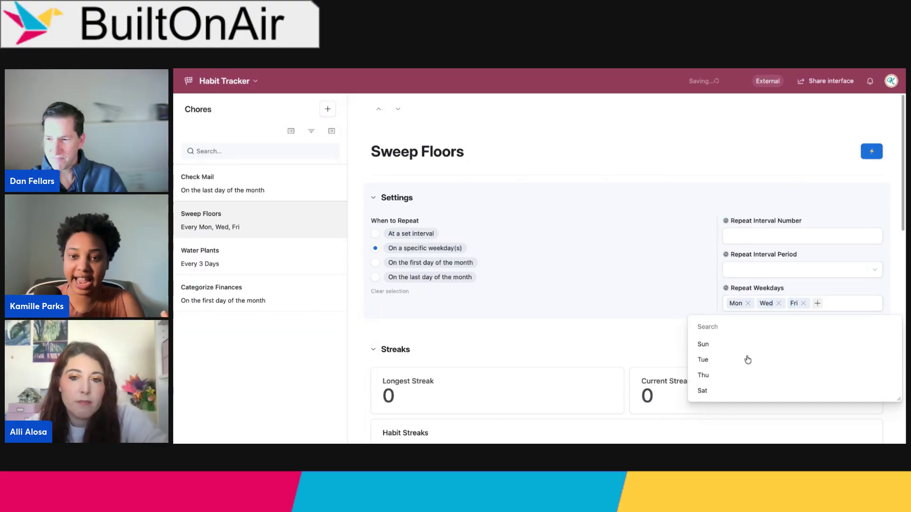
pyautogui.click(713, 348)
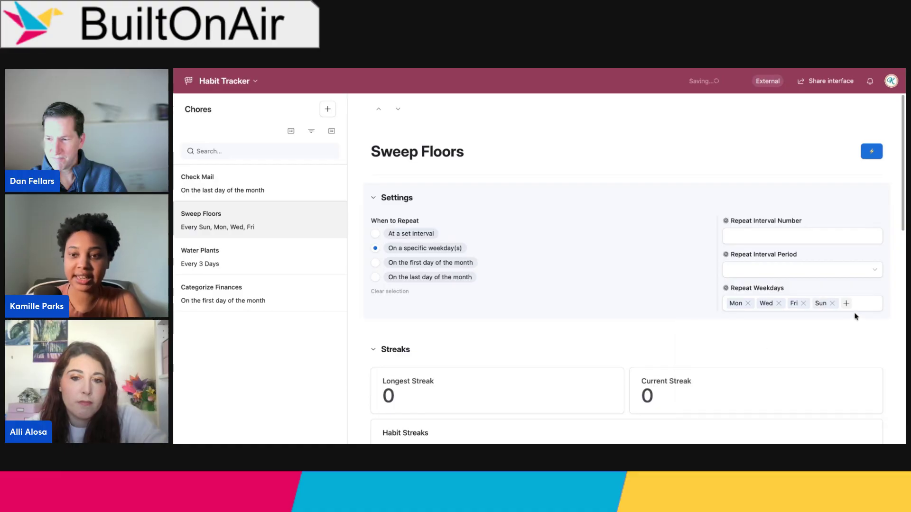
pyautogui.click(844, 304)
pyautogui.click(719, 346)
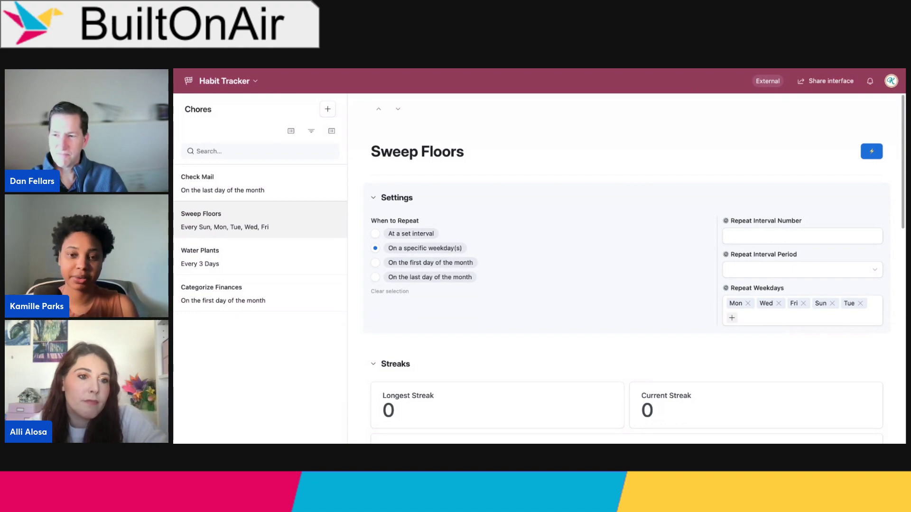
# Step: Check the Sweep Floors task calendar for January and February 2026 and return to the chore's repeat settings
pyautogui.scroll(-15, 627, 265)
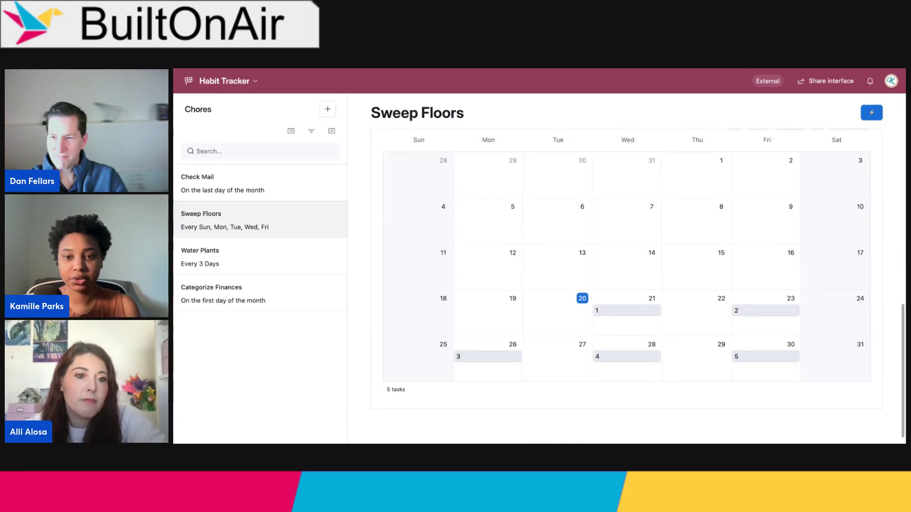
pyautogui.scroll(2, 648, 326)
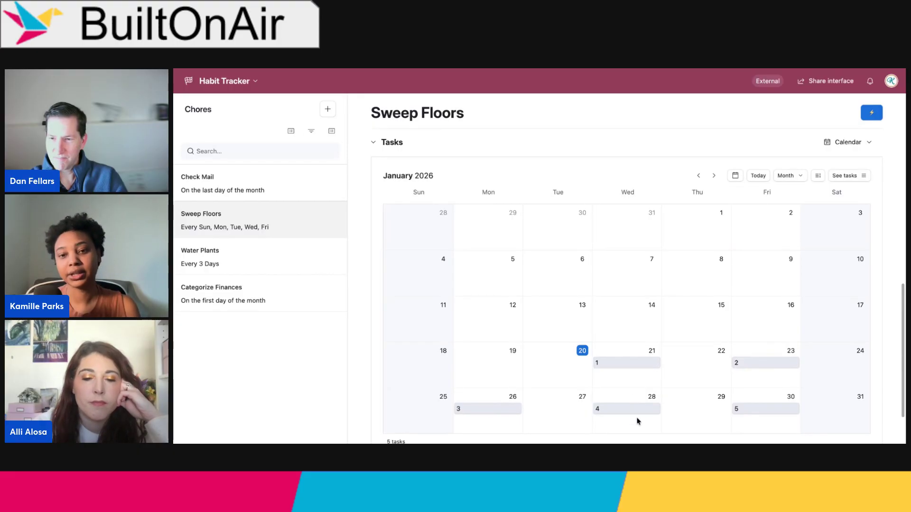
pyautogui.click(713, 176)
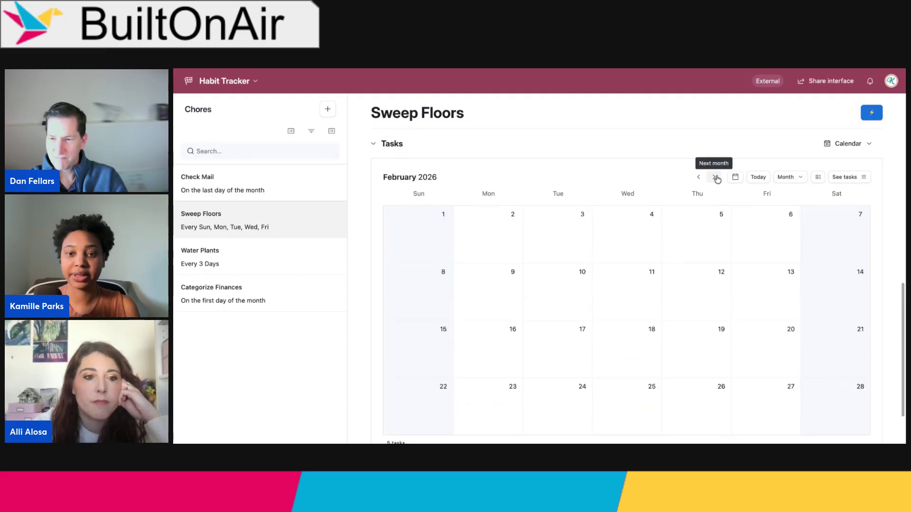
pyautogui.scroll(2, 717, 179)
pyautogui.scroll(6, 717, 179)
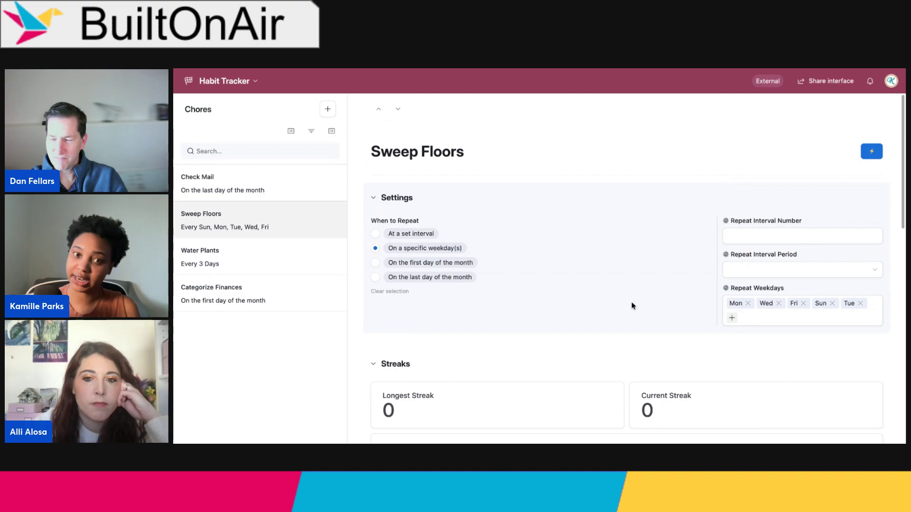
# Step: Open the Water Plants chore and review its repeat interval settings and February 2026 task calendar
pyautogui.click(235, 263)
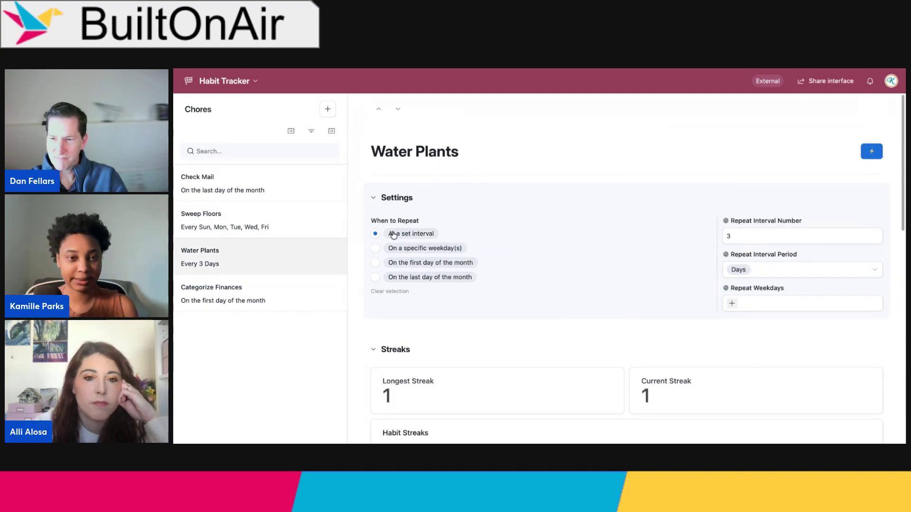
pyautogui.click(822, 233)
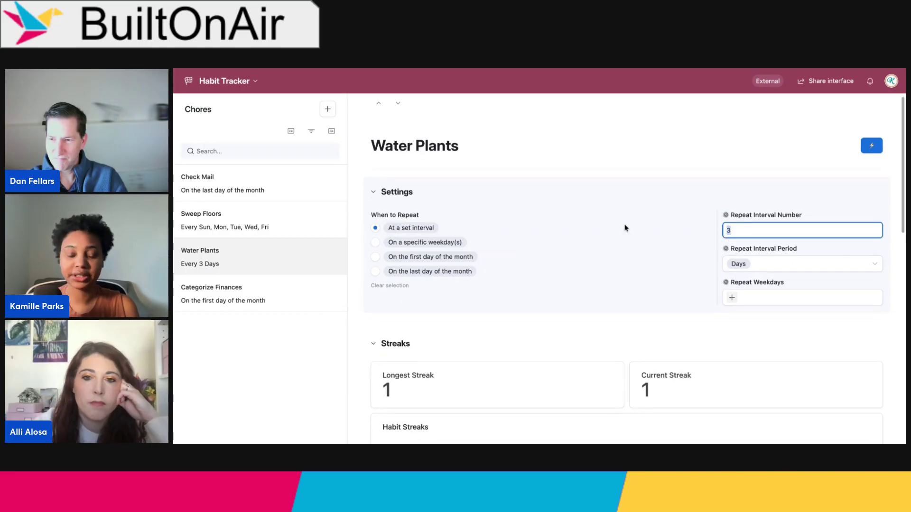
pyautogui.scroll(-10, 624, 228)
pyautogui.scroll(3, 624, 228)
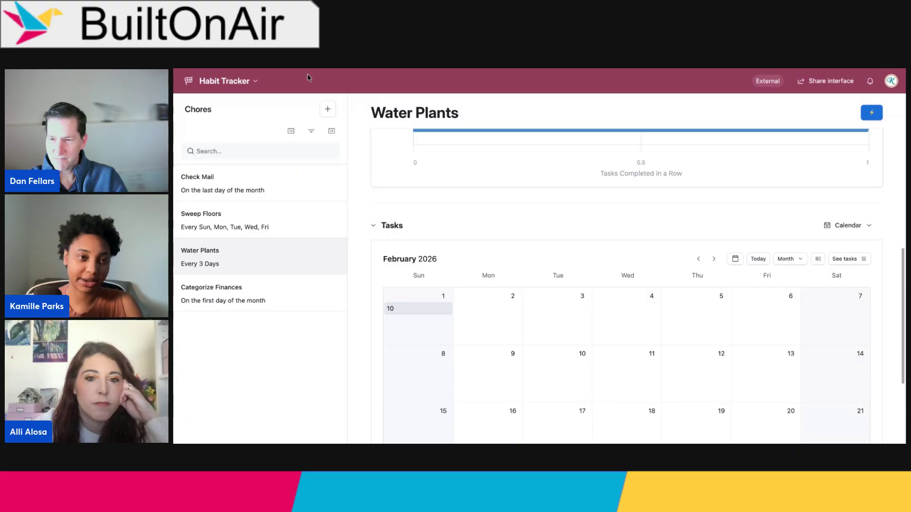
# Step: Open the base's underlying data and examine the When to Repeat field in the Habits table
pyautogui.click(245, 83)
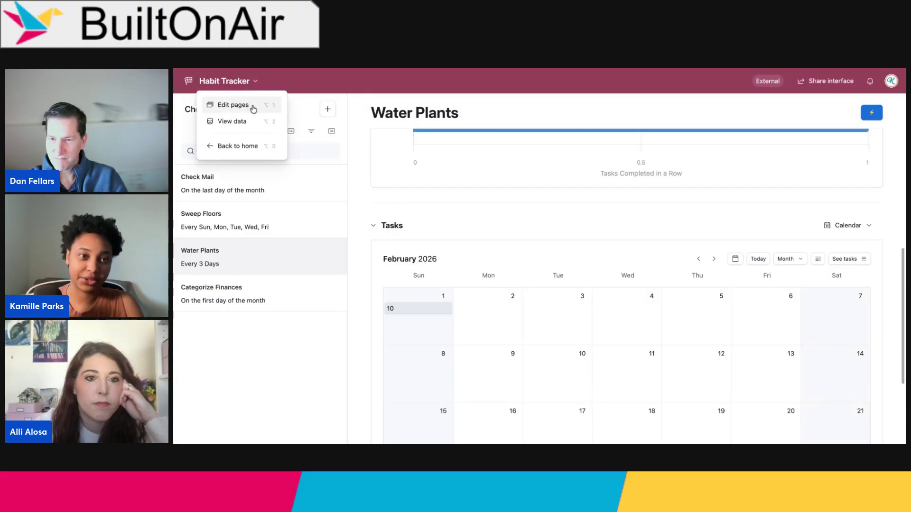
pyautogui.click(248, 122)
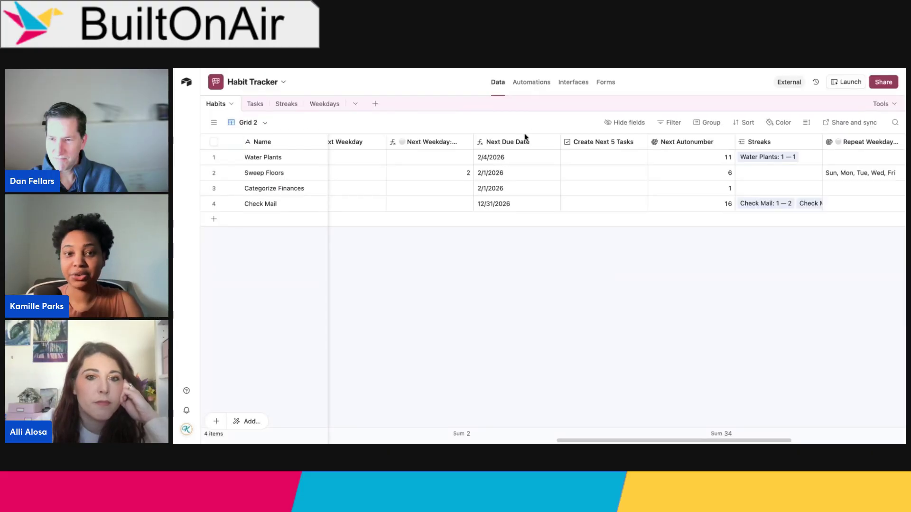
pyautogui.hscroll(-10, 501, 171)
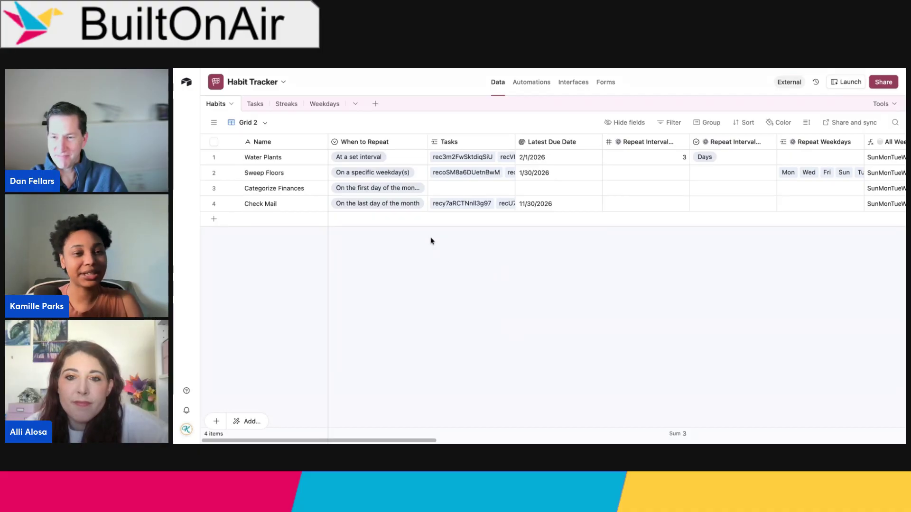
pyautogui.click(397, 141)
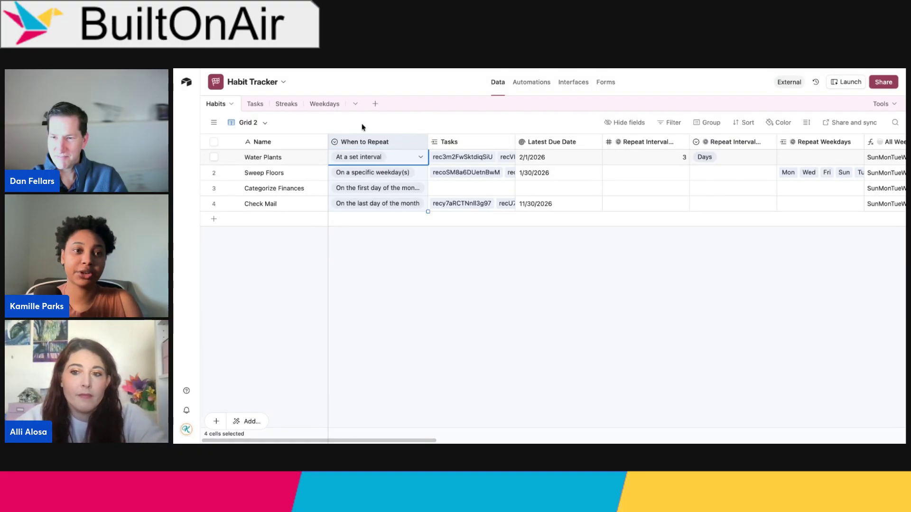
# Step: Open the Tasks table and examine the Autonumber, Due Date and Status fields of the Check Mail records
pyautogui.click(254, 103)
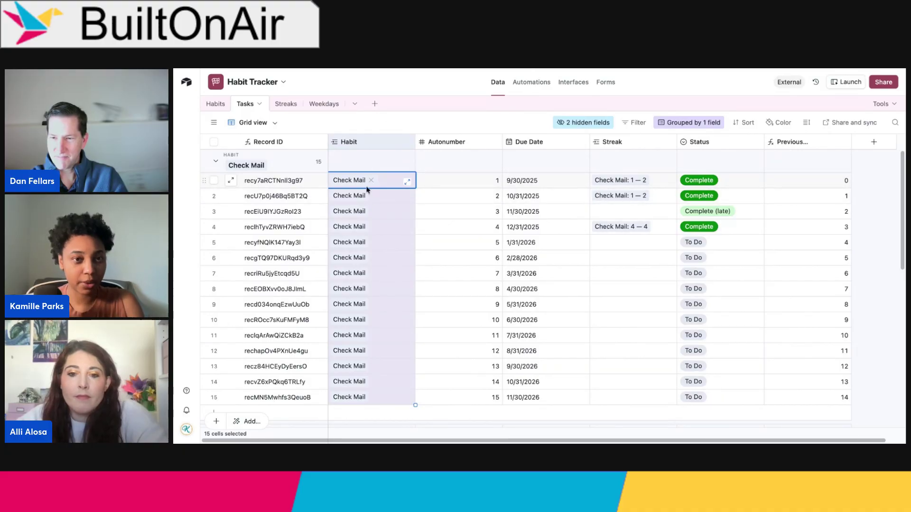
pyautogui.click(472, 182)
pyautogui.click(474, 273)
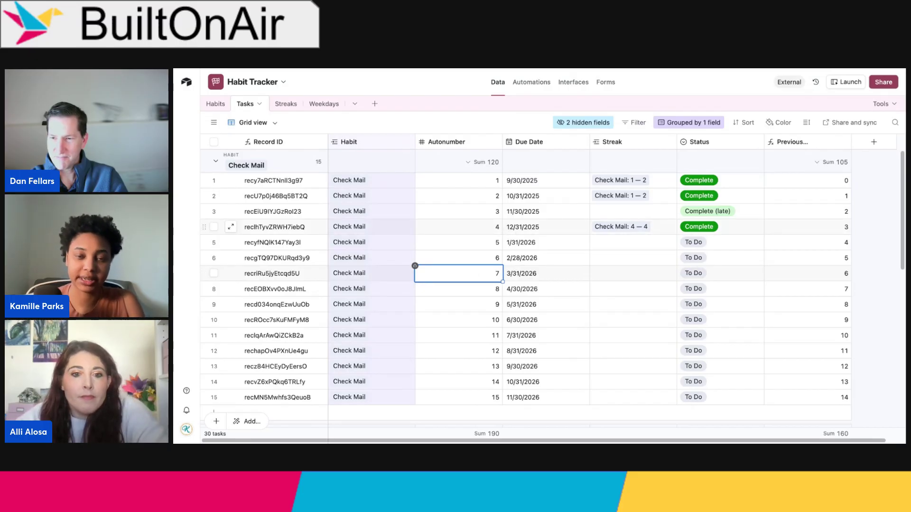
pyautogui.click(574, 202)
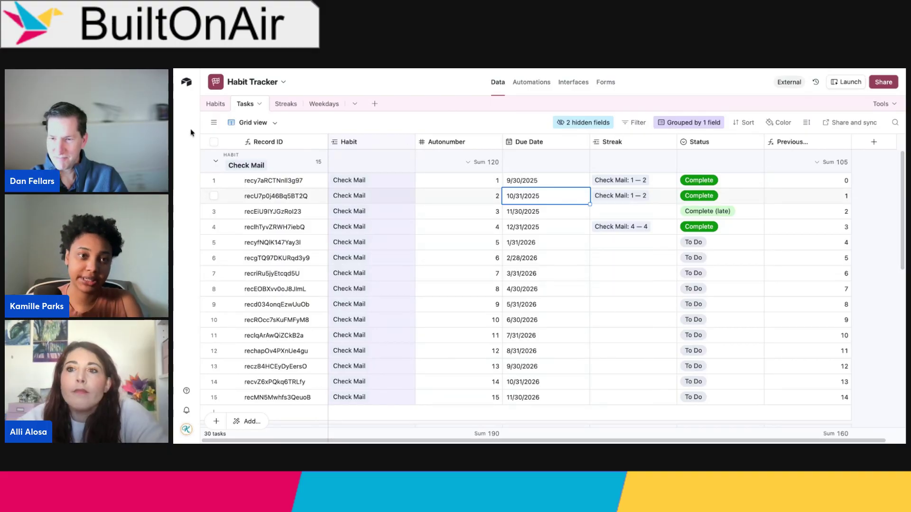
pyautogui.click(702, 142)
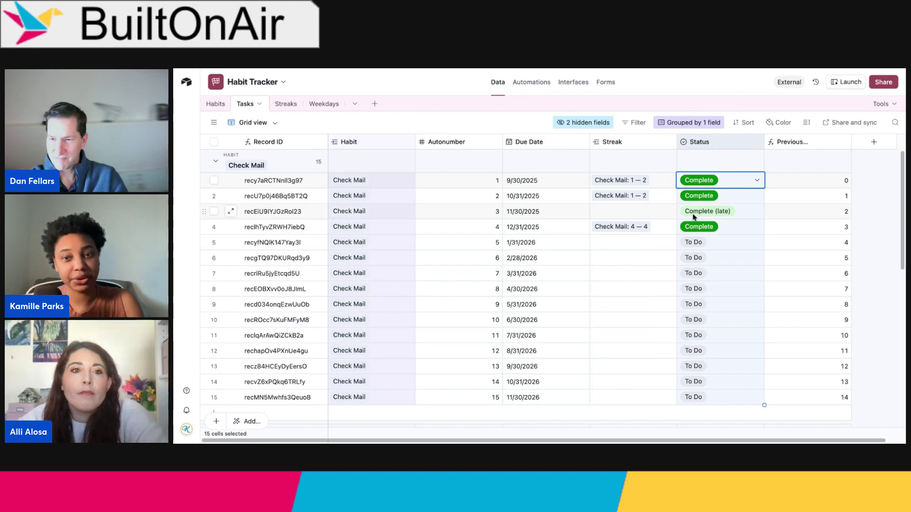
# Step: Return to the Habits table and examine Water Plants' When to Repeat and repeat interval number values
pyautogui.click(214, 103)
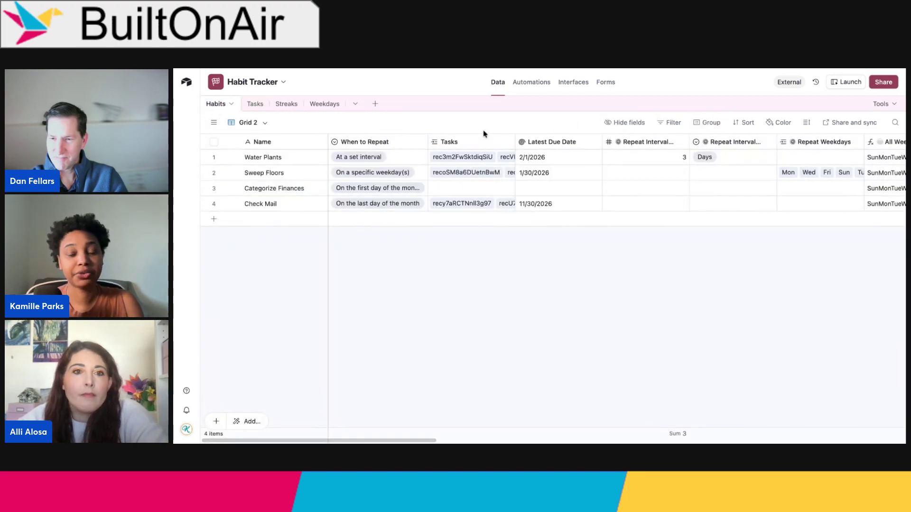
pyautogui.hscroll(3, 660, 137)
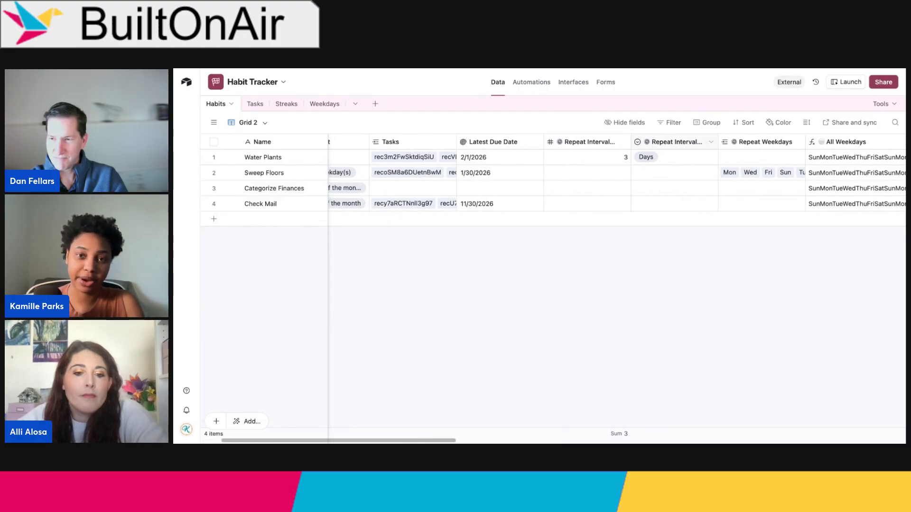
pyautogui.hscroll(-3, 607, 174)
pyautogui.click(404, 160)
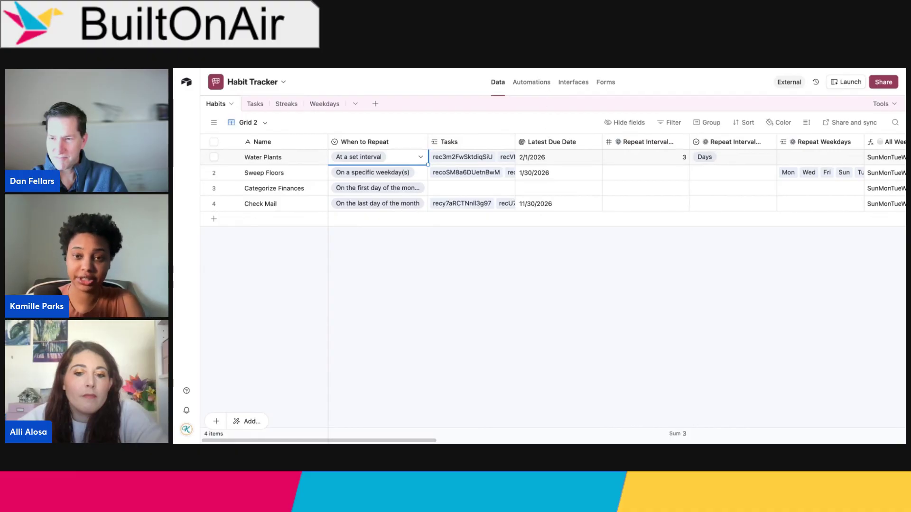
pyautogui.click(631, 158)
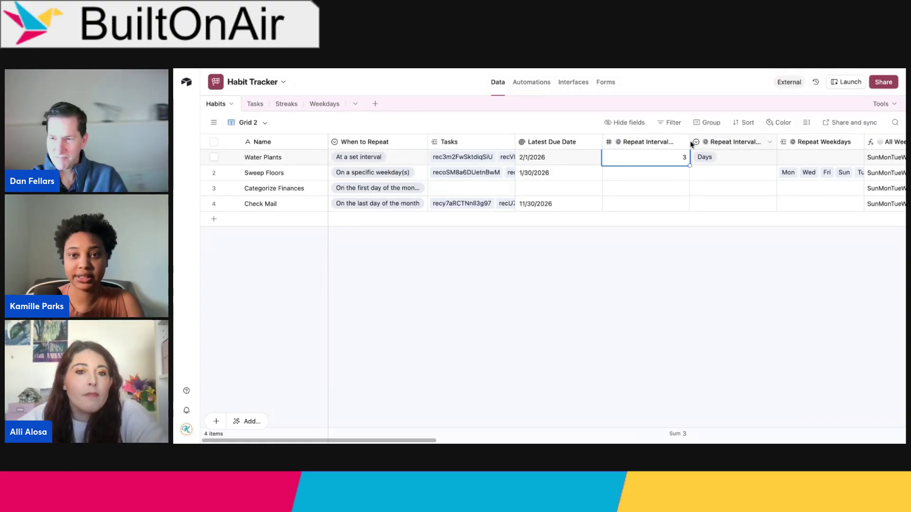
# Step: Widen the Repeat Interval Number and Repeat Interval Period columns to fit their full field names
pyautogui.moveTo(689, 141); pyautogui.dragTo(724, 142)
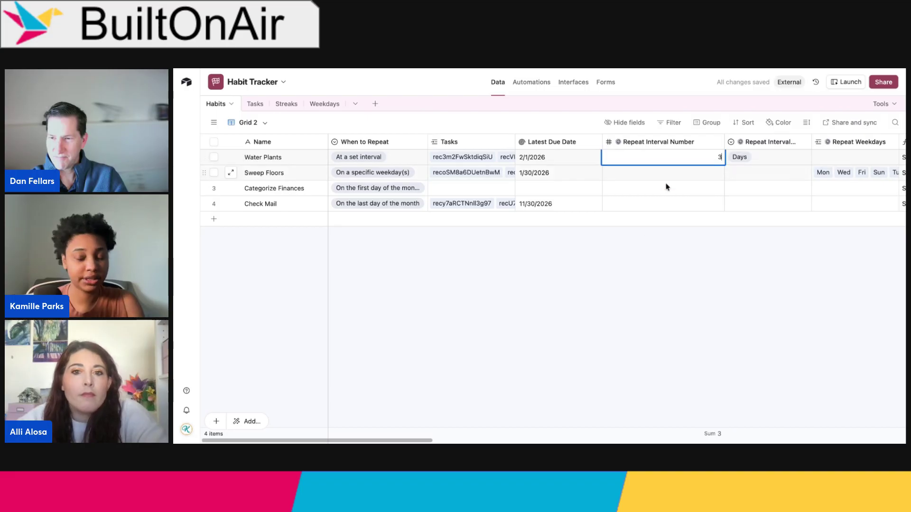
pyautogui.click(619, 284)
pyautogui.hscroll(1, 731, 161)
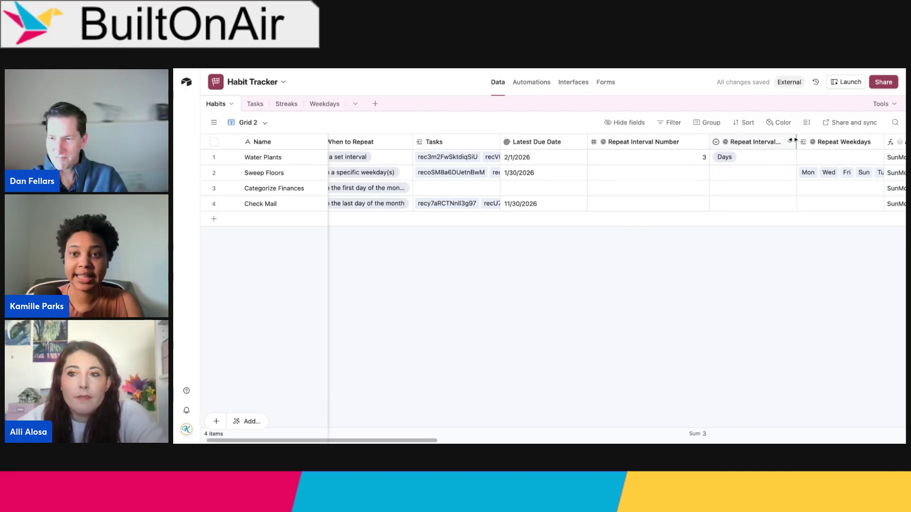
pyautogui.moveTo(796, 140); pyautogui.dragTo(832, 139)
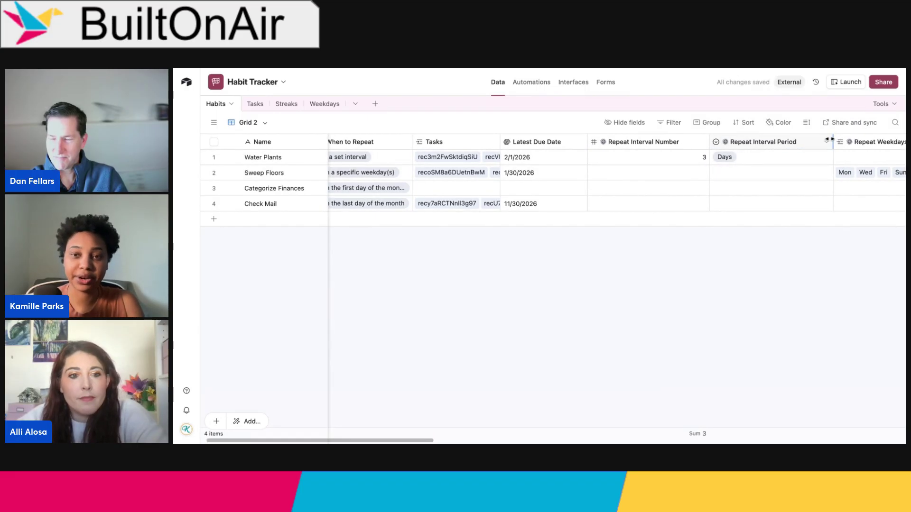
# Step: View the available Repeat Interval Period options for Water Plants and leave the selection as it is
pyautogui.click(801, 161)
pyautogui.click(801, 161)
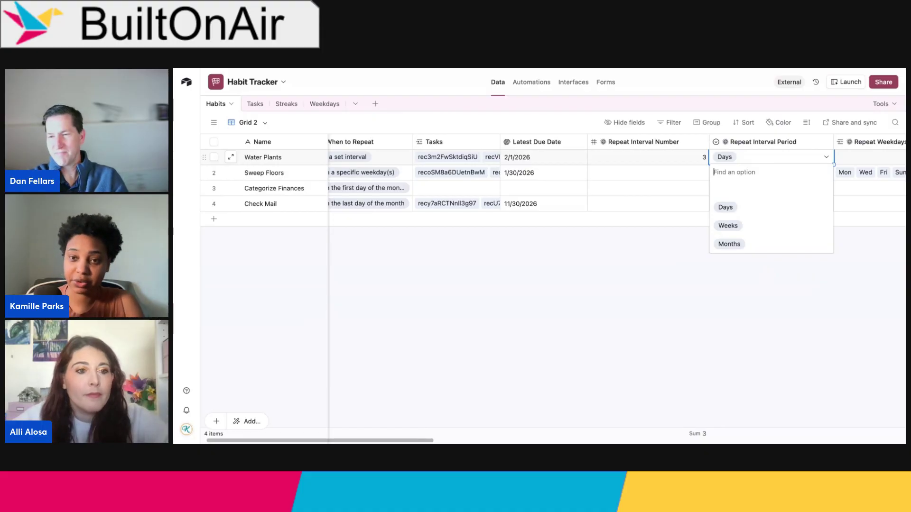
pyautogui.press('Escape')
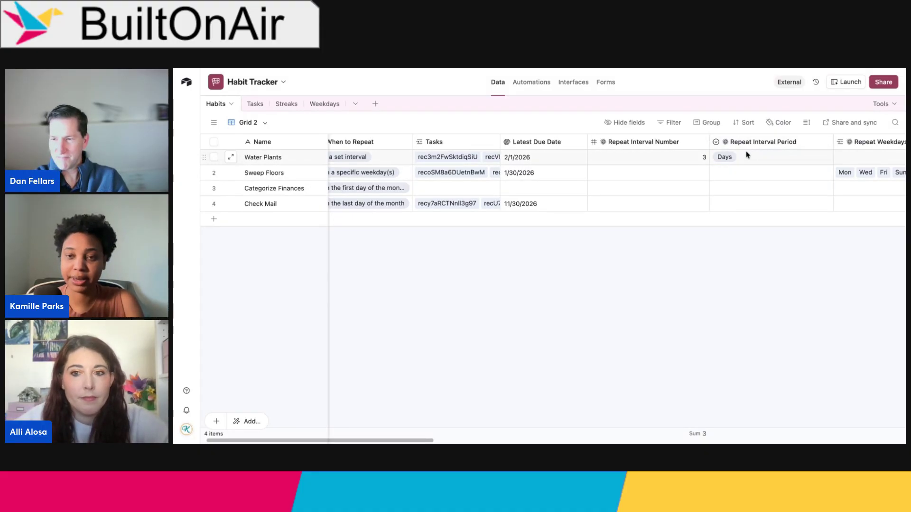
# Step: Look through the remaining Habits fields, from Repeat Weekdays and the weekday formulas to Next Due Date, Streaks and Summary
pyautogui.hscroll(4, 746, 152)
pyautogui.hscroll(4, 745, 155)
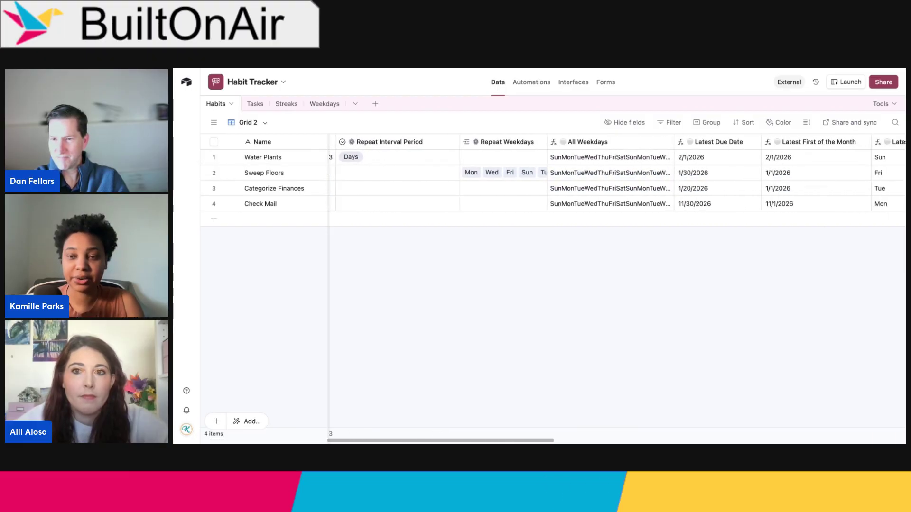
pyautogui.hscroll(5, 617, 157)
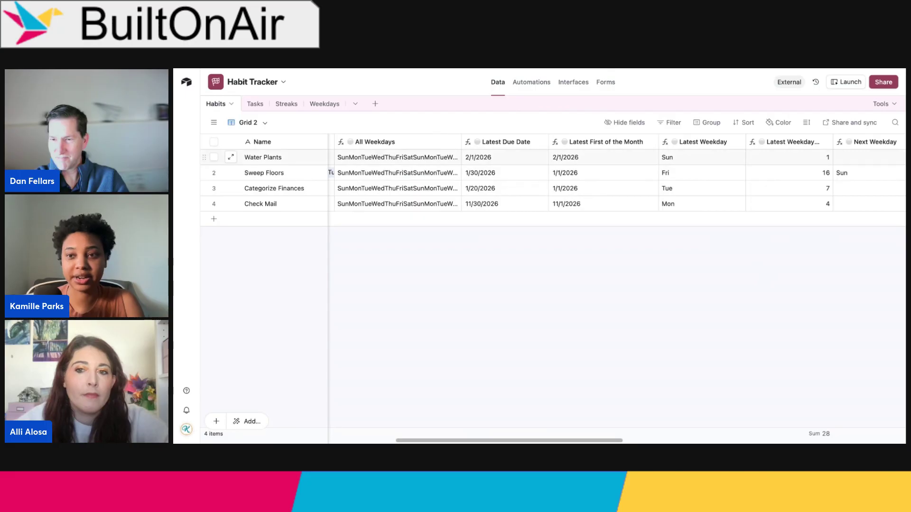
pyautogui.hscroll(10, 625, 286)
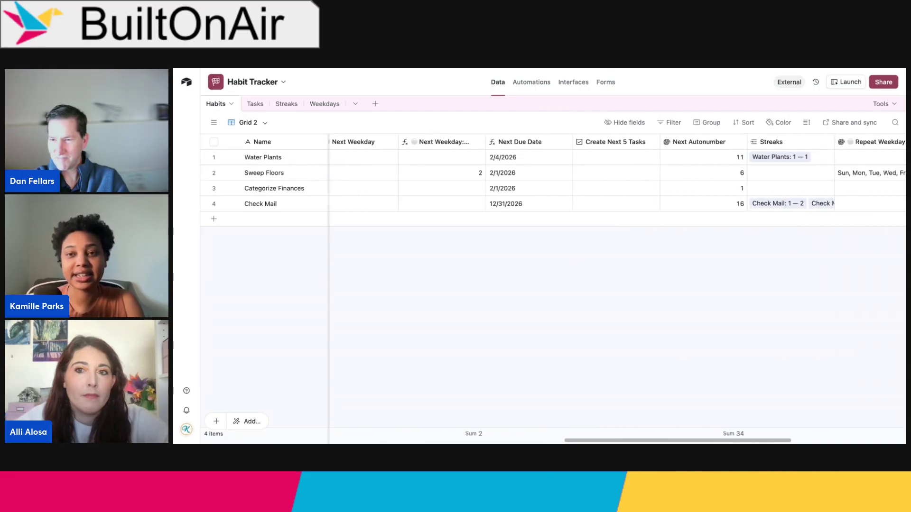
pyautogui.hscroll(5, 625, 286)
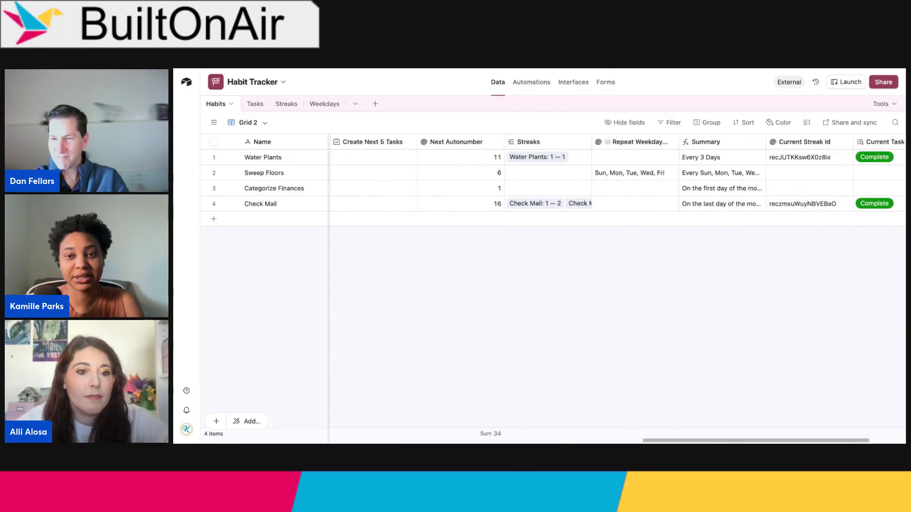
pyautogui.hscroll(-9, 616, 284)
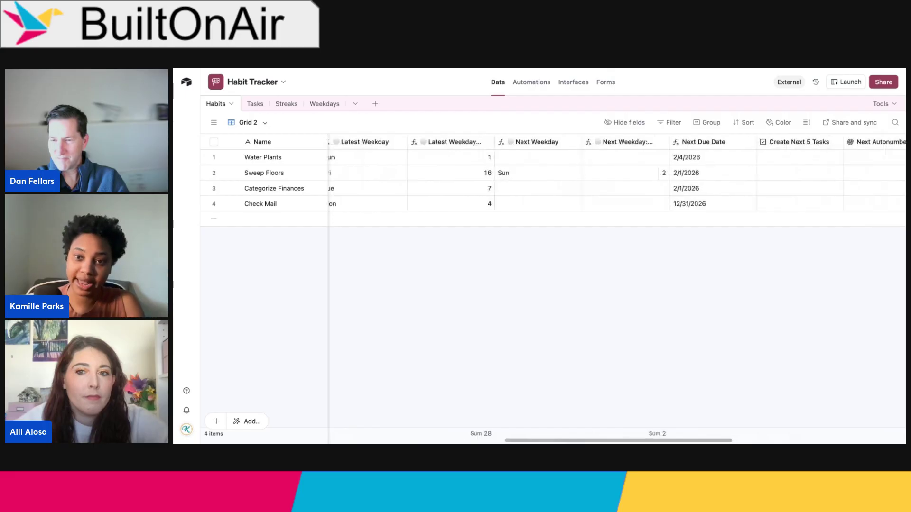
# Step: Open the Next Due Date formula in an enlarged editor and examine how its SWITCH branches on When to Repeat
pyautogui.hscroll(-12, 617, 285)
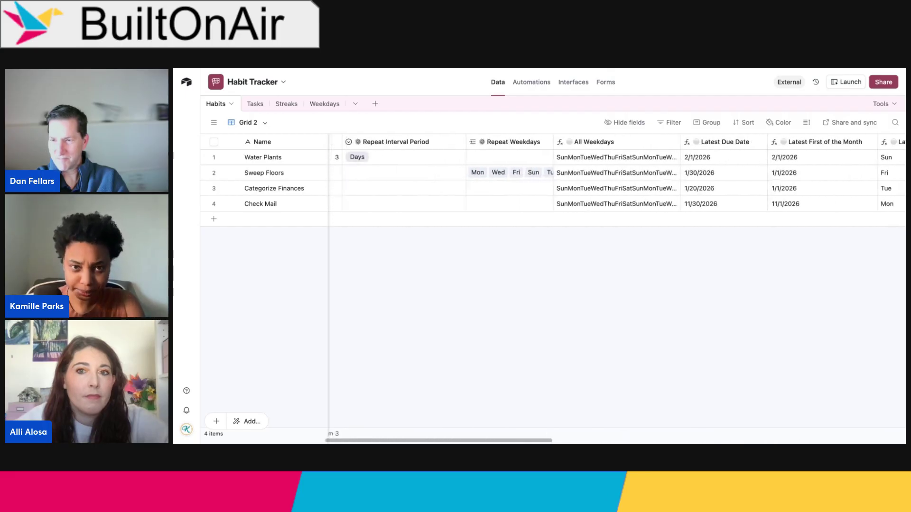
pyautogui.hscroll(-3, 617, 285)
pyautogui.hscroll(15, 617, 285)
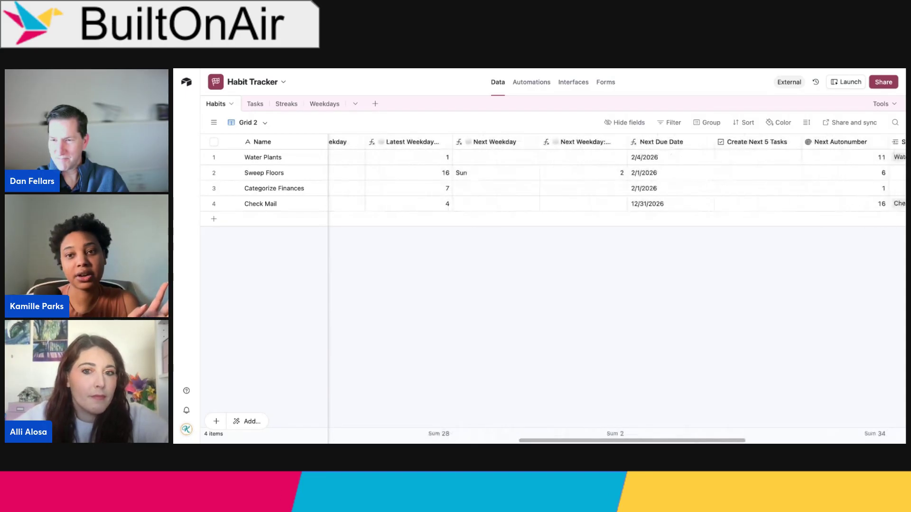
pyautogui.doubleClick(661, 142)
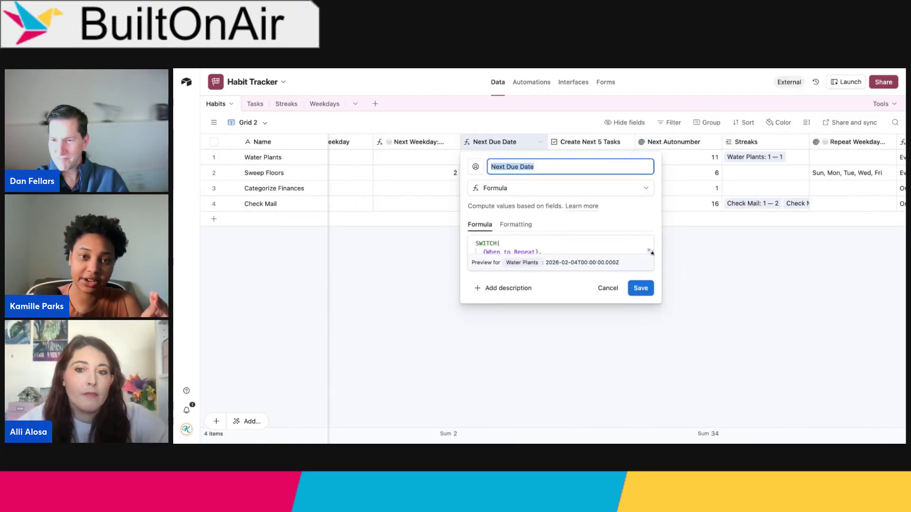
pyautogui.moveTo(652, 252); pyautogui.dragTo(840, 416)
pyautogui.scroll(-5, 710, 298)
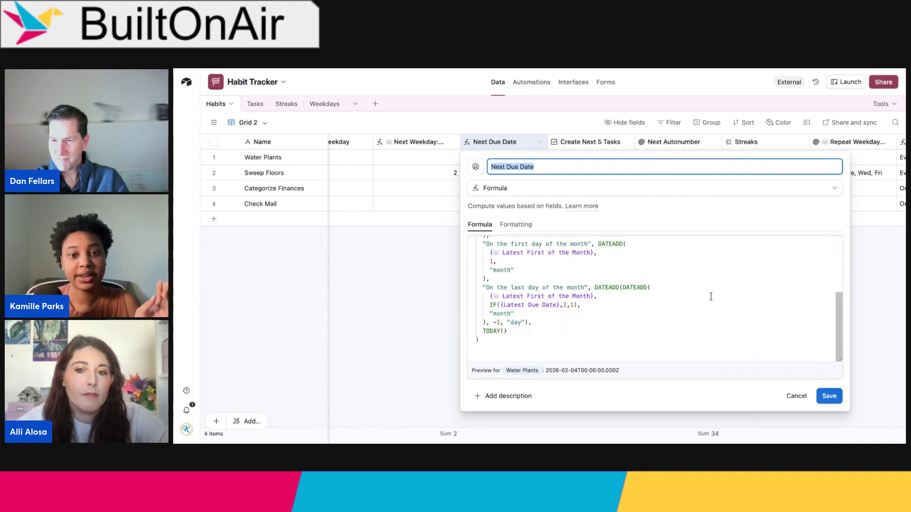
pyautogui.scroll(5, 710, 298)
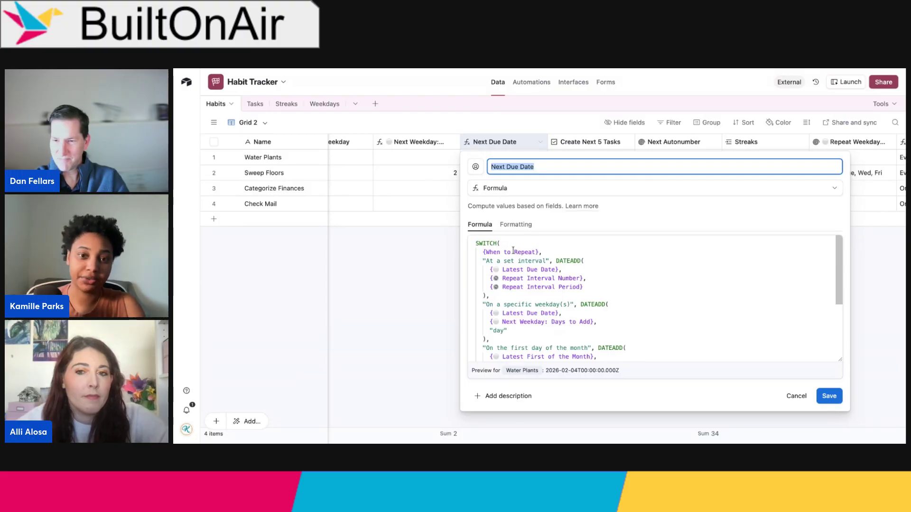
pyautogui.click(489, 243)
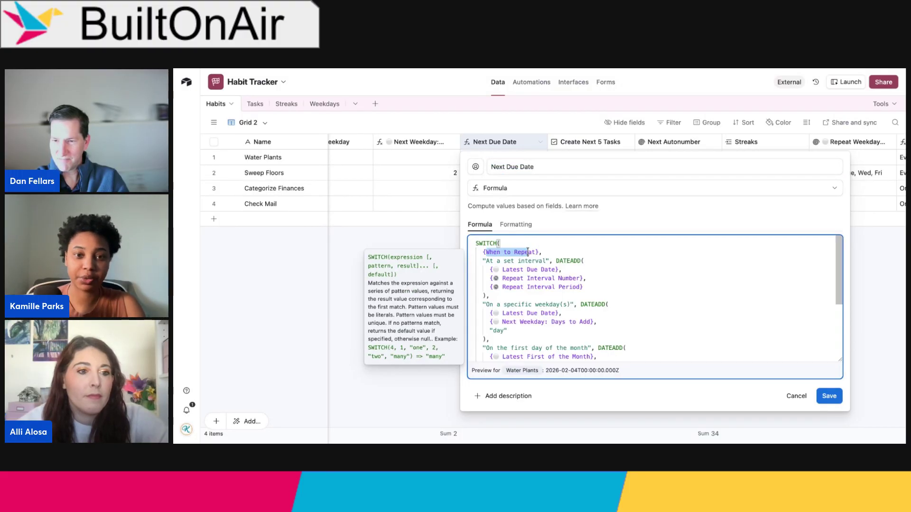
pyautogui.click(565, 252)
pyautogui.scroll(-2, 565, 252)
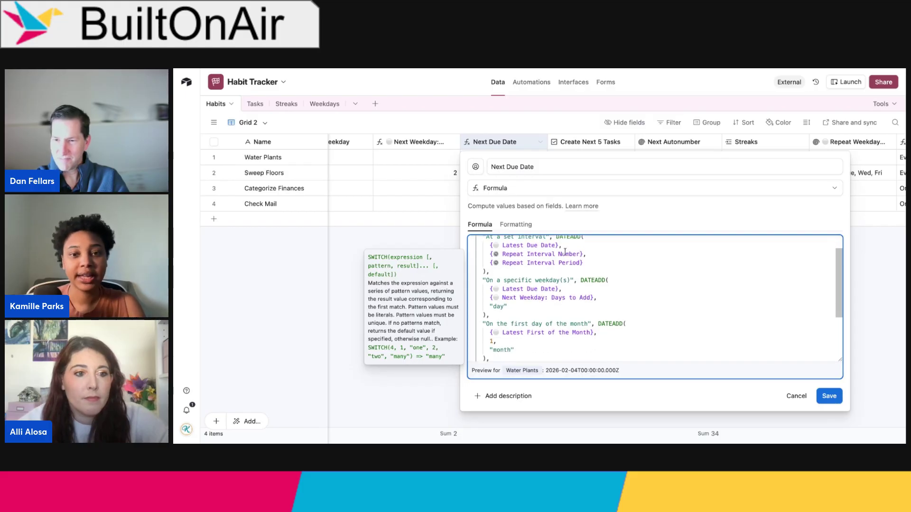
pyautogui.scroll(2, 565, 252)
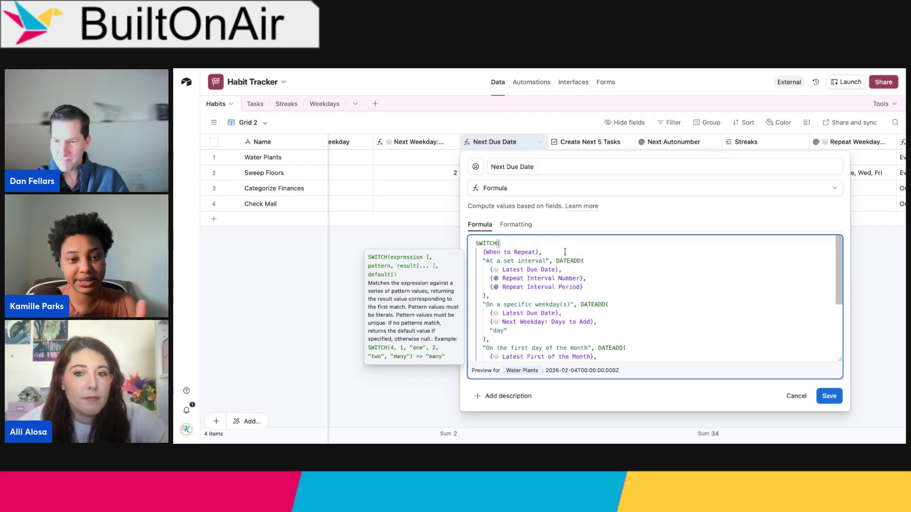
# Step: Examine the "At a set interval" DATEADD branch with its latest due date, interval number and period arguments, and close the formula without saving
pyautogui.click(516, 279)
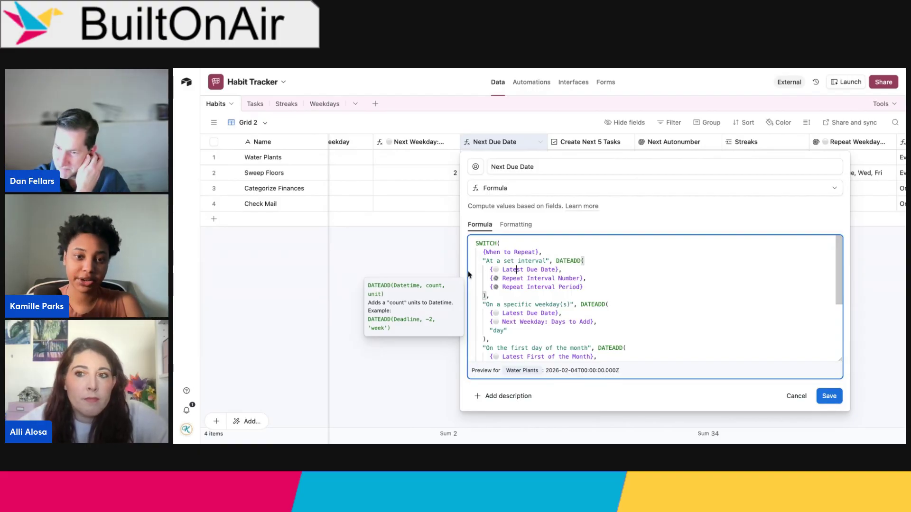
pyautogui.moveTo(482, 261)
pyautogui.mouseDown()
pyautogui.moveTo(546, 261)
pyautogui.moveTo(493, 270)
pyautogui.mouseUp()
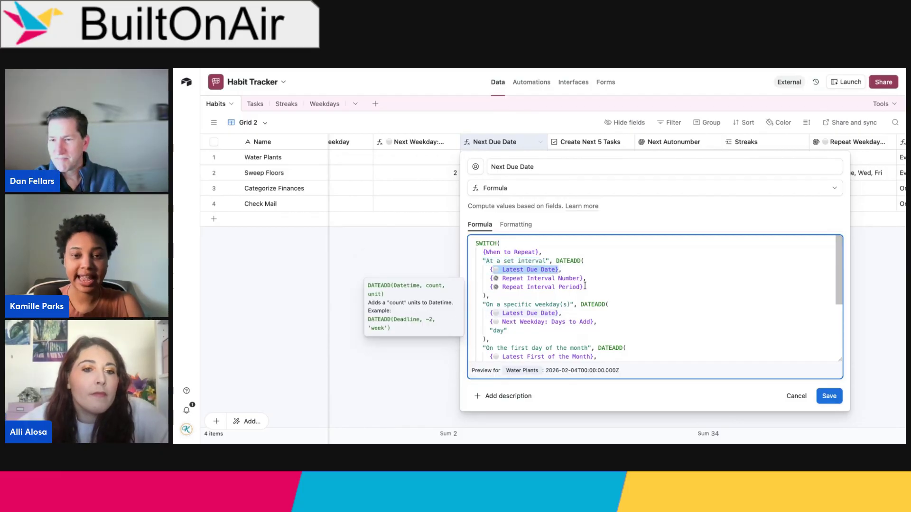
pyautogui.moveTo(584, 278); pyautogui.dragTo(493, 278)
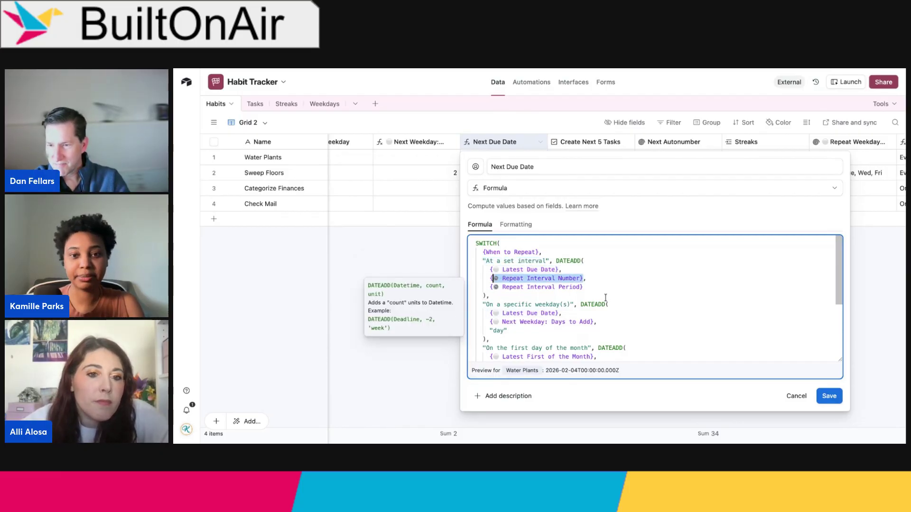
pyautogui.moveTo(583, 287); pyautogui.dragTo(494, 287)
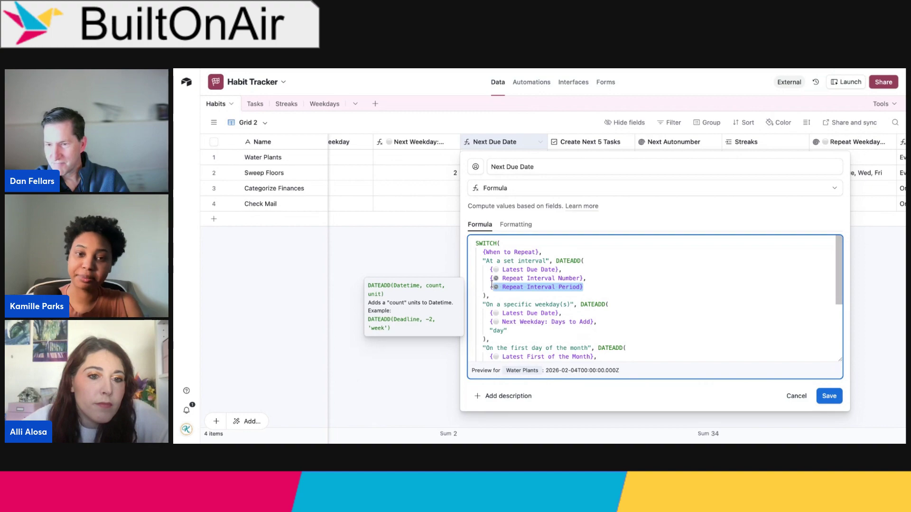
pyautogui.moveTo(556, 260); pyautogui.dragTo(581, 260)
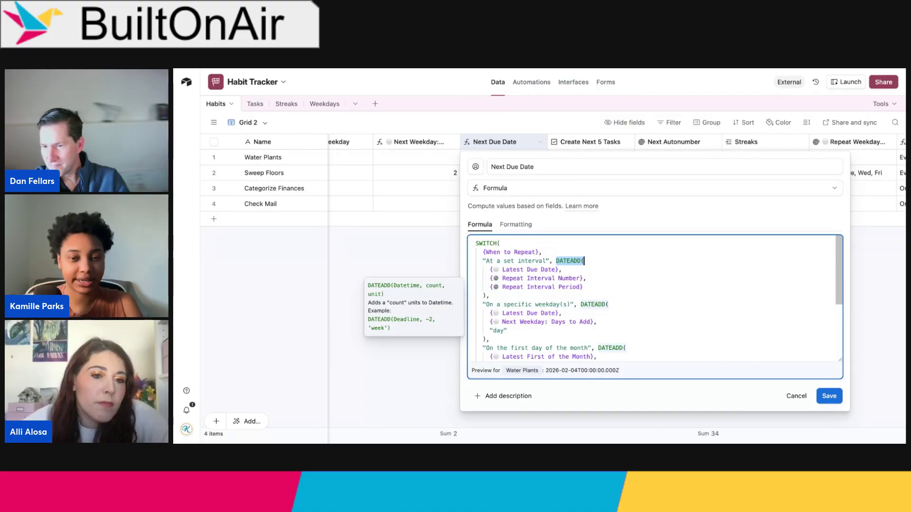
pyautogui.moveTo(582, 287); pyautogui.dragTo(504, 279)
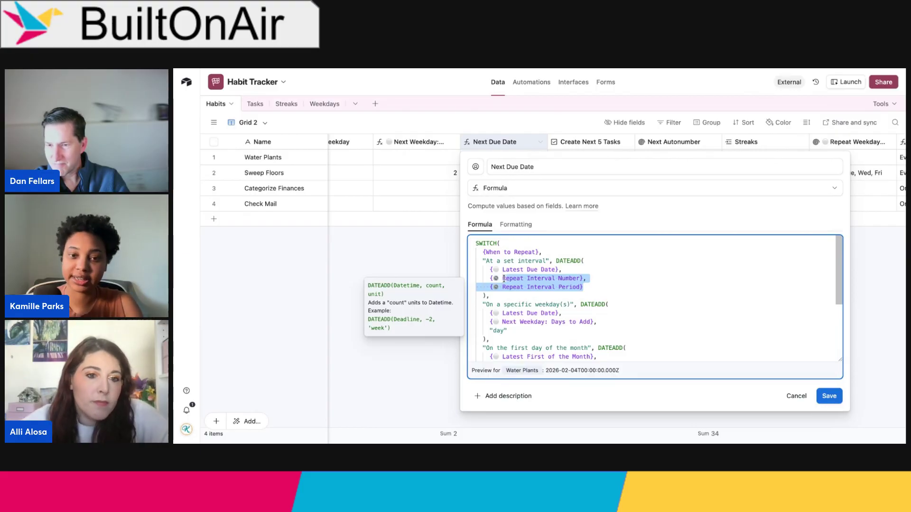
pyautogui.moveTo(565, 264); pyautogui.dragTo(585, 262)
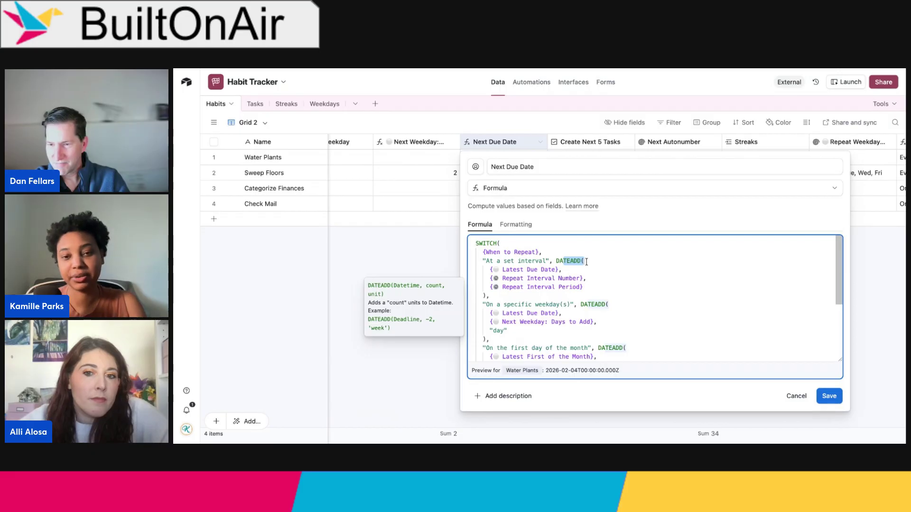
pyautogui.moveTo(583, 279); pyautogui.dragTo(516, 279)
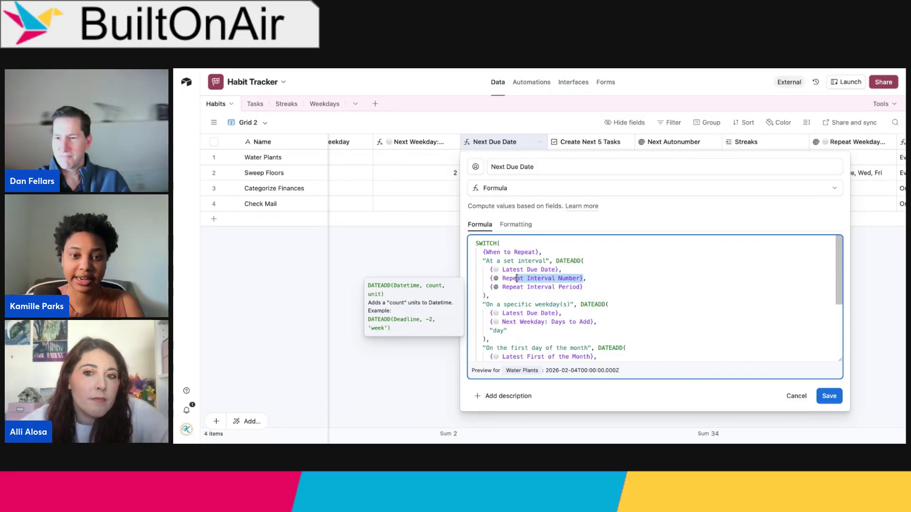
pyautogui.click(797, 396)
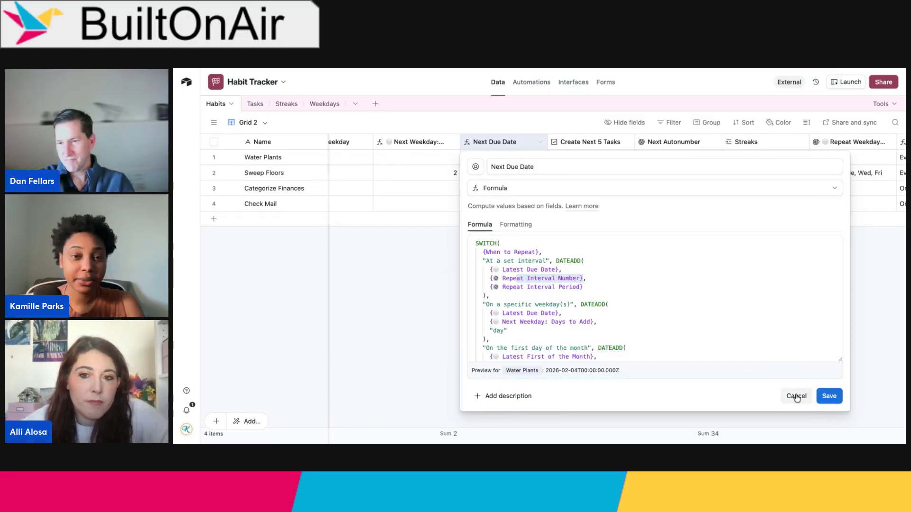
# Step: Check the Check Mail records in the Tasks table and return to the Habits table
pyautogui.hscroll(-10, 588, 177)
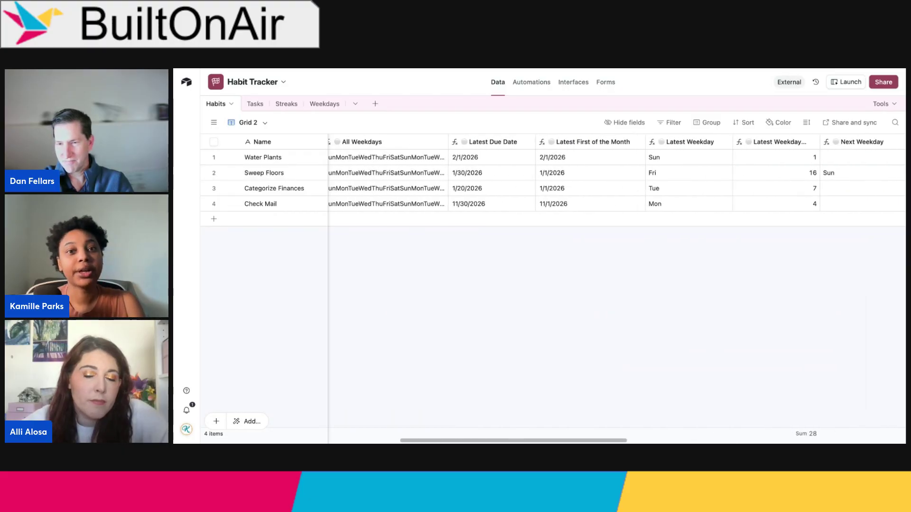
pyautogui.hscroll(-4, 565, 156)
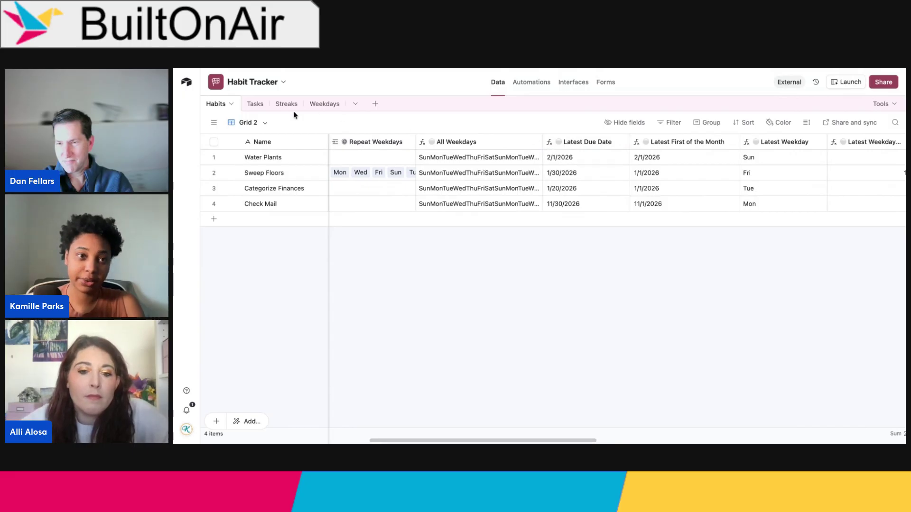
pyautogui.click(263, 108)
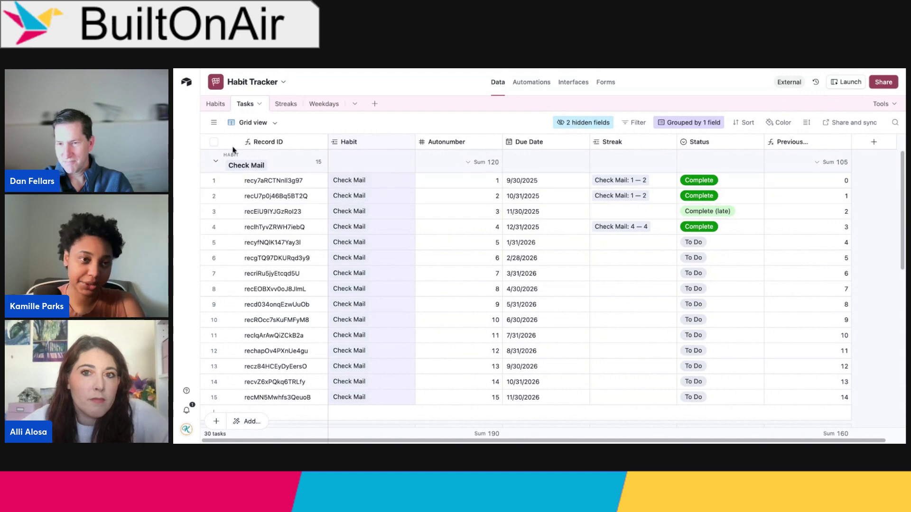
pyautogui.click(213, 122)
pyautogui.click(214, 105)
# Step: Examine the Latest Due Date formula's IF condition and its TODAY() fallback, and close it without saving
pyautogui.doubleClick(569, 142)
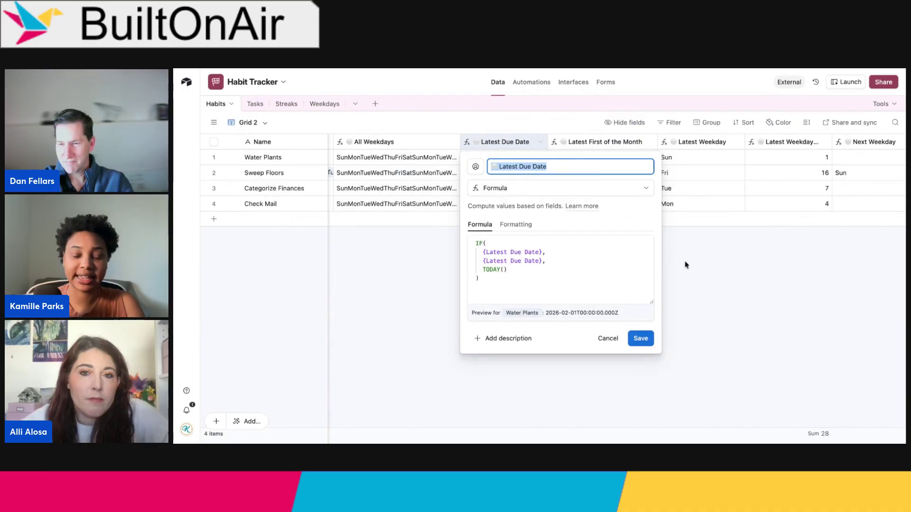
pyautogui.moveTo(547, 262)
pyautogui.mouseDown()
pyautogui.moveTo(478, 252)
pyautogui.moveTo(543, 252)
pyautogui.mouseUp()
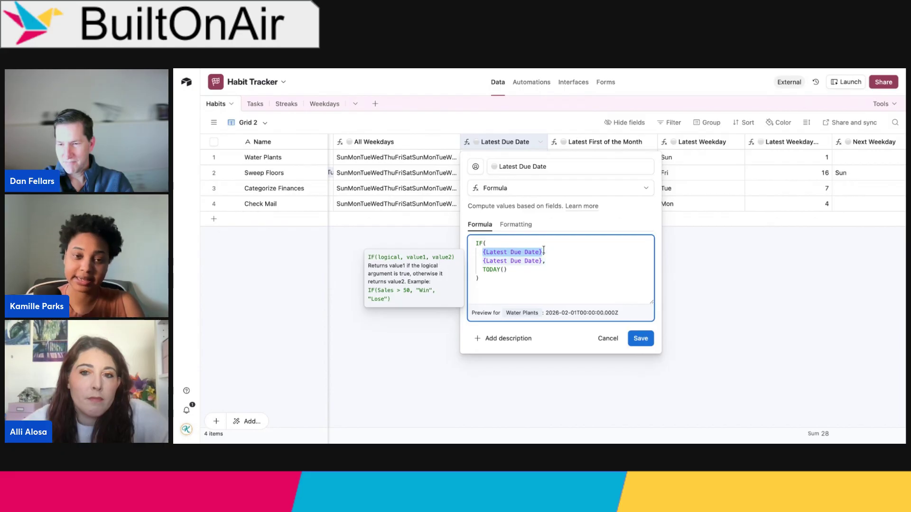
pyautogui.moveTo(507, 269); pyautogui.dragTo(482, 271)
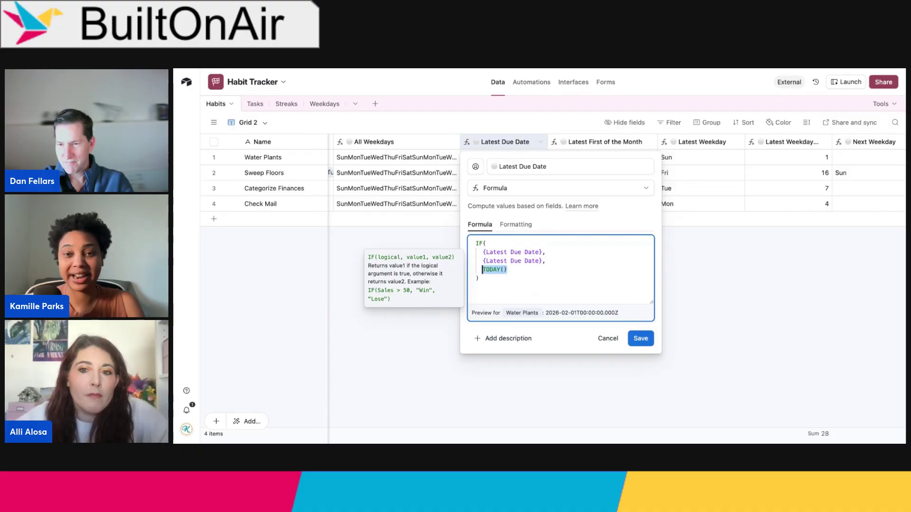
pyautogui.click(606, 338)
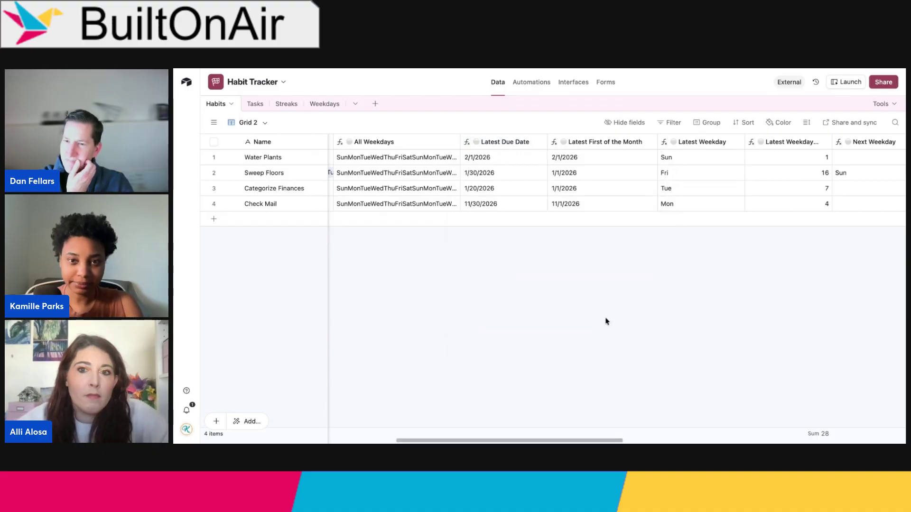
# Step: Widen the When to Repeat column to fit its full option names and select the Sweep Floors value
pyautogui.hscroll(-10, 622, 144)
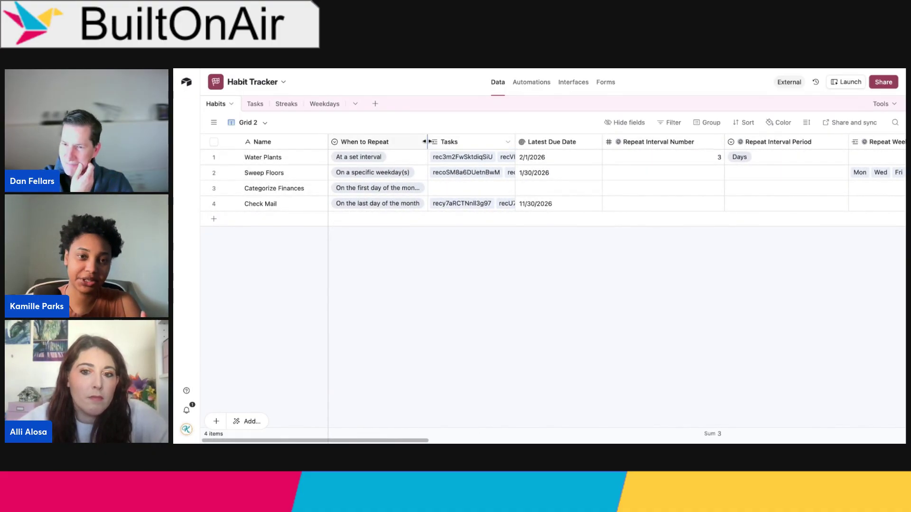
pyautogui.moveTo(427, 141); pyautogui.dragTo(460, 146)
pyautogui.click(449, 176)
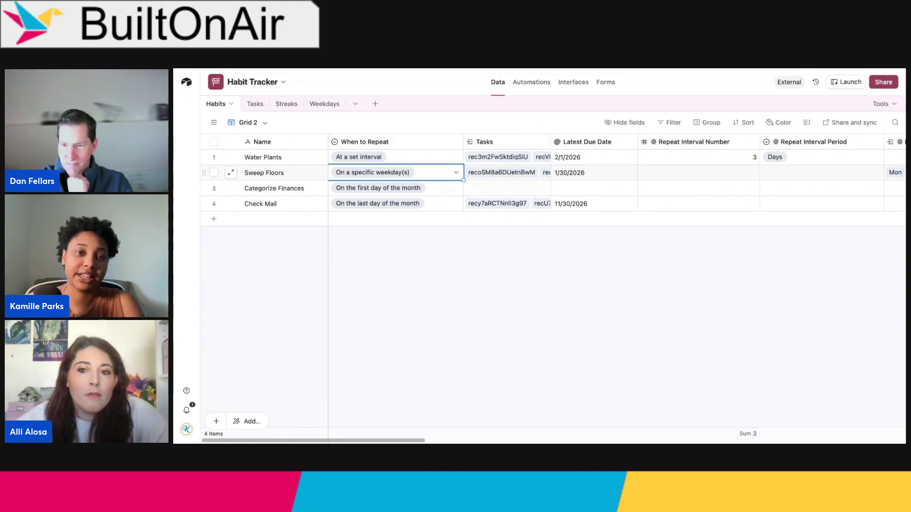
# Step: Examine the Value field that numbers each day in the Weekdays table and return to the Habits table
pyautogui.click(323, 105)
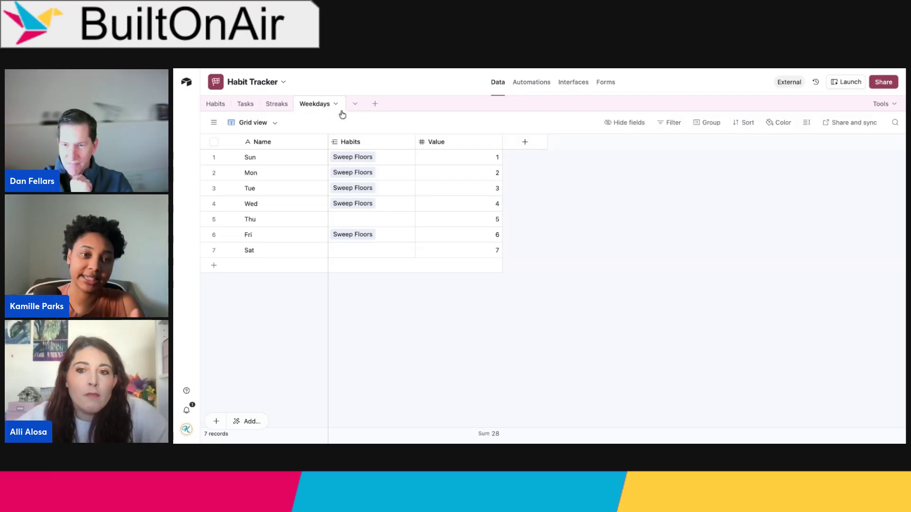
pyautogui.click(457, 142)
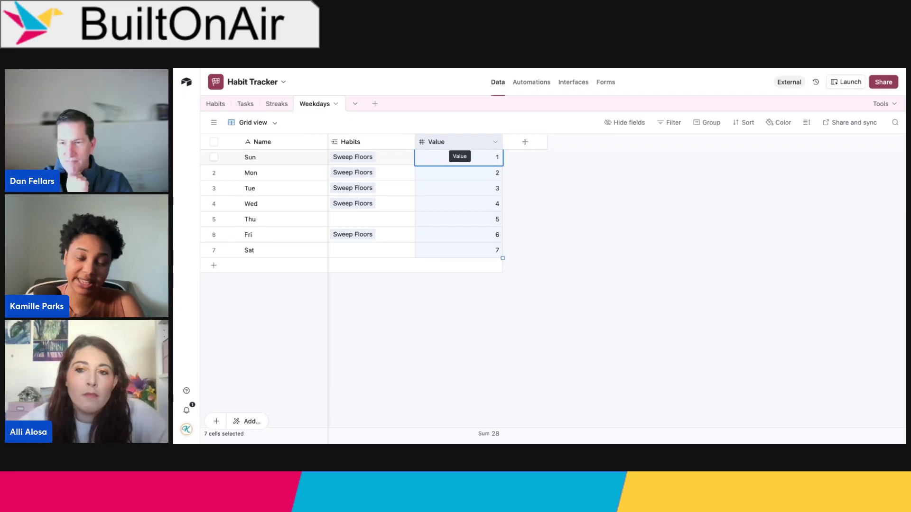
pyautogui.click(214, 104)
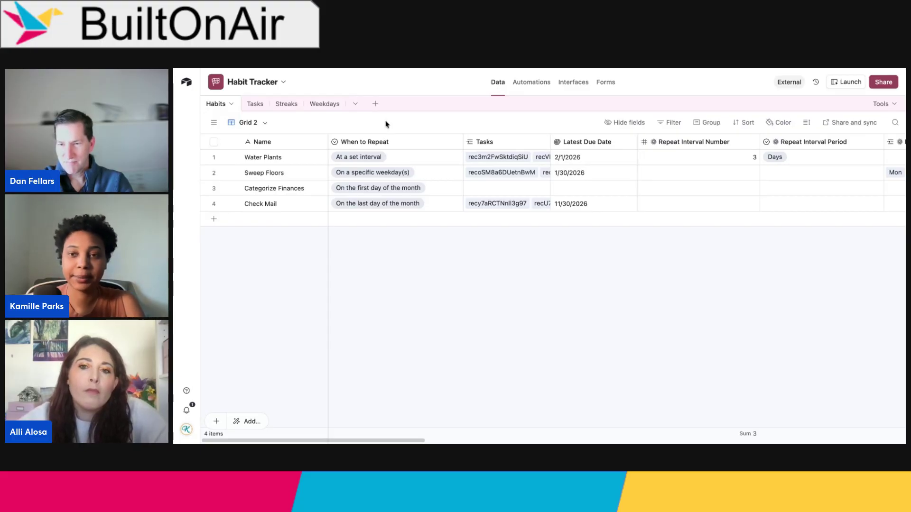
# Step: Examine the Latest Weekday formula's DATETIME_FORMAT function, Latest Due Date input and "ddd" format, and close it without saving
pyautogui.hscroll(10, 565, 199)
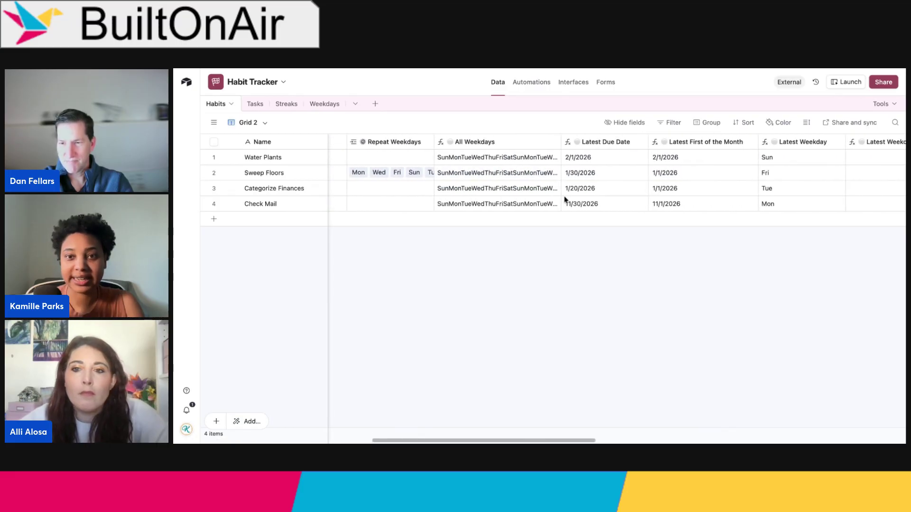
pyautogui.hscroll(3, 564, 199)
pyautogui.hscroll(3, 617, 285)
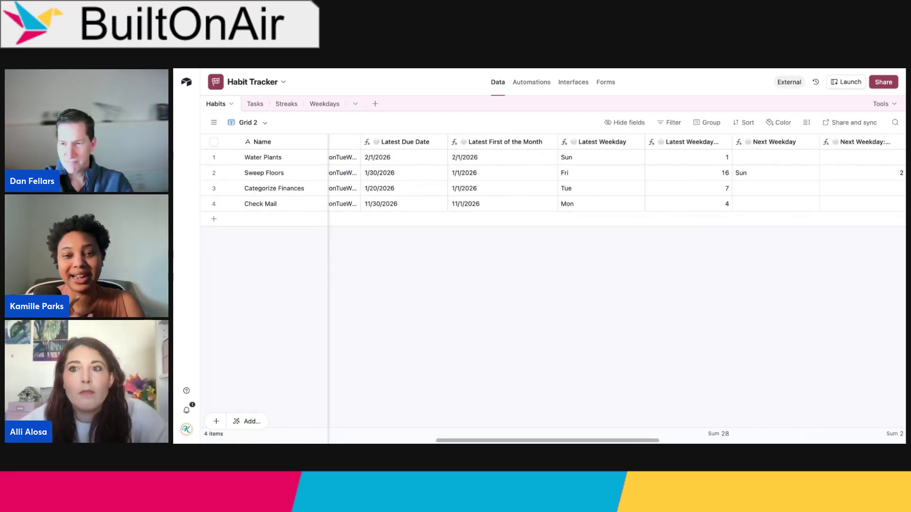
pyautogui.doubleClick(594, 142)
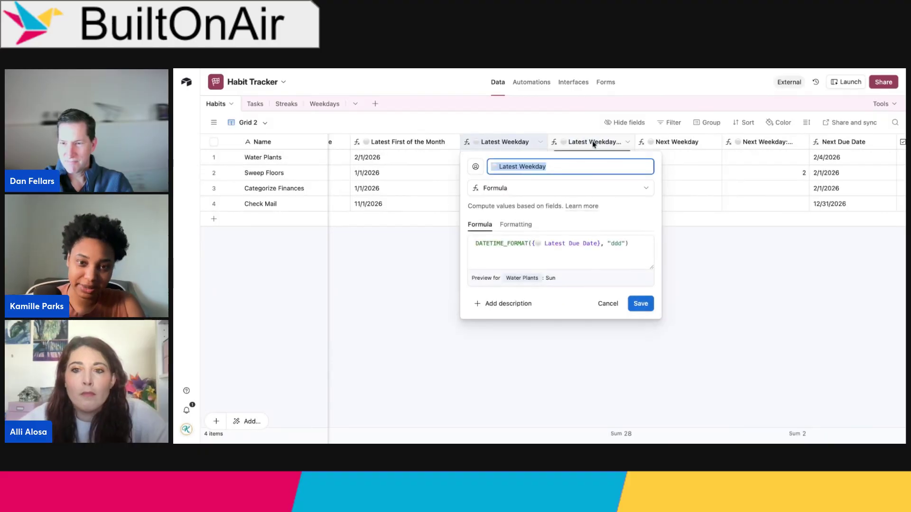
pyautogui.moveTo(593, 247); pyautogui.dragTo(531, 244)
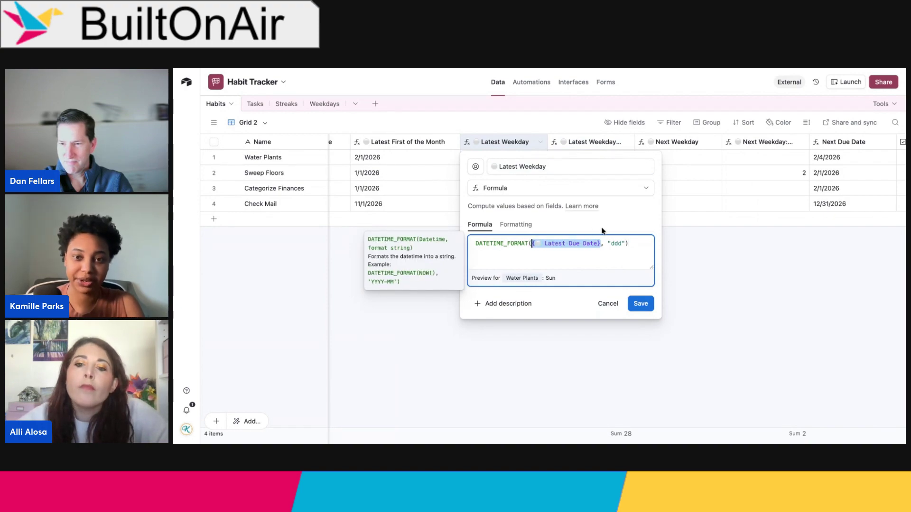
pyautogui.moveTo(627, 244); pyautogui.dragTo(607, 244)
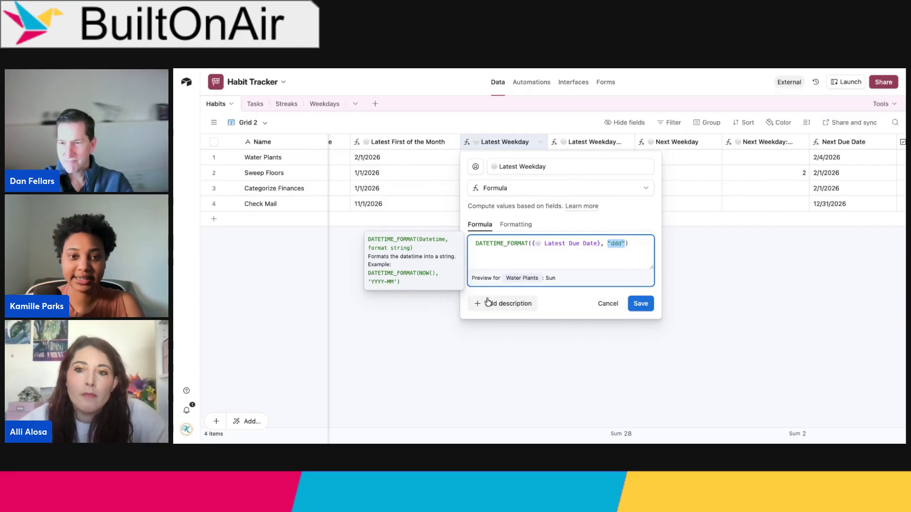
pyautogui.moveTo(531, 244); pyautogui.dragTo(435, 242)
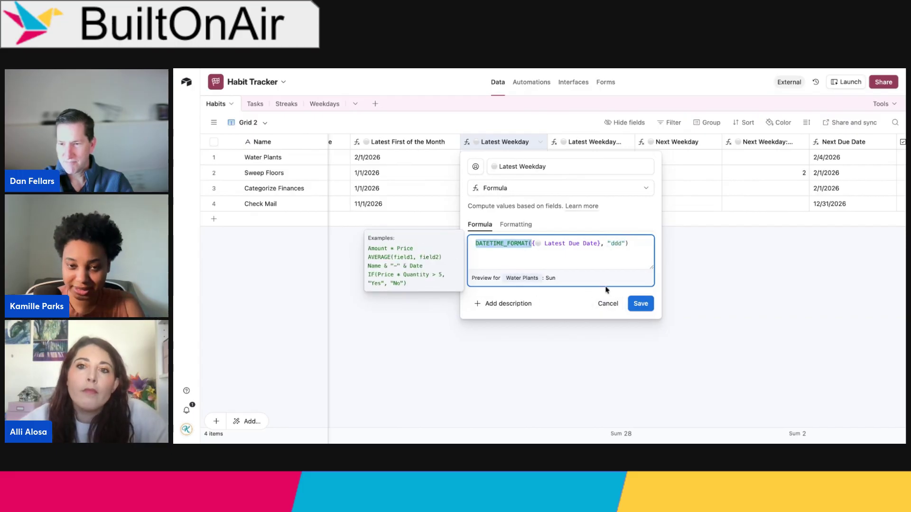
pyautogui.click(611, 312)
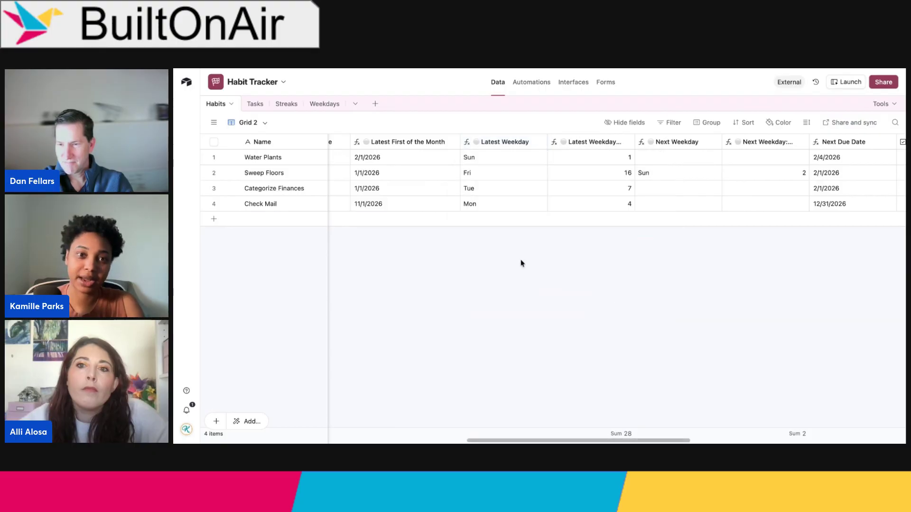
# Step: Recheck the TODAY() fallback in the Latest Due Date formula and close it without saving
pyautogui.doubleClick(420, 142)
pyautogui.click(623, 306)
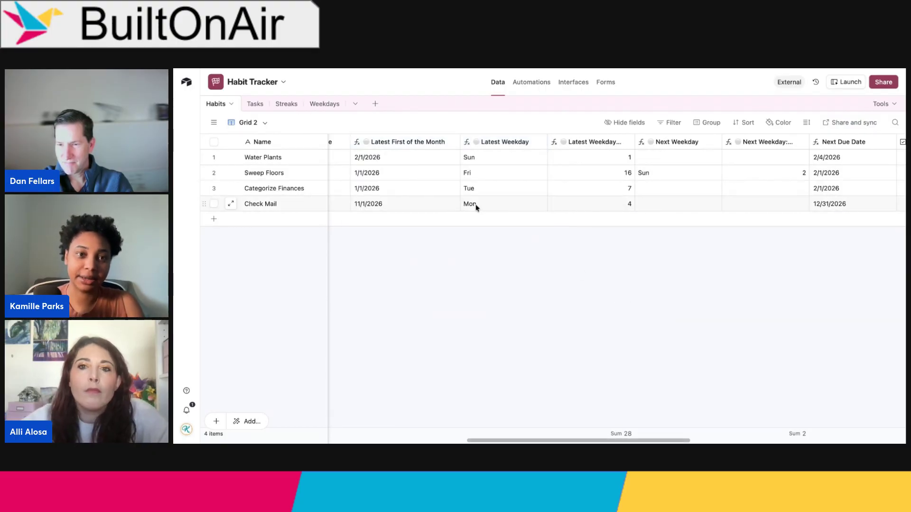
pyautogui.hscroll(-5, 476, 204)
pyautogui.click(487, 145)
pyautogui.doubleClick(487, 142)
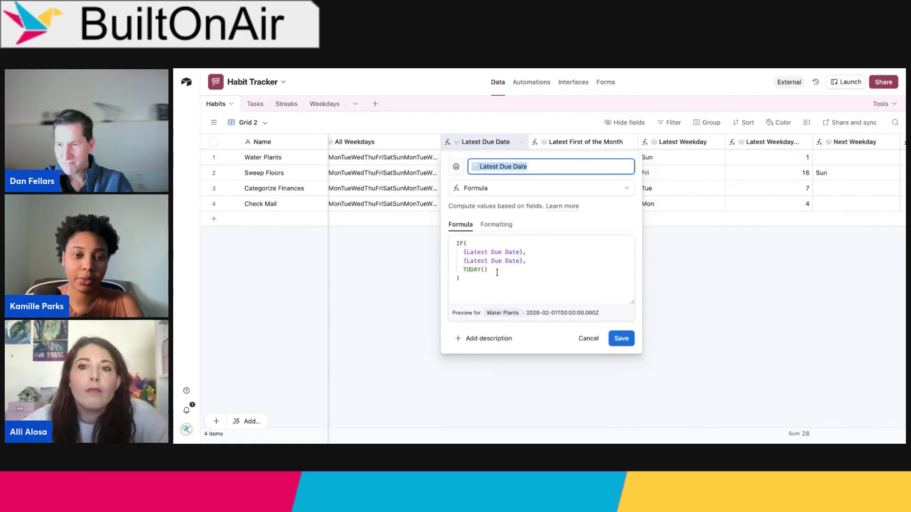
pyautogui.moveTo(507, 269); pyautogui.dragTo(445, 275)
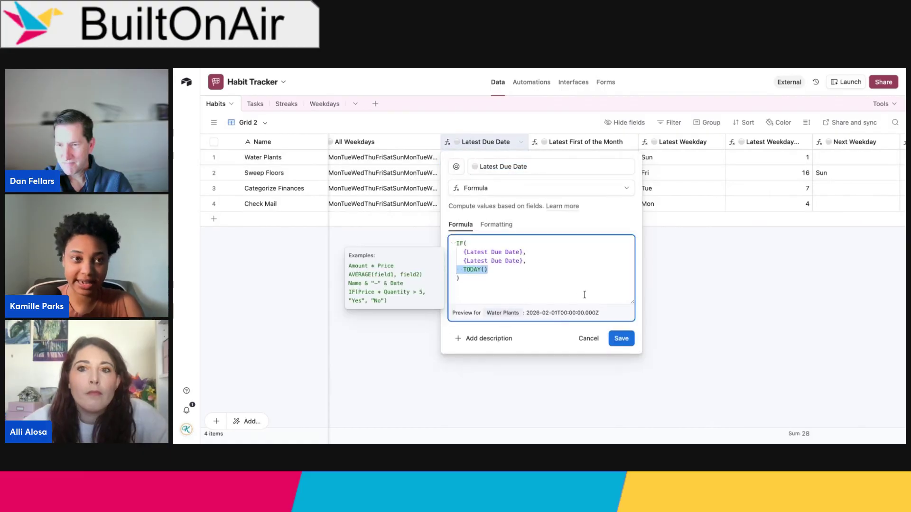
pyautogui.click(596, 346)
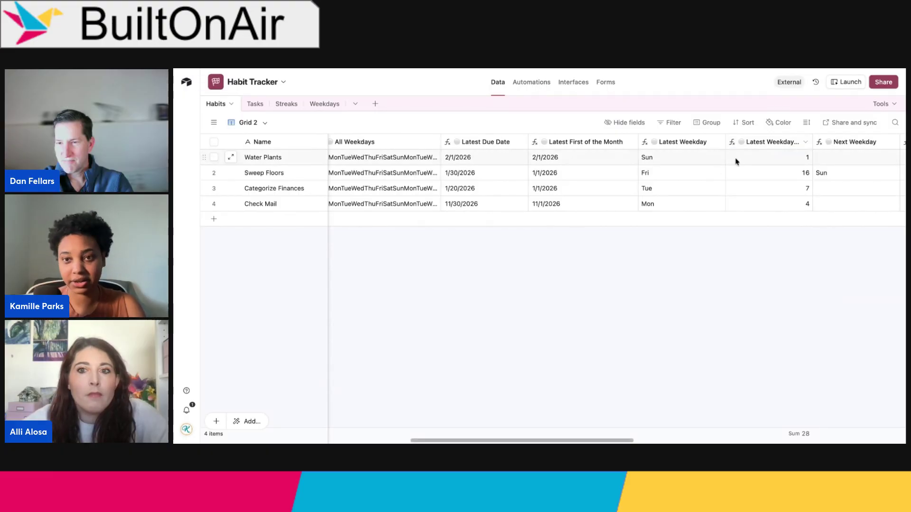
# Step: Examine how the Latest Weekday Position formula uses FIND on Latest Weekday and All Weekdays, and close it unchanged
pyautogui.hscroll(3, 703, 181)
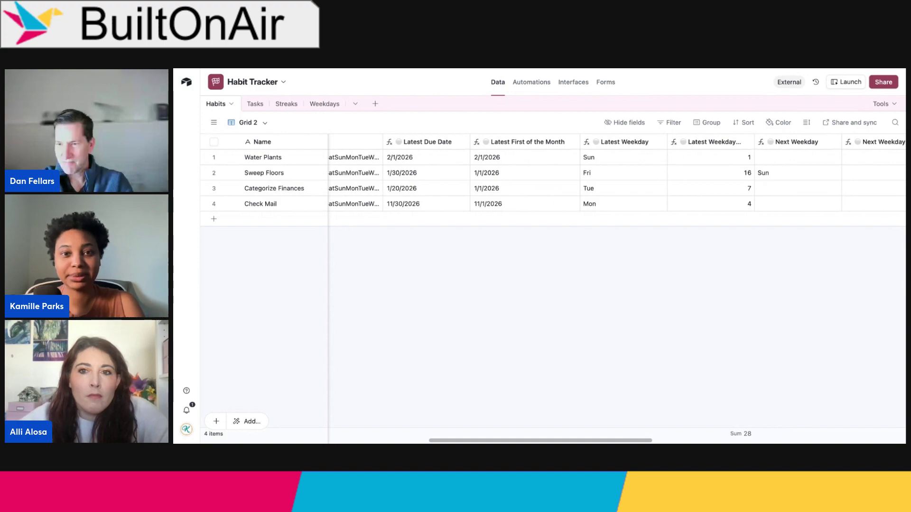
pyautogui.doubleClick(698, 142)
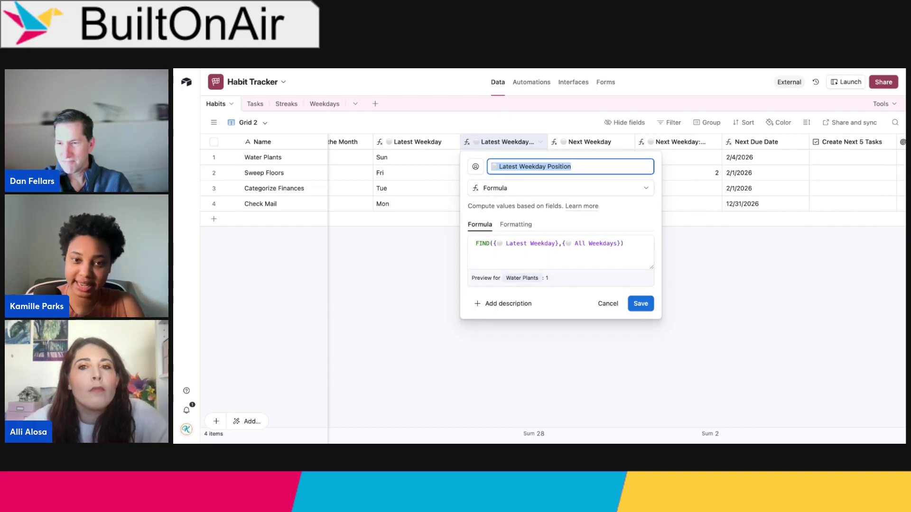
pyautogui.click(714, 305)
# Step: Widen the All Weekdays column to fit its full text and select the Categorize Finances value
pyautogui.hscroll(-3, 602, 185)
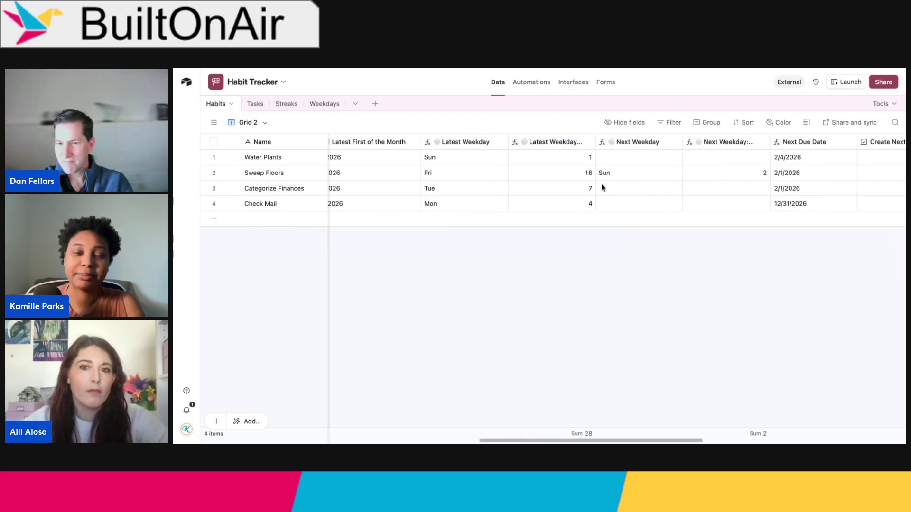
pyautogui.hscroll(-5, 602, 187)
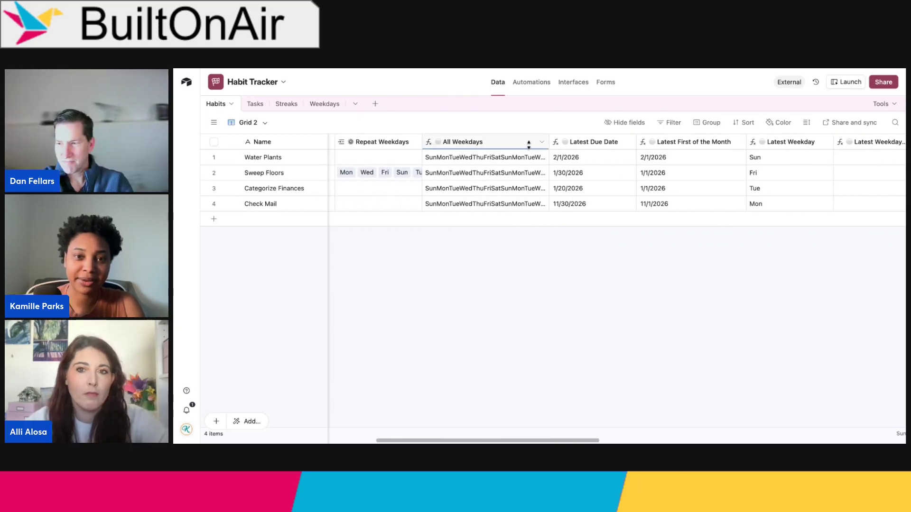
pyautogui.moveTo(545, 142); pyautogui.dragTo(602, 135)
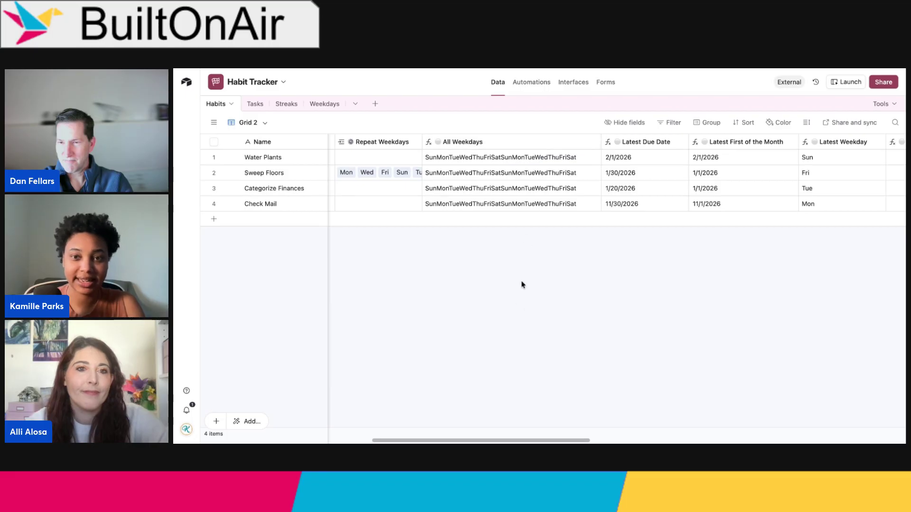
pyautogui.click(490, 185)
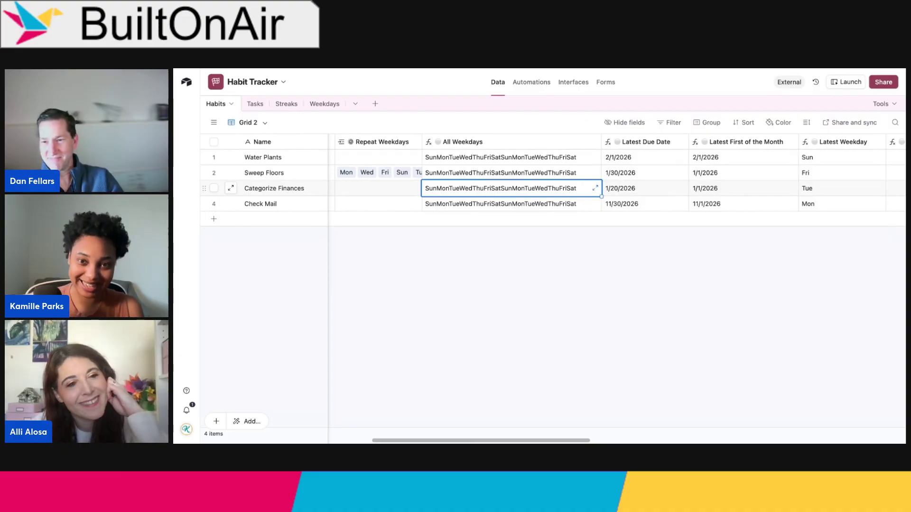
# Step: Review the Latest Weekday Position formula again and compare Sweep Floors' Latest Weekday with its All Weekdays text
pyautogui.hscroll(5, 617, 284)
pyautogui.hscroll(4, 593, 143)
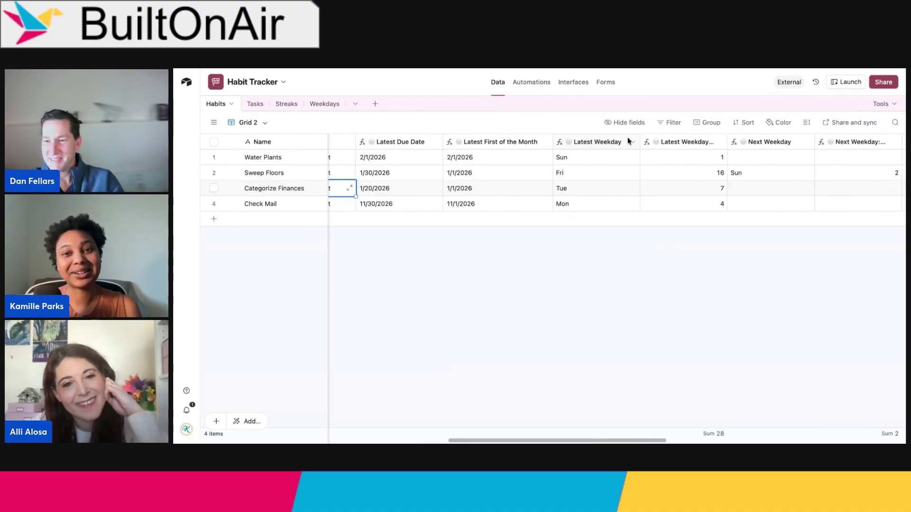
pyautogui.doubleClick(593, 142)
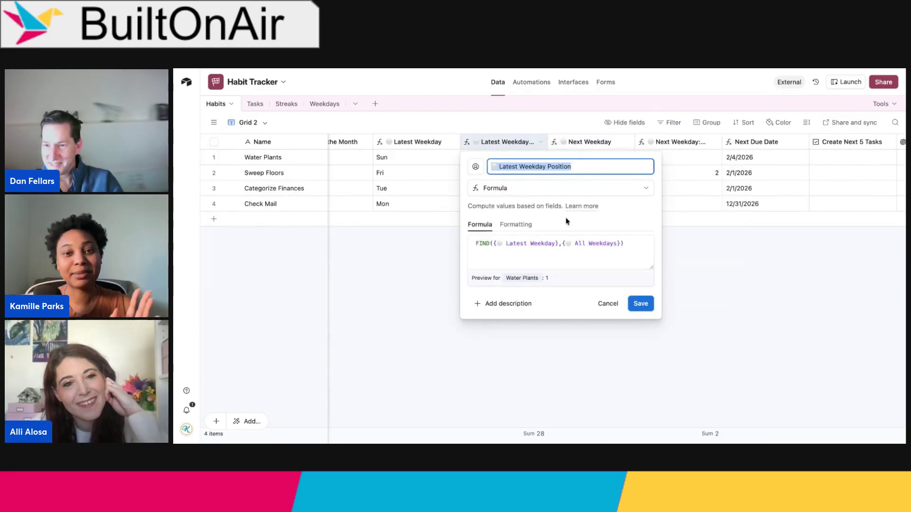
pyautogui.click(423, 271)
pyautogui.hscroll(-3, 502, 205)
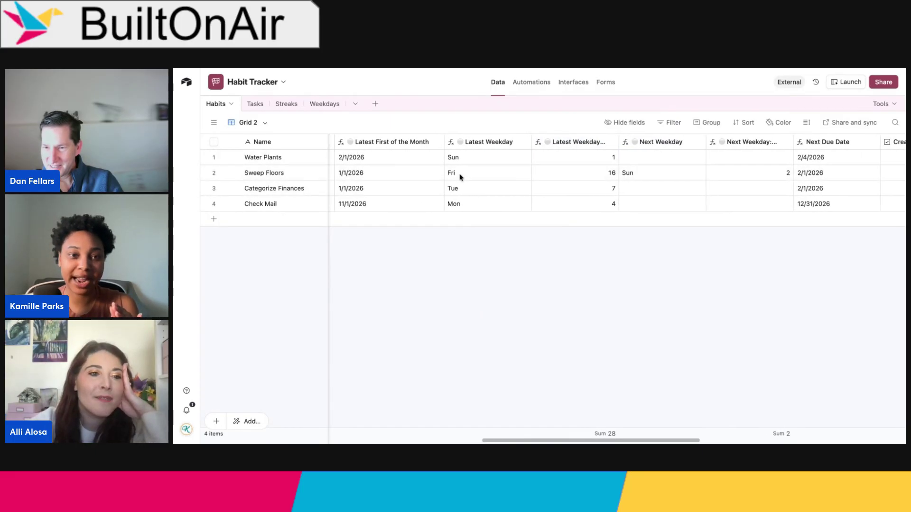
pyautogui.hscroll(-5, 471, 177)
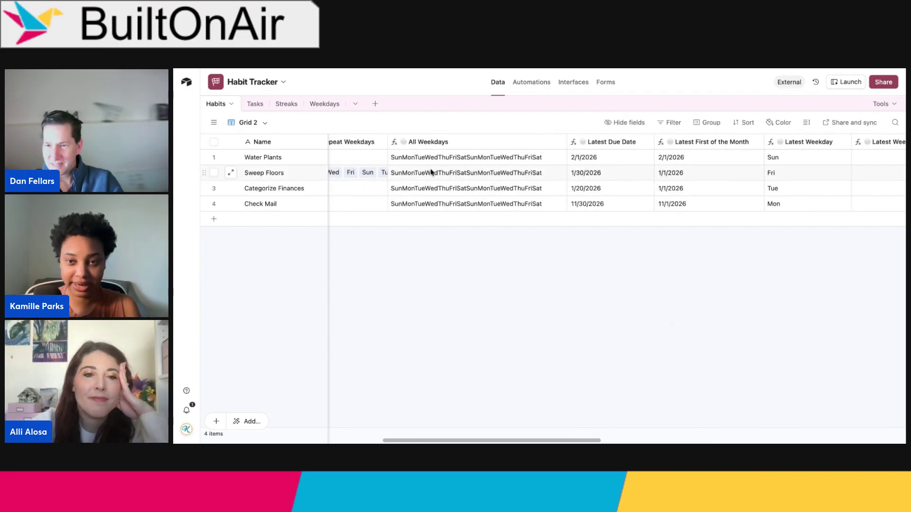
# Step: Open the Next Weekday formula, enlarge its editor and look through the whole nested IF expression
pyautogui.hscroll(10, 431, 173)
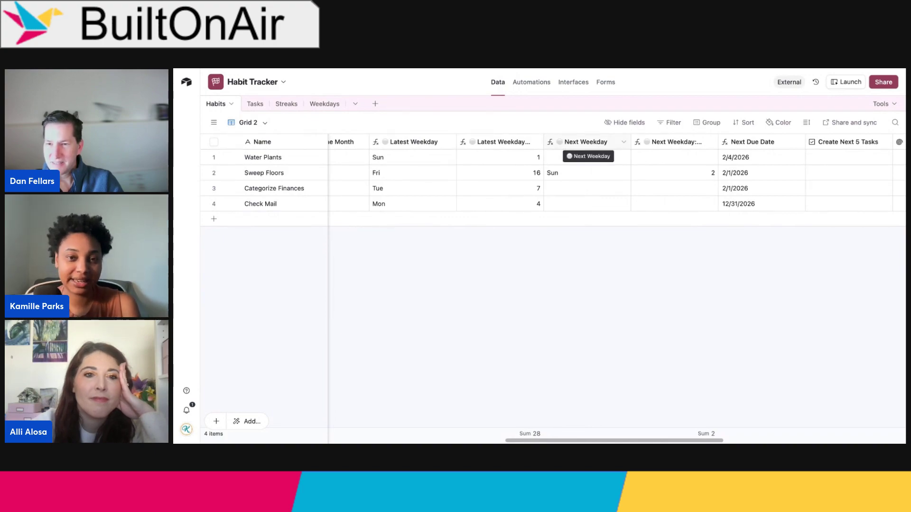
pyautogui.doubleClick(588, 142)
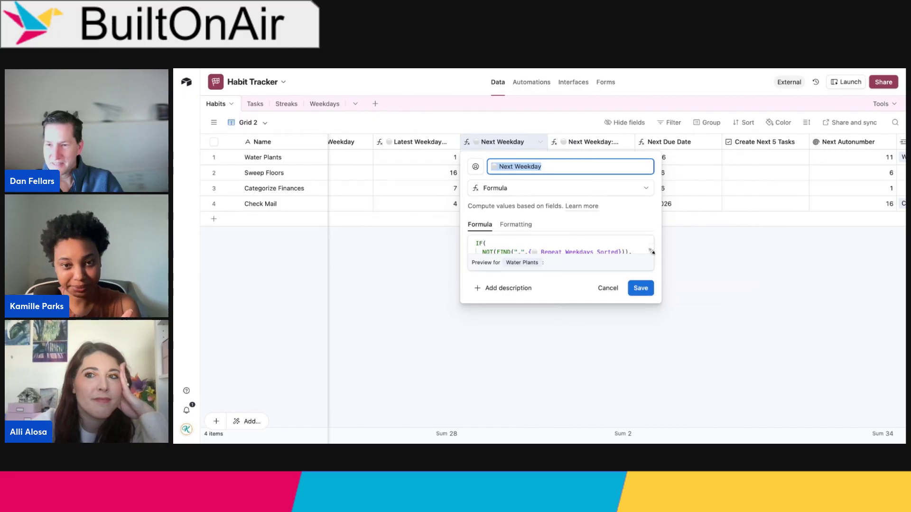
pyautogui.moveTo(651, 251); pyautogui.dragTo(898, 443)
pyautogui.scroll(-5, 826, 346)
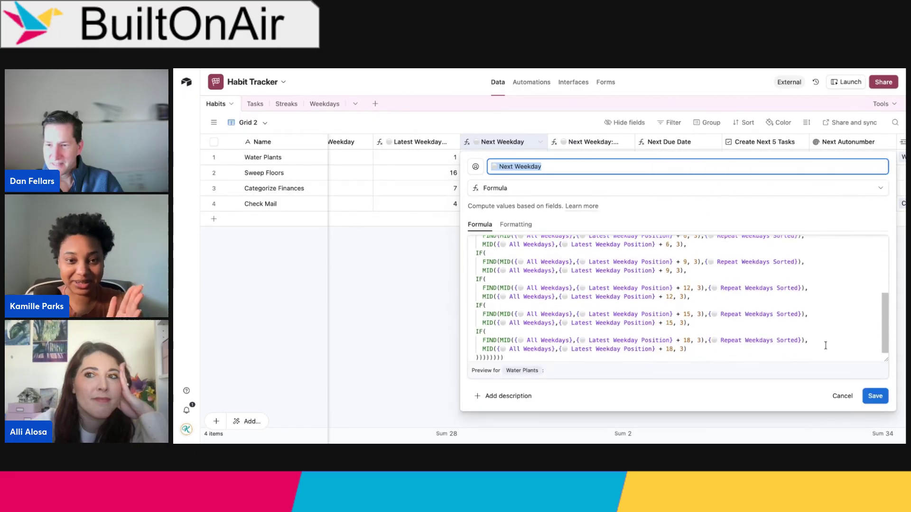
pyautogui.scroll(5, 825, 346)
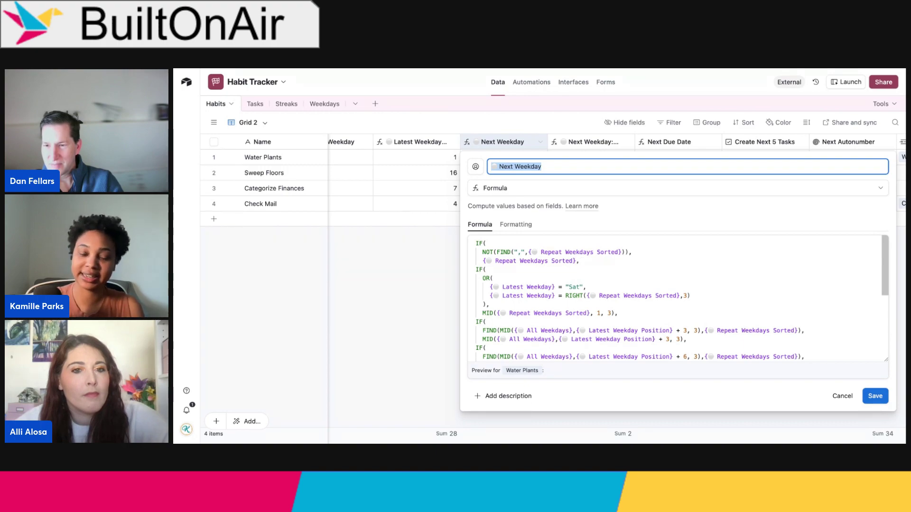
# Step: Examine the Next Weekday formula's comma check on Repeat Weekdays Sorted and its OR condition for "Sat" or the last repeat weekday
pyautogui.moveTo(633, 253); pyautogui.dragTo(481, 251)
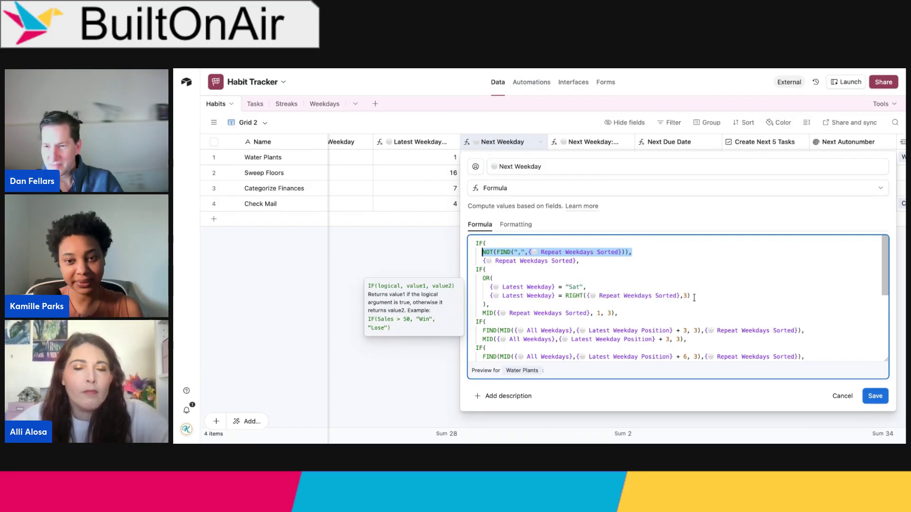
pyautogui.moveTo(691, 296); pyautogui.dragTo(482, 277)
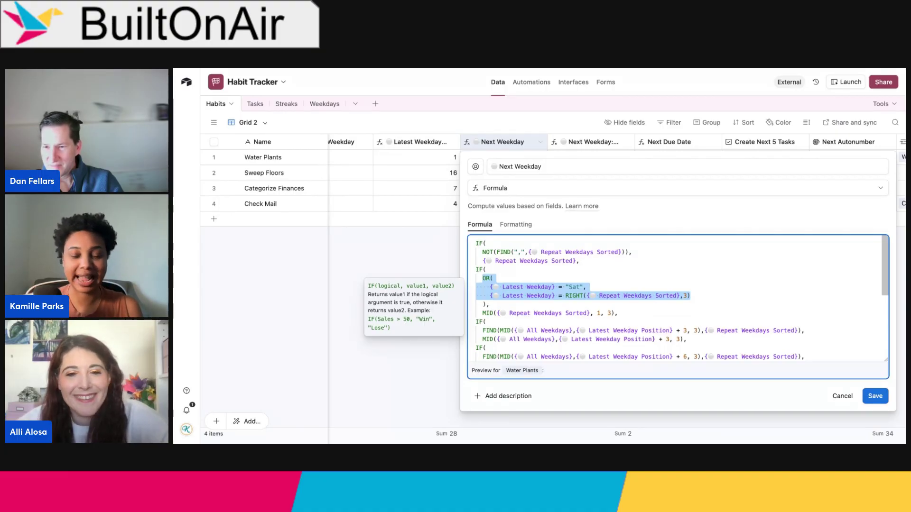
pyautogui.click(585, 288)
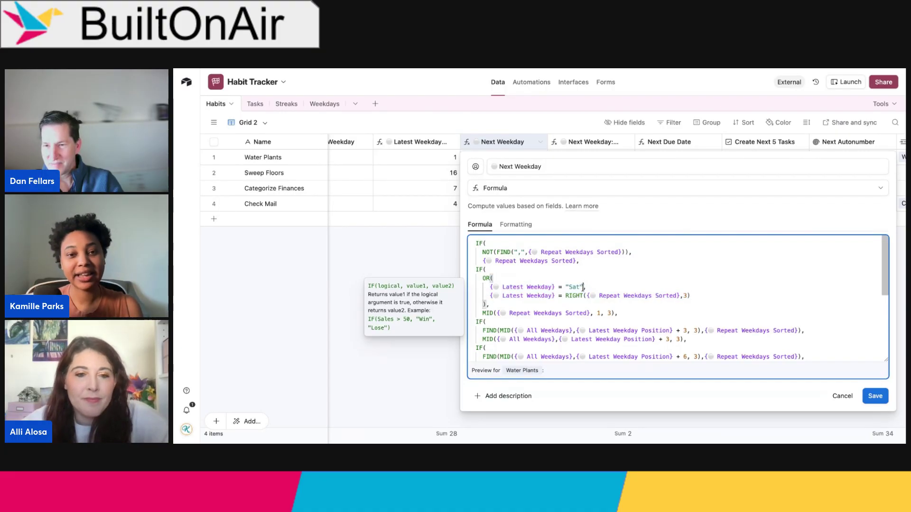
pyautogui.moveTo(584, 287); pyautogui.dragTo(562, 287)
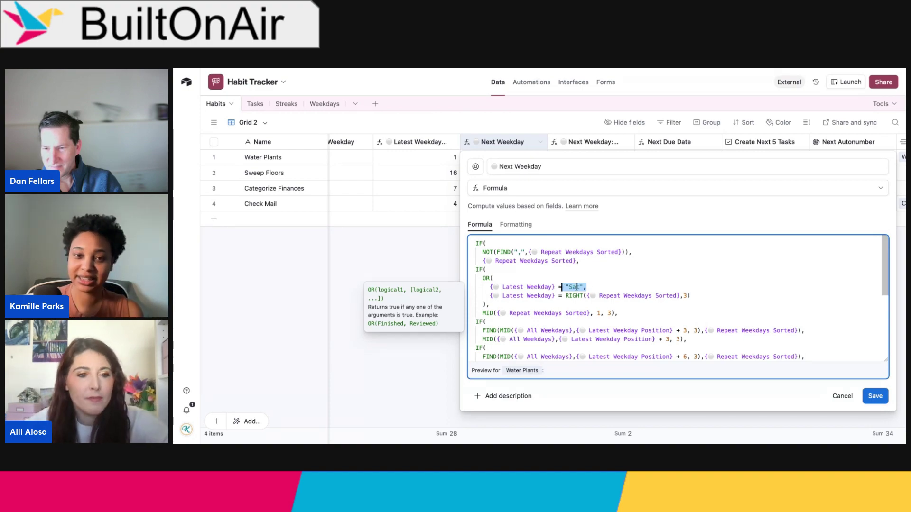
pyautogui.moveTo(489, 304); pyautogui.dragTo(486, 269)
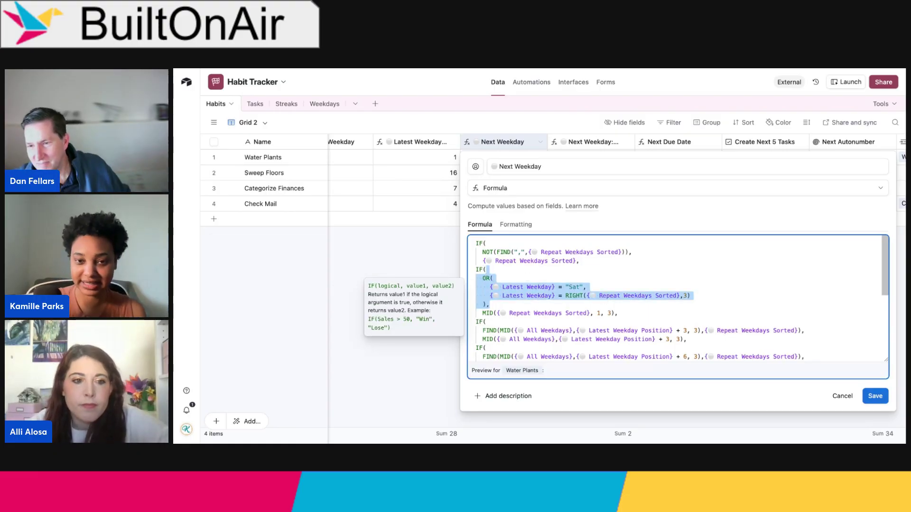
# Step: Highlight the chain of nested IF tests that search Repeat Weekdays Sorted in the Next Weekday formula
pyautogui.scroll(-1, 486, 274)
pyautogui.scroll(-3, 495, 286)
pyautogui.scroll(2, 495, 287)
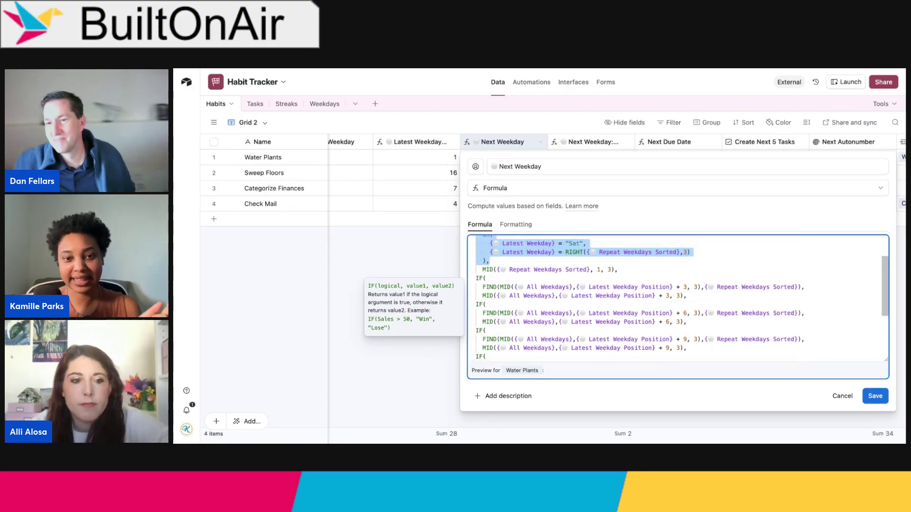
pyautogui.click(487, 278)
pyautogui.moveTo(495, 287); pyautogui.dragTo(543, 352)
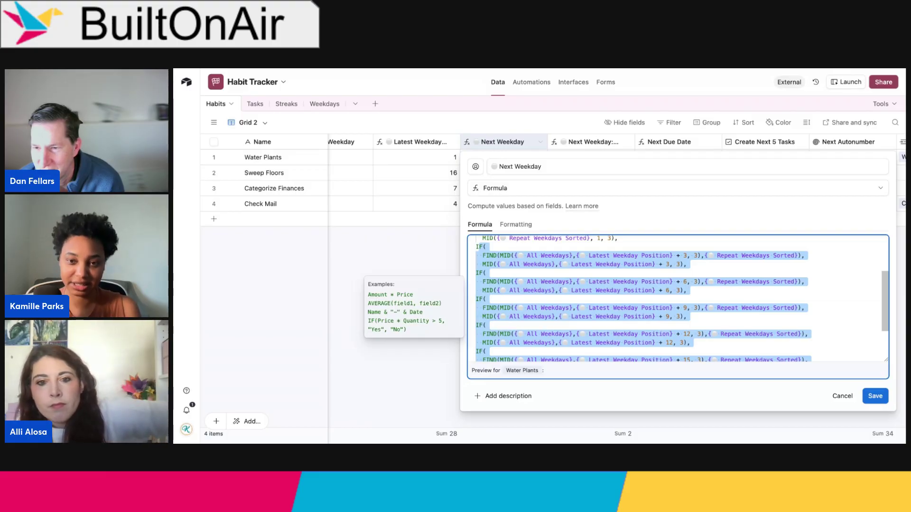
# Step: Examine the +3 and +6 offsets added to Latest Weekday Position, and close the Next Weekday formula without saving
pyautogui.click(708, 268)
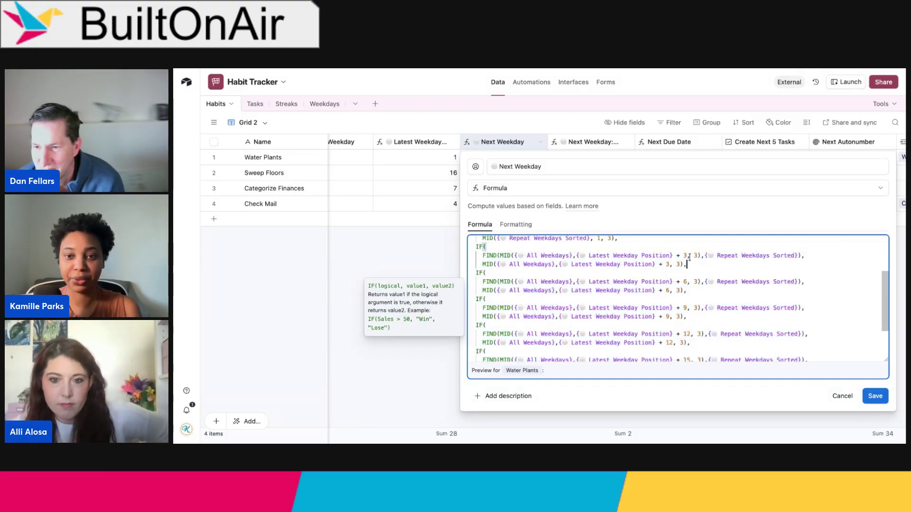
pyautogui.click(684, 256)
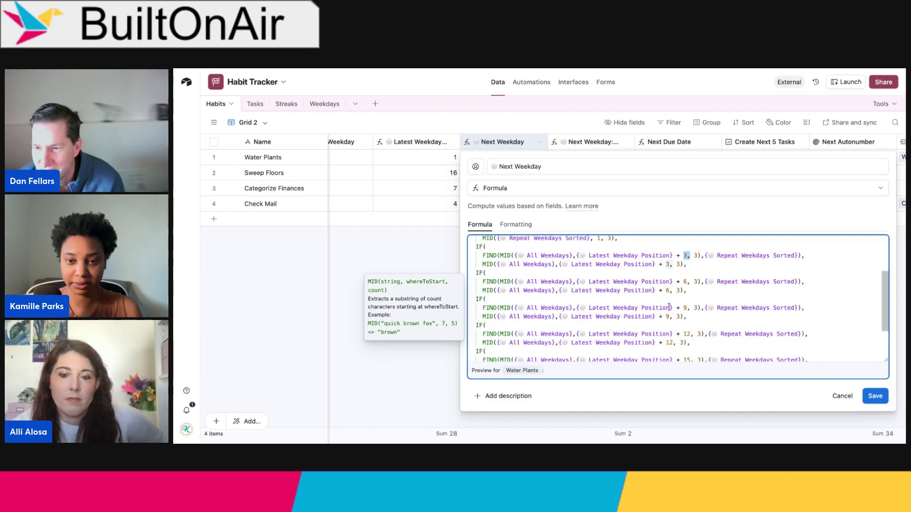
pyautogui.scroll(-2, 670, 304)
pyautogui.scroll(2, 684, 254)
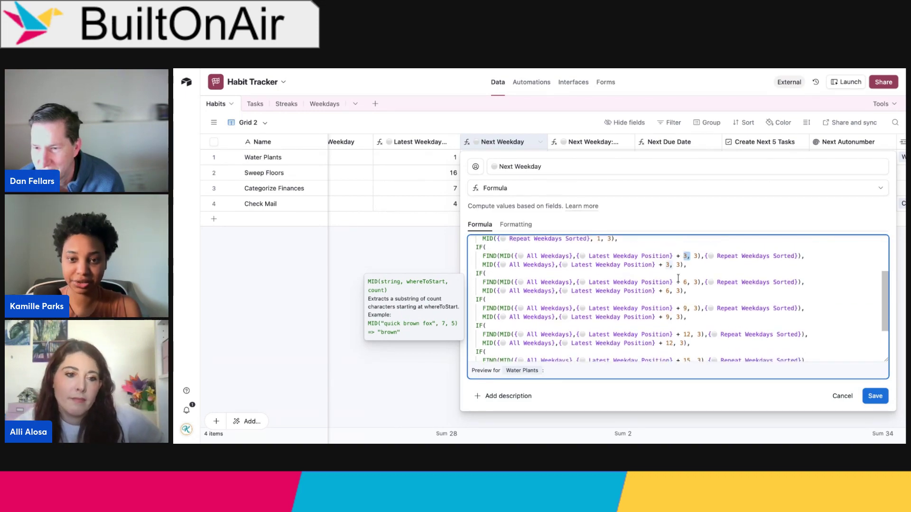
pyautogui.click(694, 282)
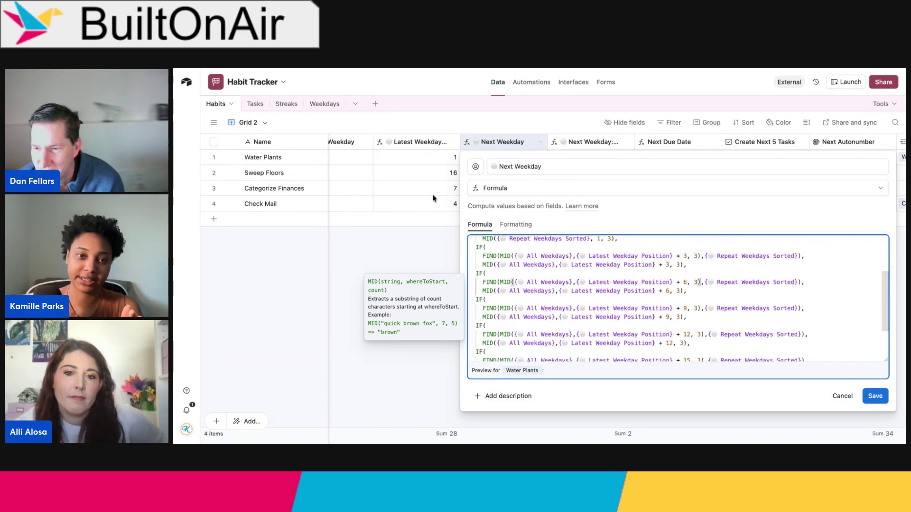
pyautogui.click(840, 401)
# Step: Select Sweep Floors' Next Weekday value and compare it with the habit's Latest Weekday
pyautogui.hscroll(-3, 650, 173)
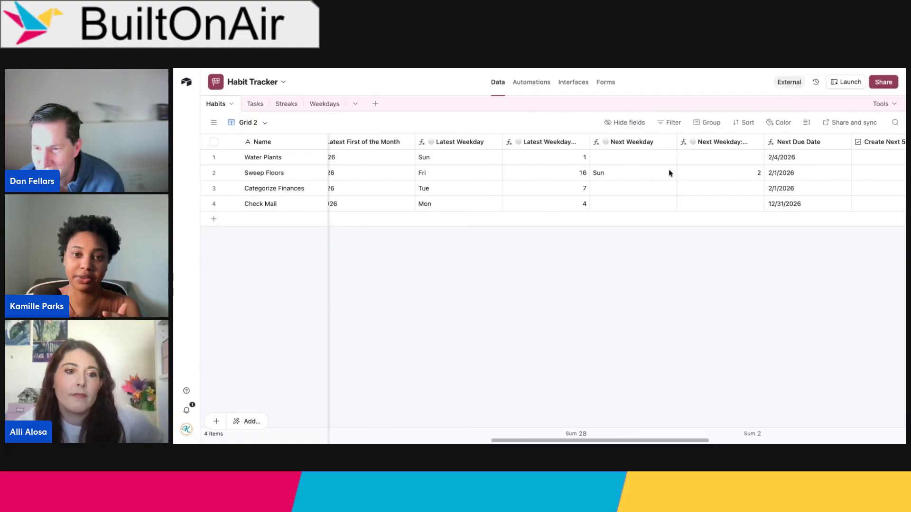
pyautogui.click(630, 186)
pyautogui.click(627, 174)
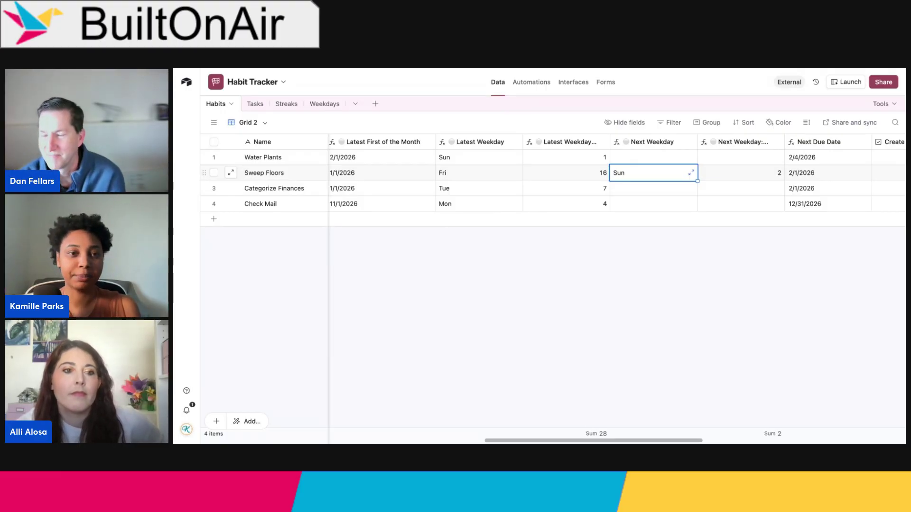
pyautogui.hscroll(5, 661, 173)
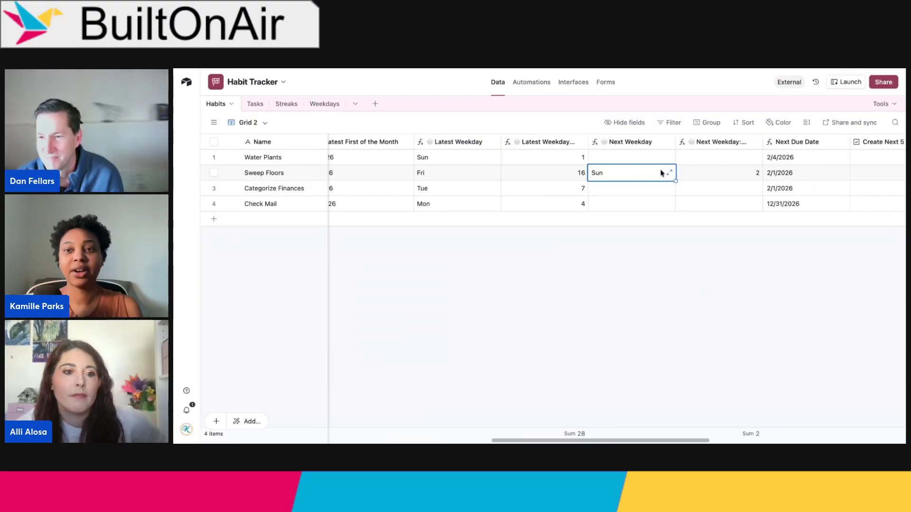
# Step: Open the Next Due Date formula and look through its SWITCH cases based on When to Repeat
pyautogui.doubleClick(694, 141)
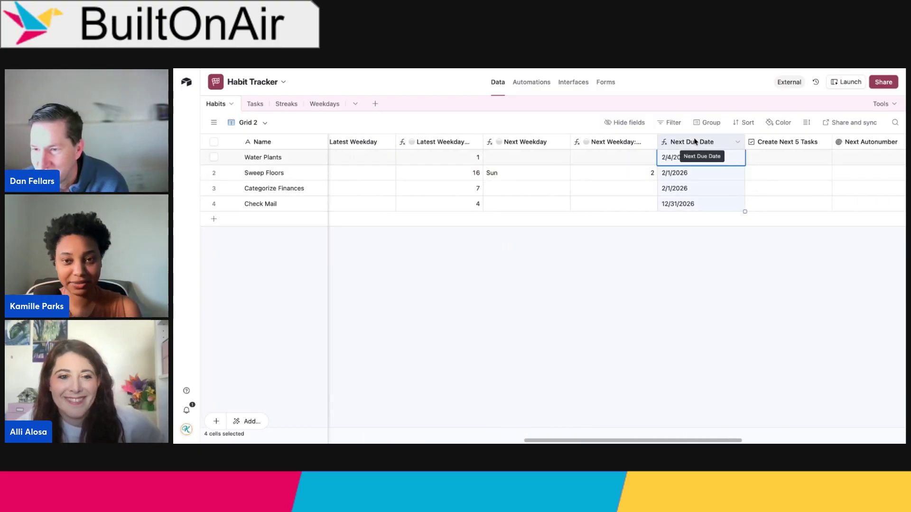
pyautogui.click(650, 246)
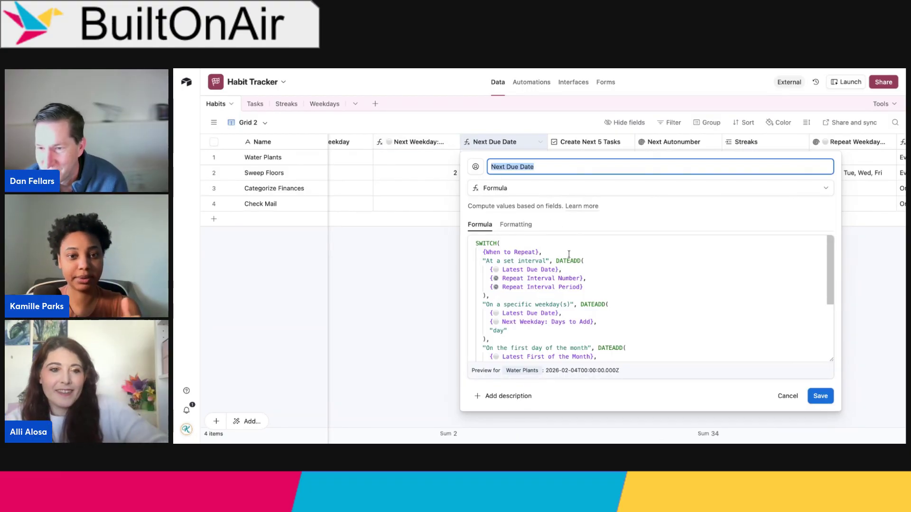
pyautogui.scroll(-1, 569, 255)
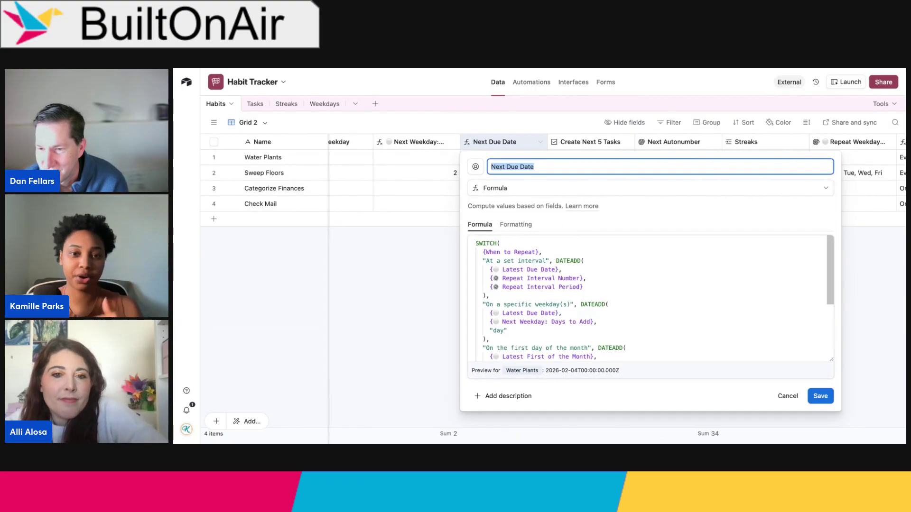
pyautogui.scroll(-3, 569, 255)
pyautogui.scroll(2, 569, 255)
# Step: Examine the "On a specific weekday(s)" case with its Days to Add and "day" arguments, and close the Next Due Date formula without saving
pyautogui.moveTo(569, 266); pyautogui.dragTo(489, 257)
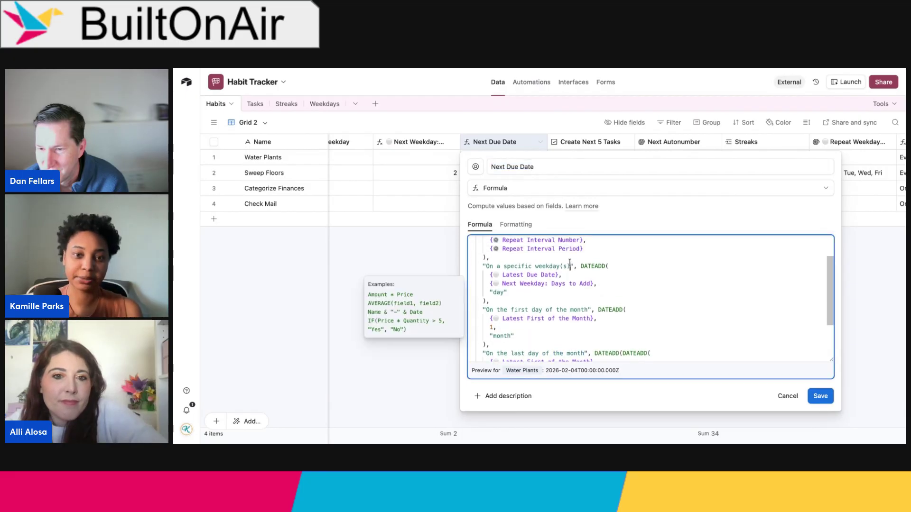
pyautogui.moveTo(597, 284); pyautogui.dragTo(489, 284)
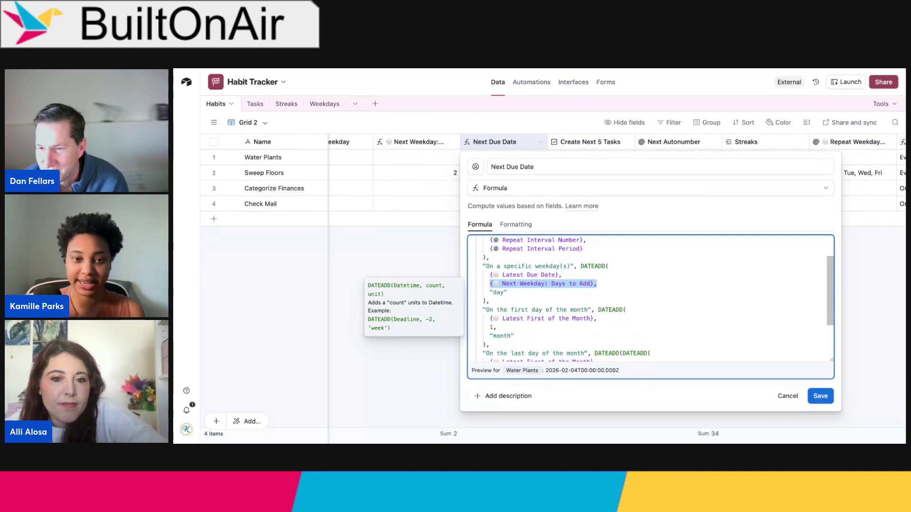
pyautogui.moveTo(507, 293); pyautogui.dragTo(490, 293)
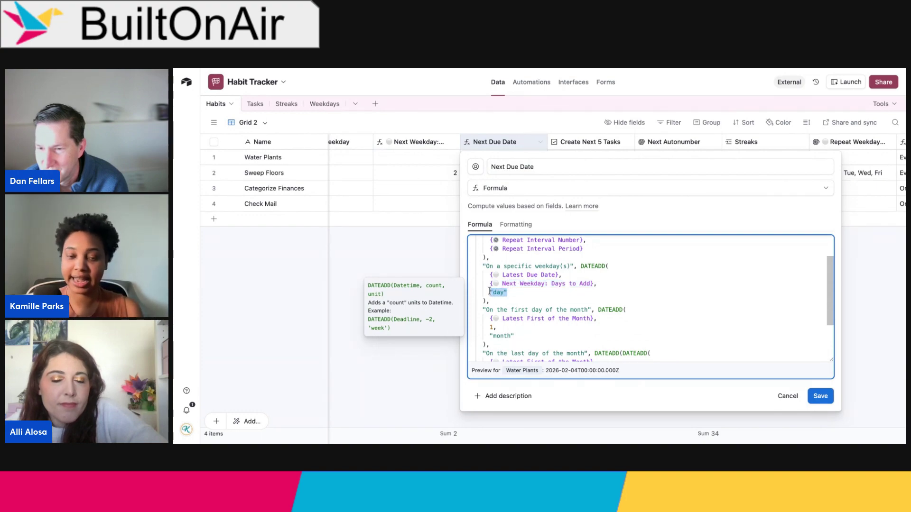
pyautogui.scroll(-3, 621, 307)
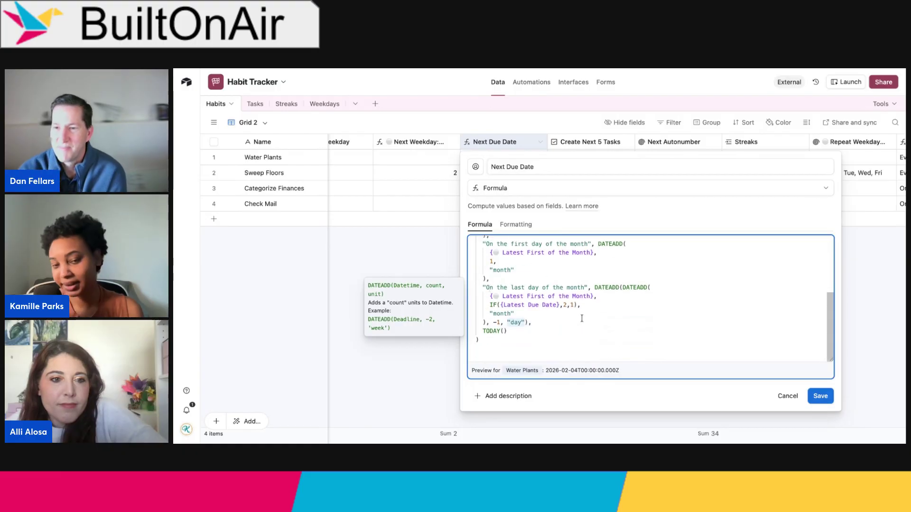
pyautogui.click(786, 397)
pyautogui.click(787, 398)
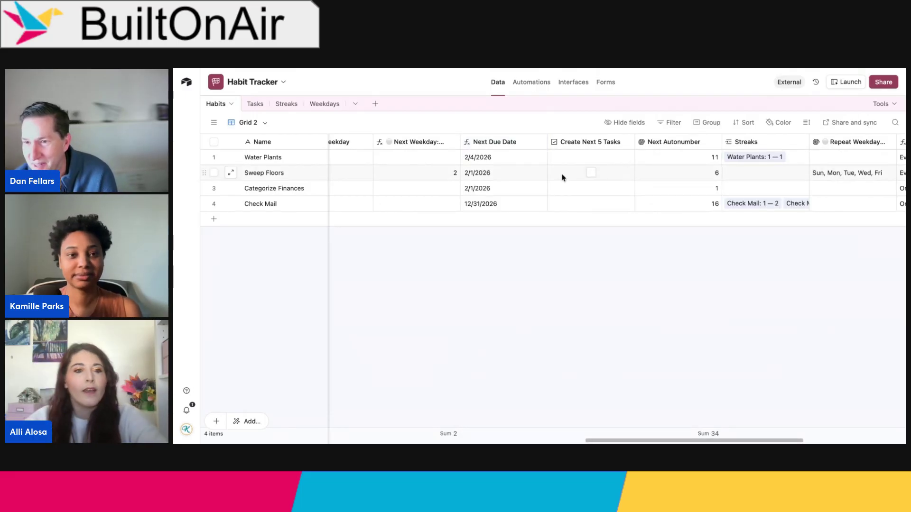
# Step: View the Next Weekday: Days to Add formula briefly, and reopen the Next Weekday formula to look through it
pyautogui.hscroll(-4, 558, 178)
pyautogui.doubleClick(517, 142)
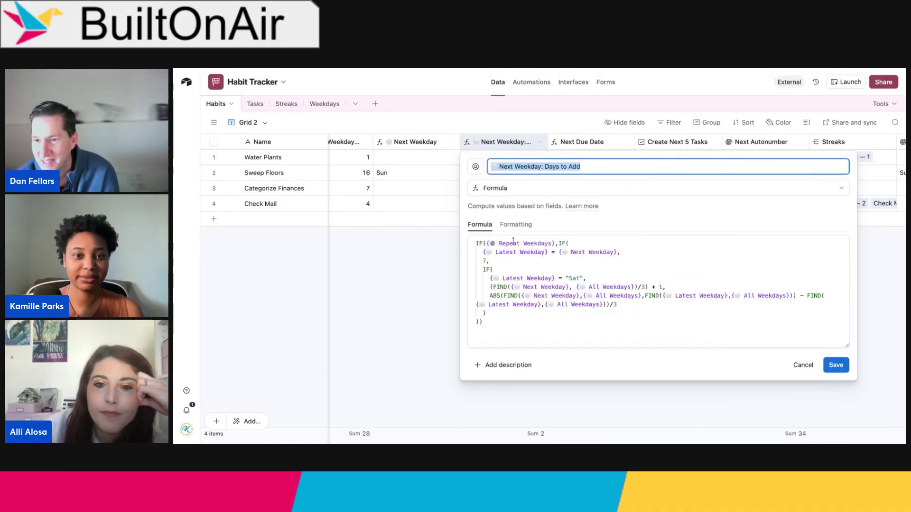
pyautogui.click(394, 143)
pyautogui.doubleClick(395, 143)
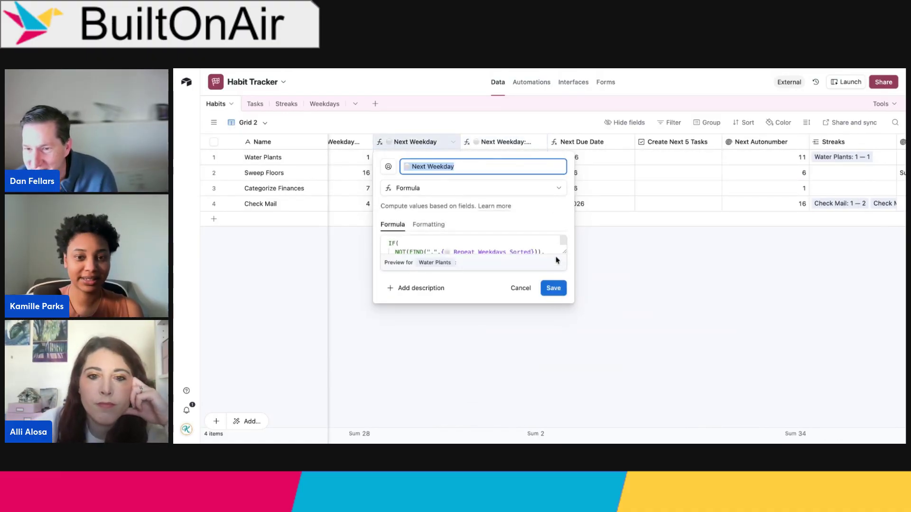
pyautogui.scroll(-2, 675, 317)
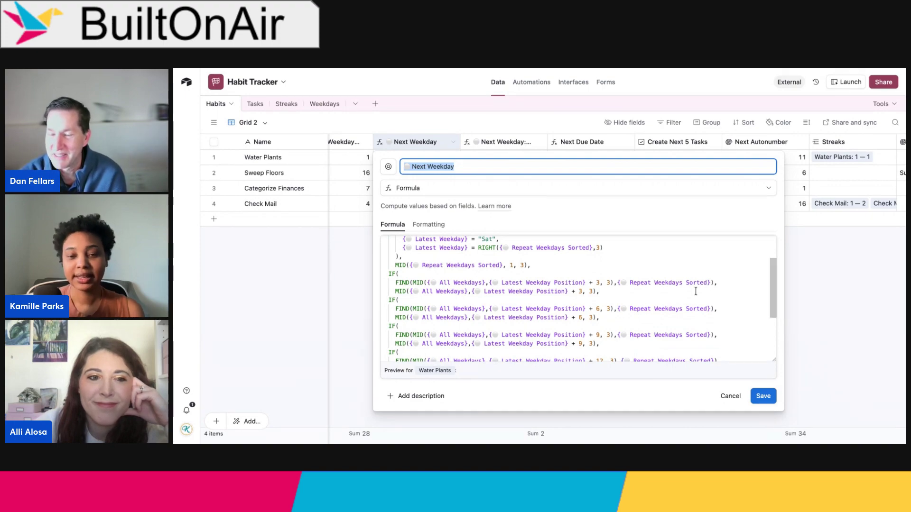
pyautogui.scroll(2, 691, 292)
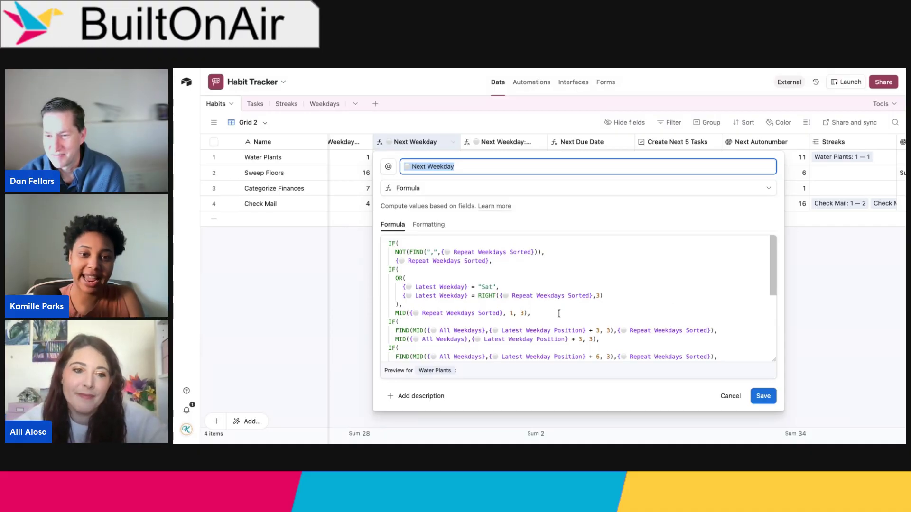
# Step: Highlight the Next Weekday formula's opening conditions, from the comma check through the OR block and the first MID result
pyautogui.moveTo(559, 314); pyautogui.dragTo(374, 220)
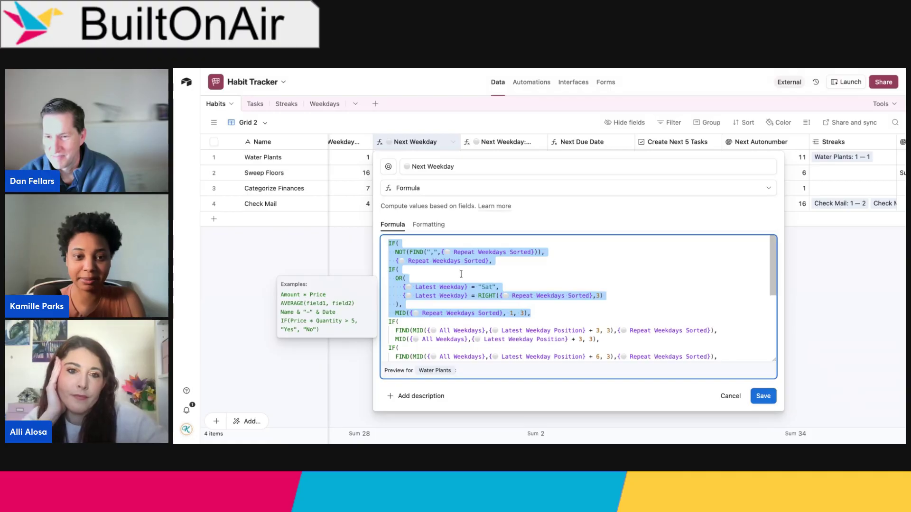
pyautogui.scroll(-3, 460, 275)
pyautogui.scroll(5, 461, 274)
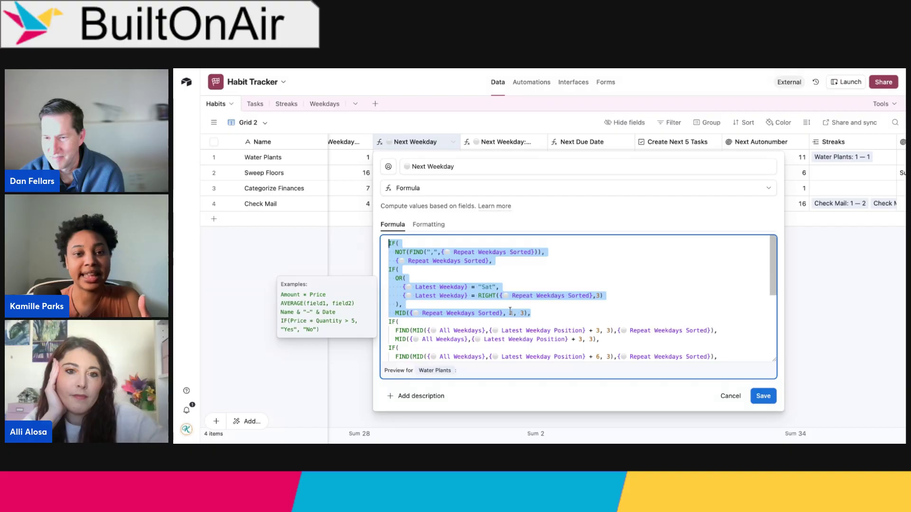
pyautogui.click(567, 310)
pyautogui.moveTo(403, 304); pyautogui.dragTo(359, 276)
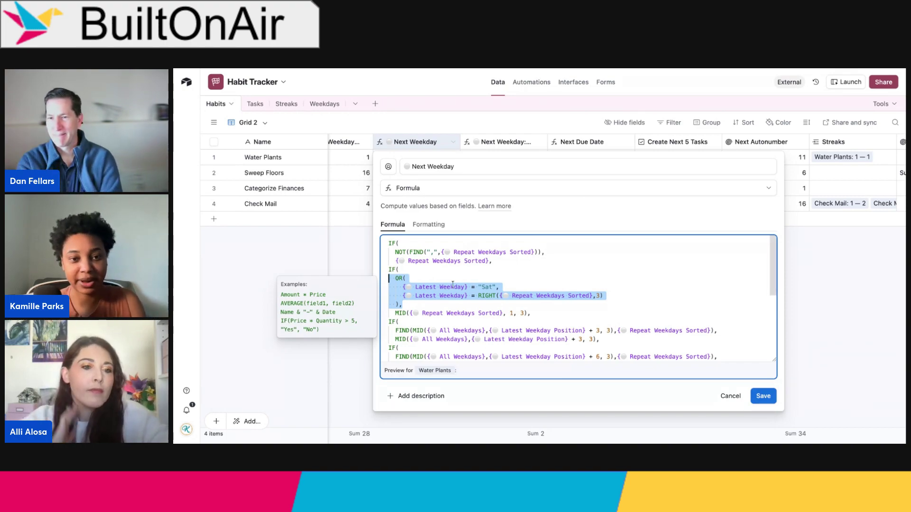
pyautogui.moveTo(412, 313); pyautogui.dragTo(366, 231)
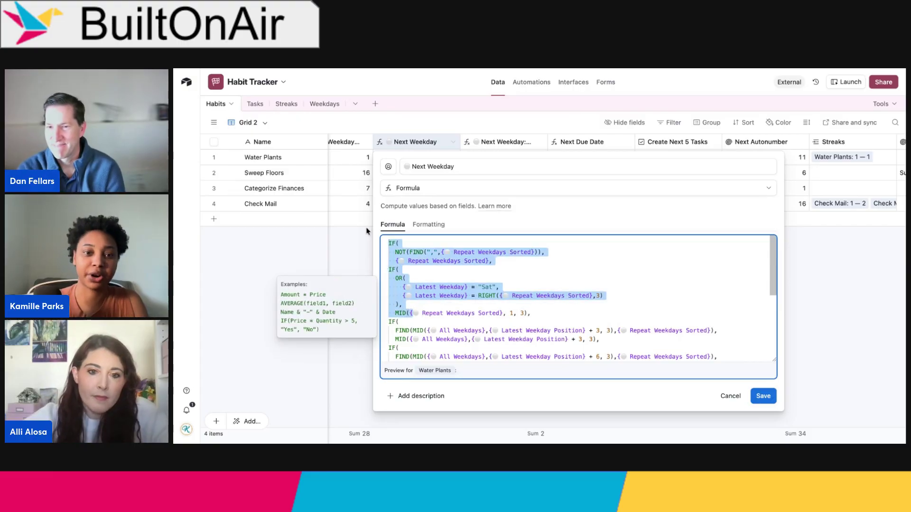
# Step: Look through the remaining nested IF blocks down to the end of the Next Weekday formula
pyautogui.scroll(-2, 525, 309)
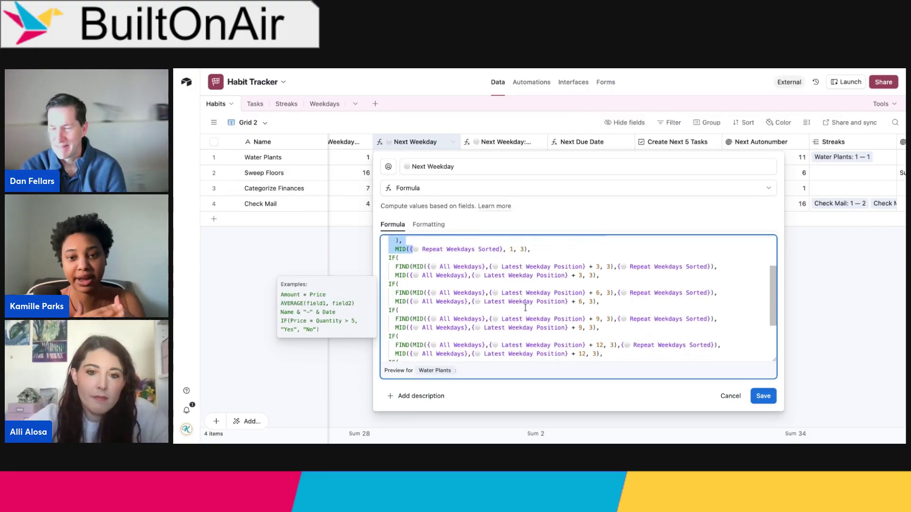
pyautogui.scroll(-3, 578, 298)
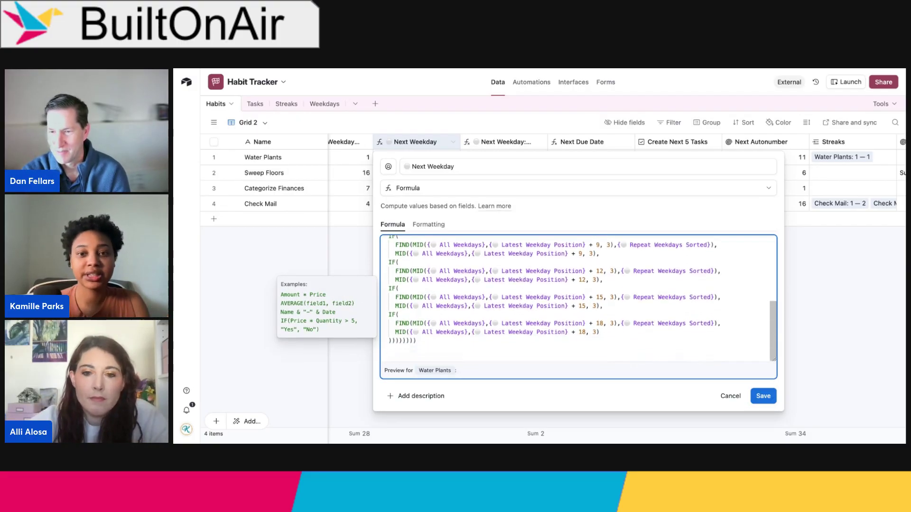
pyautogui.scroll(3, 578, 297)
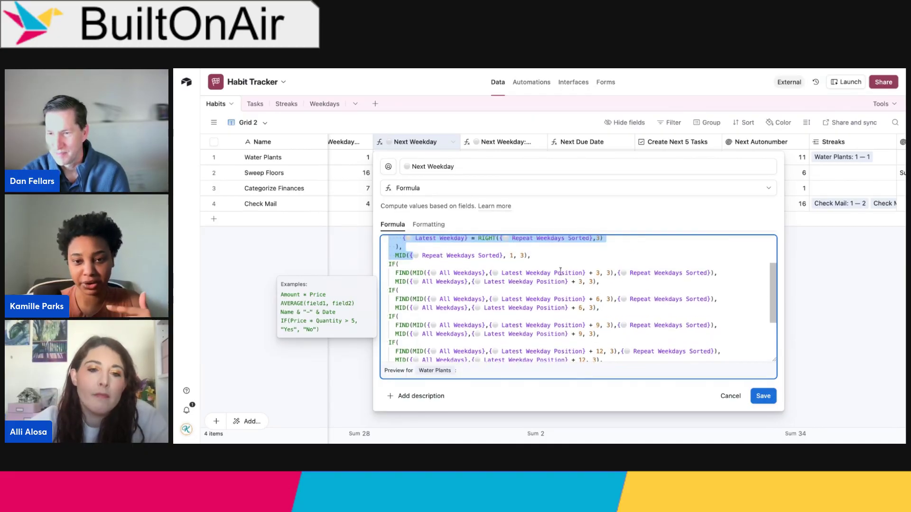
pyautogui.scroll(-1, 578, 273)
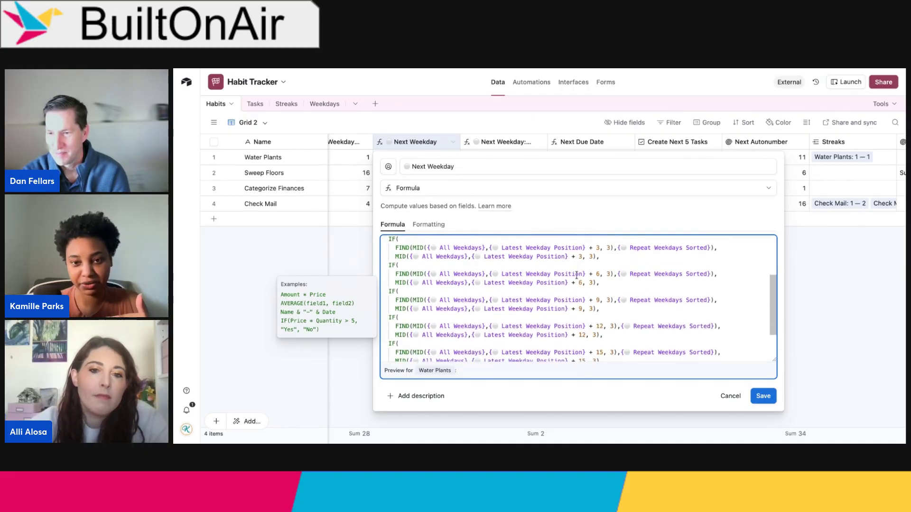
# Step: Step through the +3, +6, +9, +12 and +15 offsets in the Next Weekday formula, close it and return to the Latest Weekday columns
pyautogui.click(598, 247)
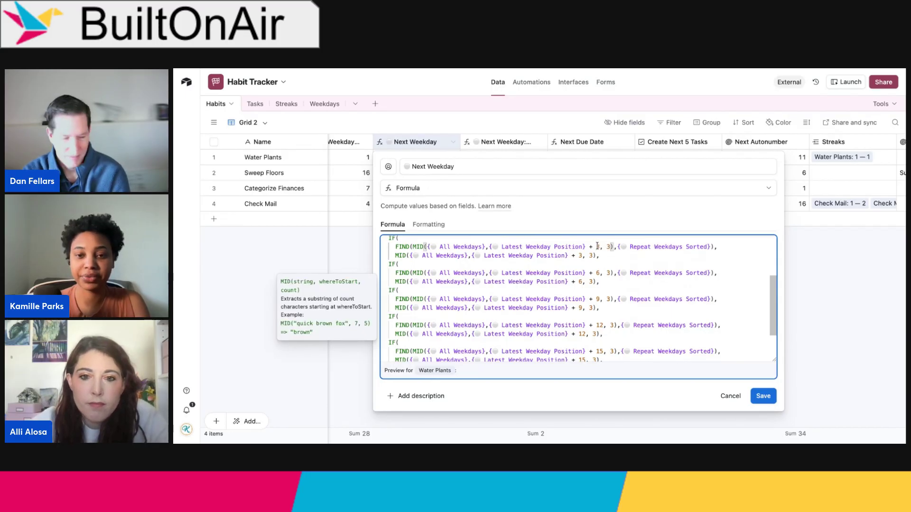
pyautogui.click(595, 273)
pyautogui.click(595, 298)
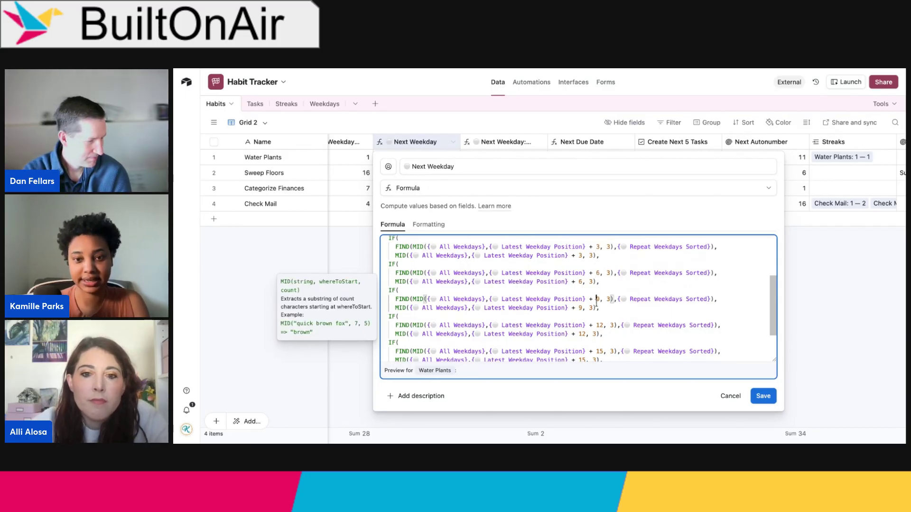
pyautogui.click(596, 334)
pyautogui.click(596, 348)
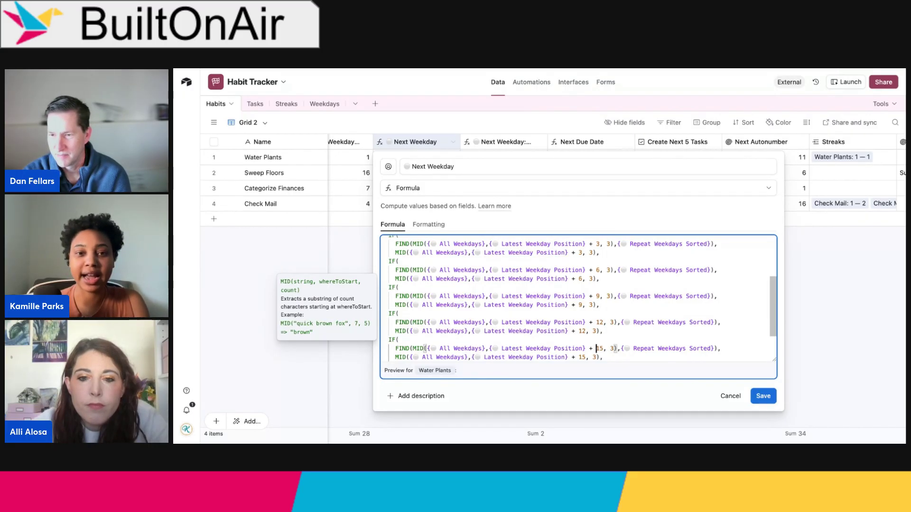
pyautogui.click(615, 348)
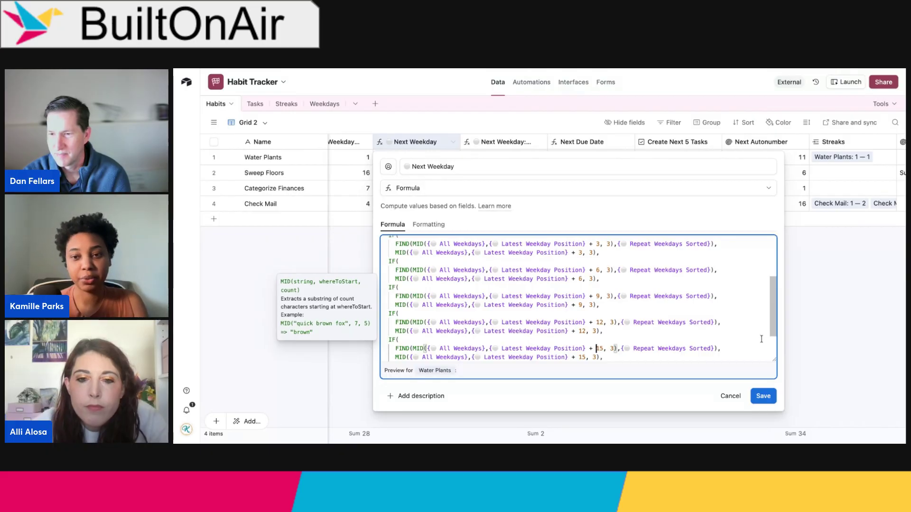
pyautogui.click(814, 283)
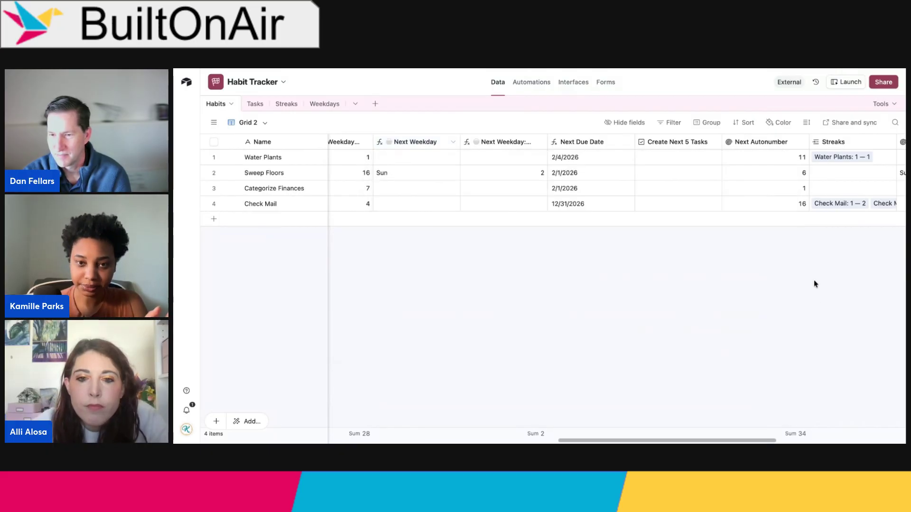
pyautogui.hscroll(-10, 525, 176)
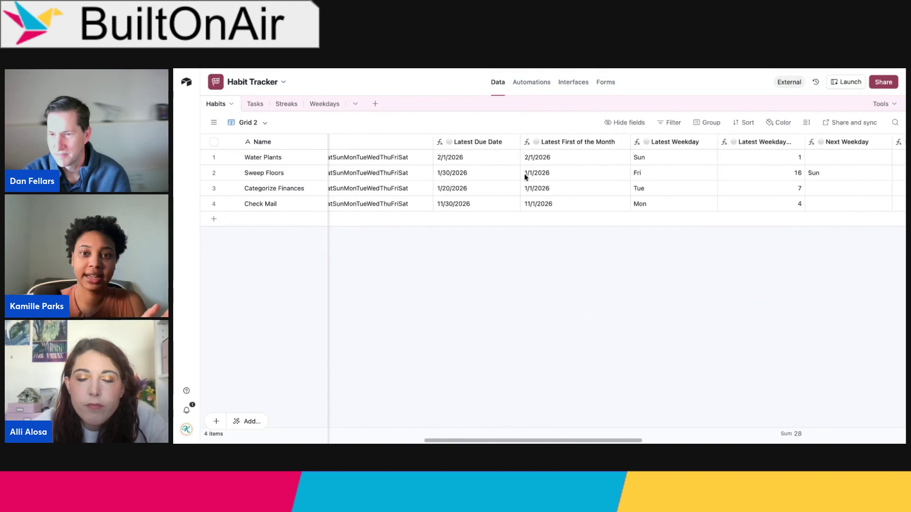
# Step: Highlight the Latest Weekday column and the All Weekdays string for Water Plants, and look across to the Next Weekday columns
pyautogui.hscroll(-3, 525, 175)
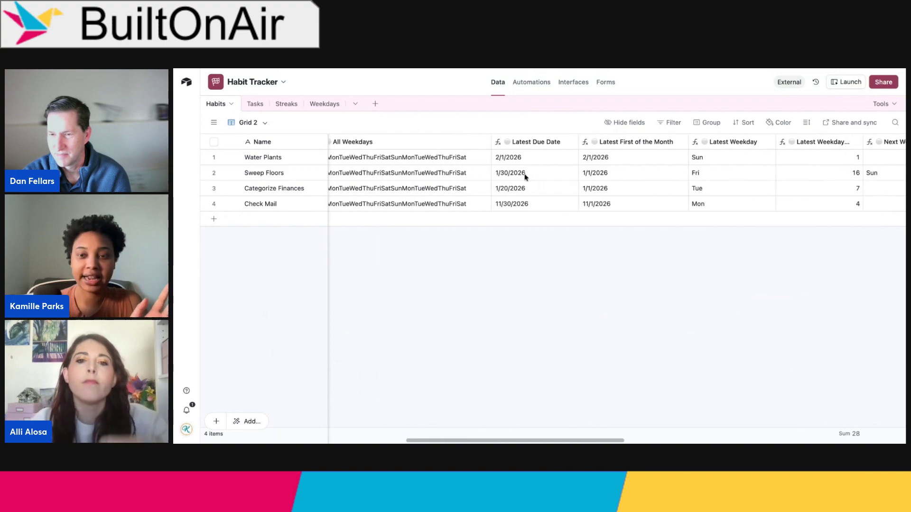
pyautogui.click(717, 146)
pyautogui.hscroll(-3, 719, 175)
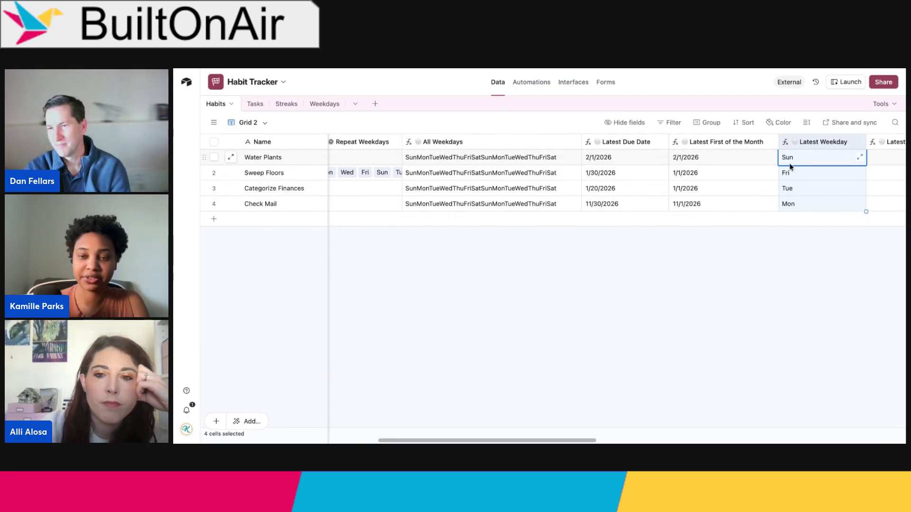
pyautogui.click(553, 154)
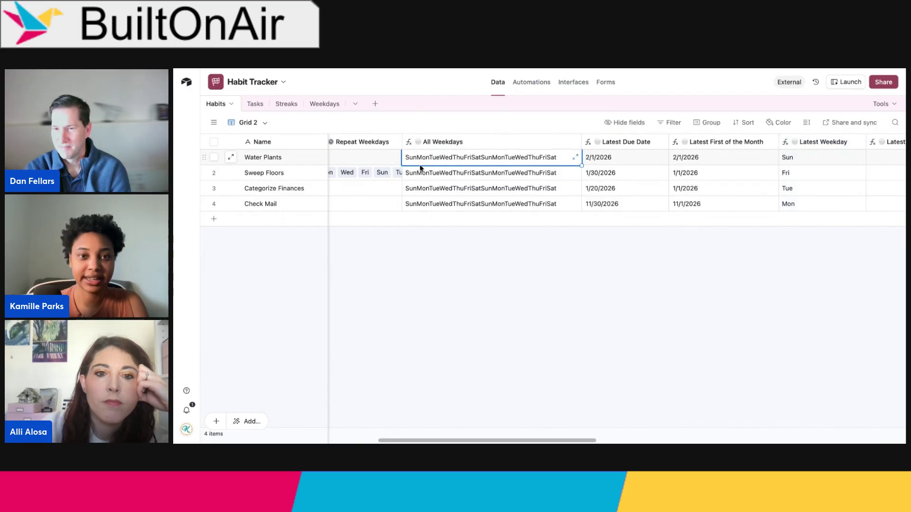
pyautogui.hscroll(3, 420, 167)
pyautogui.hscroll(8, 420, 167)
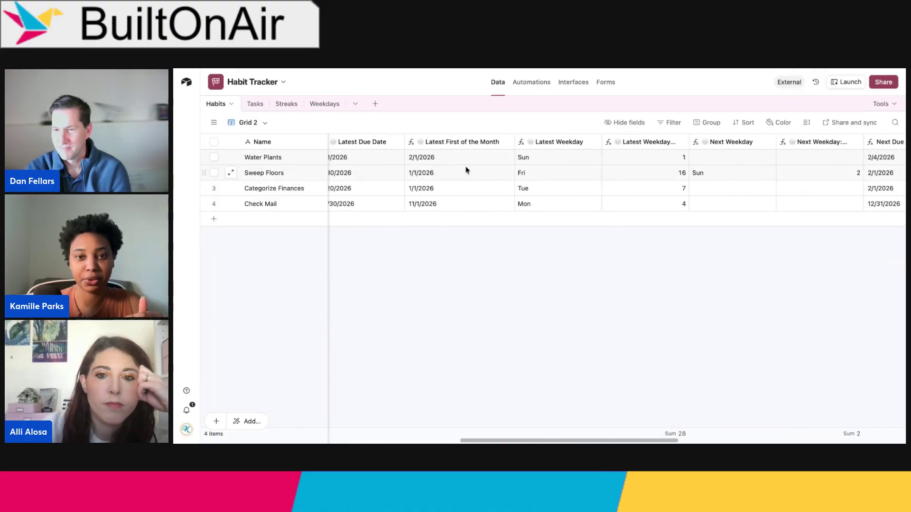
# Step: Inspect the Repeat Weekdays selection for Sweep Floors and the All Weekdays string in the same row
pyautogui.hscroll(-11, 465, 169)
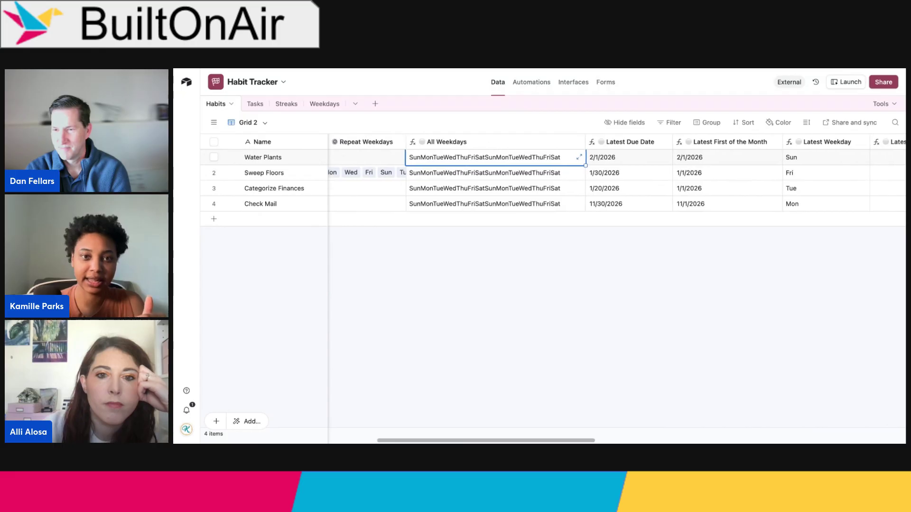
pyautogui.hscroll(-2, 382, 180)
pyautogui.click(381, 176)
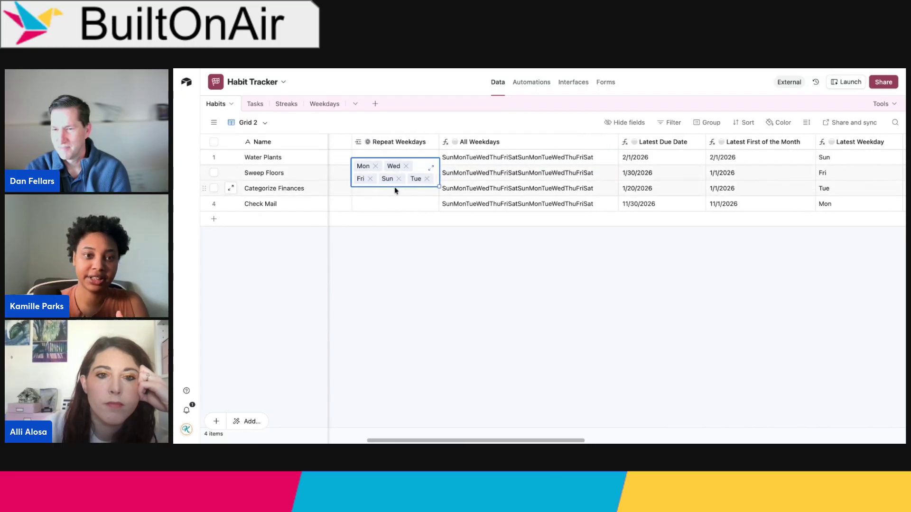
pyautogui.click(474, 174)
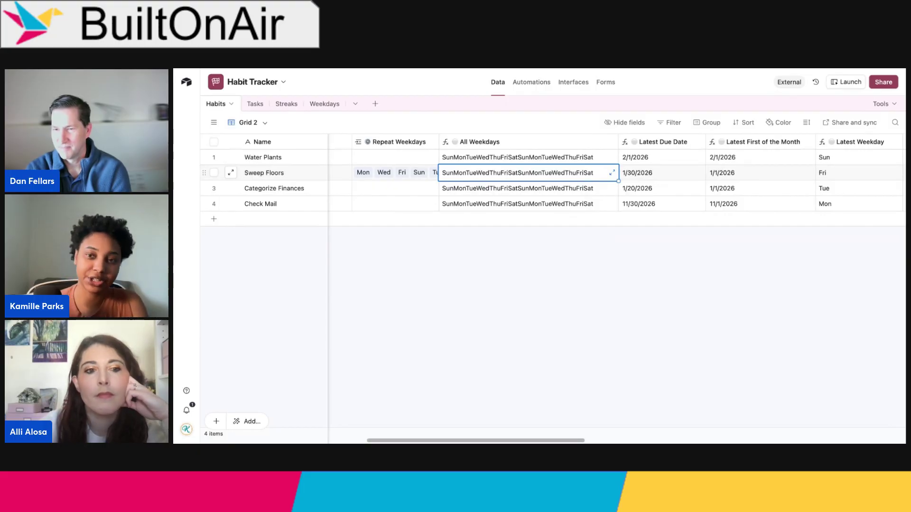
# Step: Reopen the Next Weekday formula, enlarge its editor and examine the nested IF blocks with the position offsets
pyautogui.hscroll(10, 617, 285)
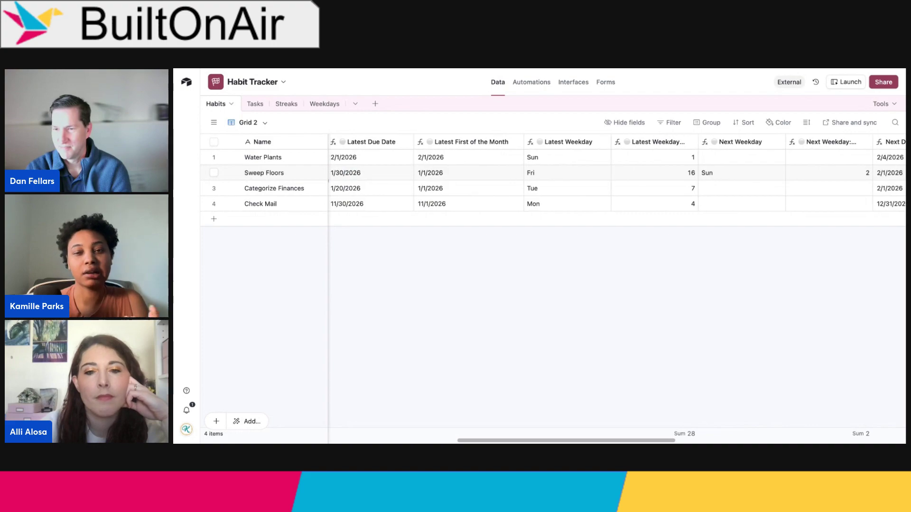
pyautogui.hscroll(1, 726, 142)
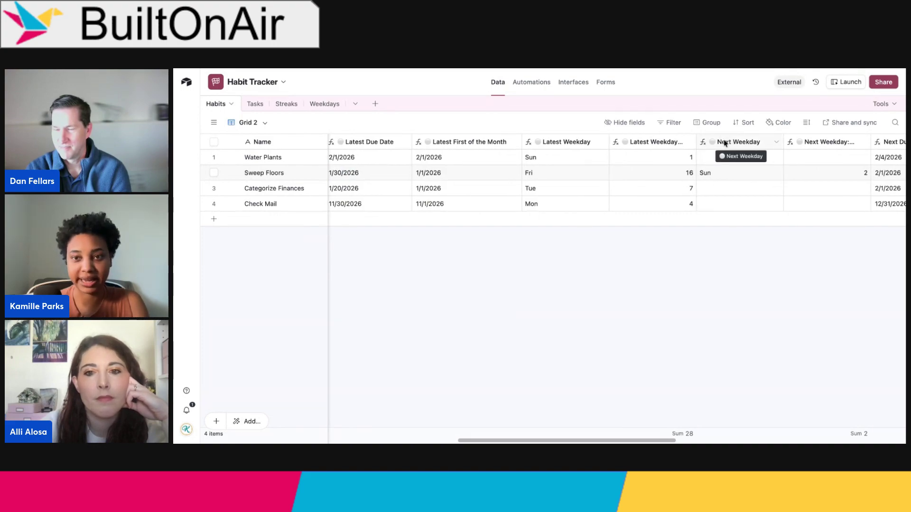
pyautogui.doubleClick(725, 144)
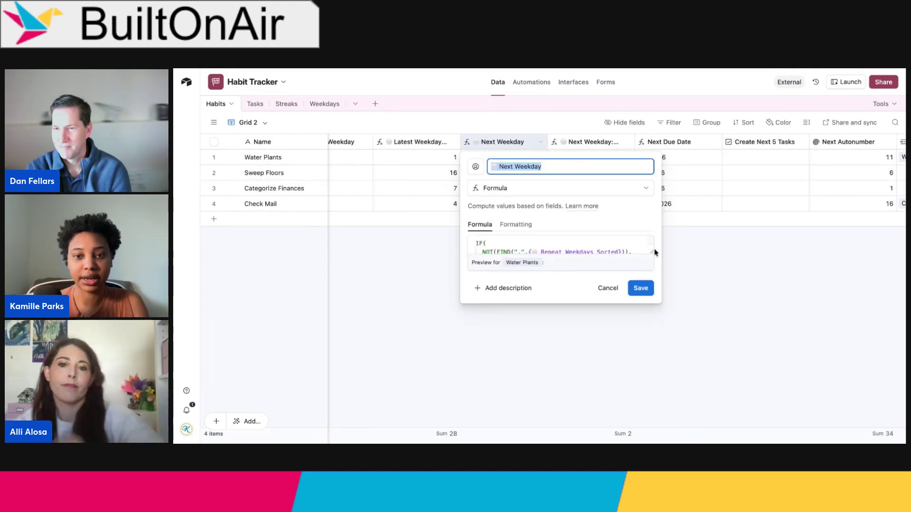
pyautogui.moveTo(655, 253); pyautogui.dragTo(815, 360)
pyautogui.scroll(-3, 689, 321)
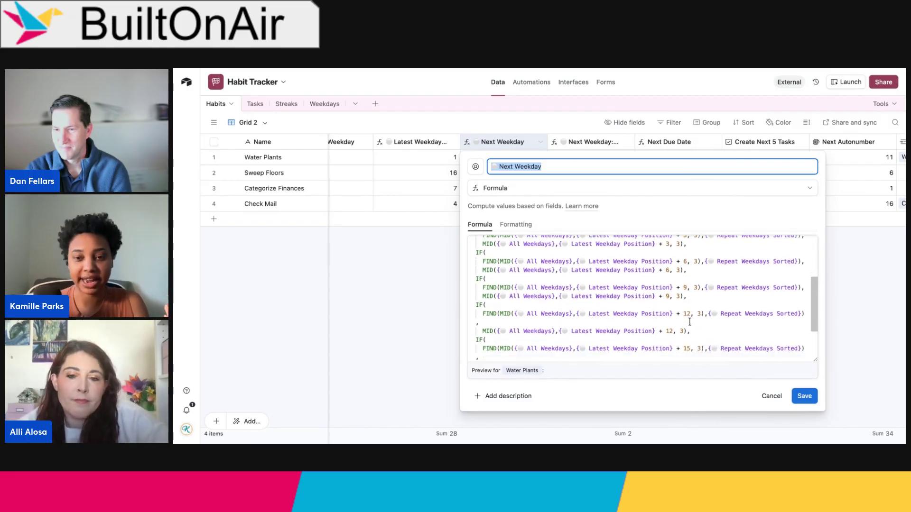
pyautogui.scroll(-1, 689, 321)
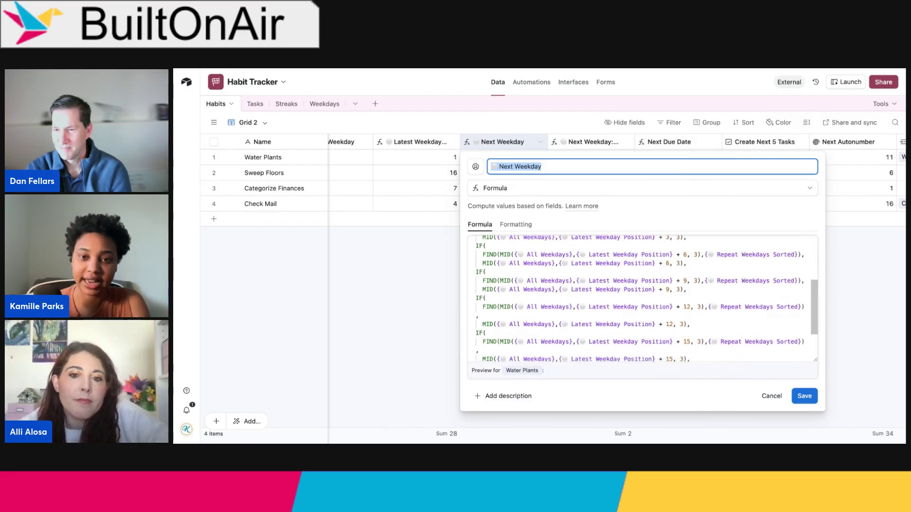
pyautogui.scroll(3, 640, 297)
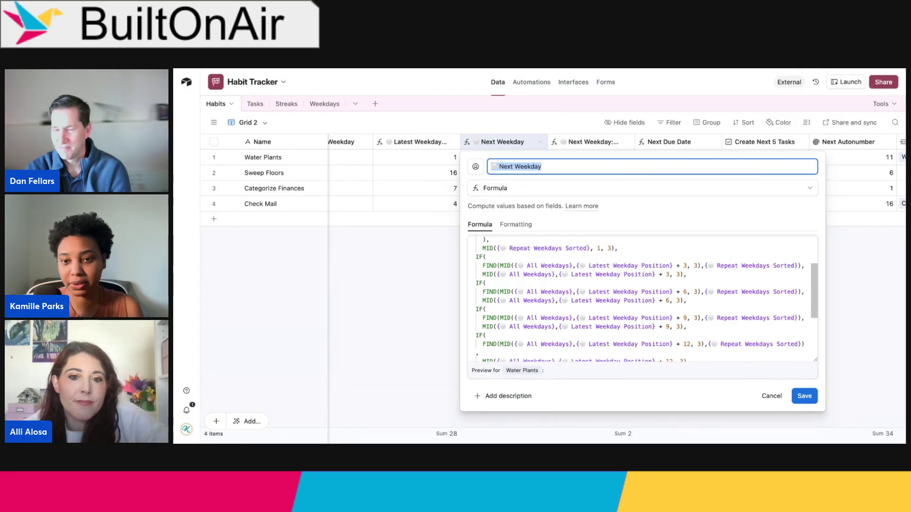
pyautogui.scroll(-1, 647, 299)
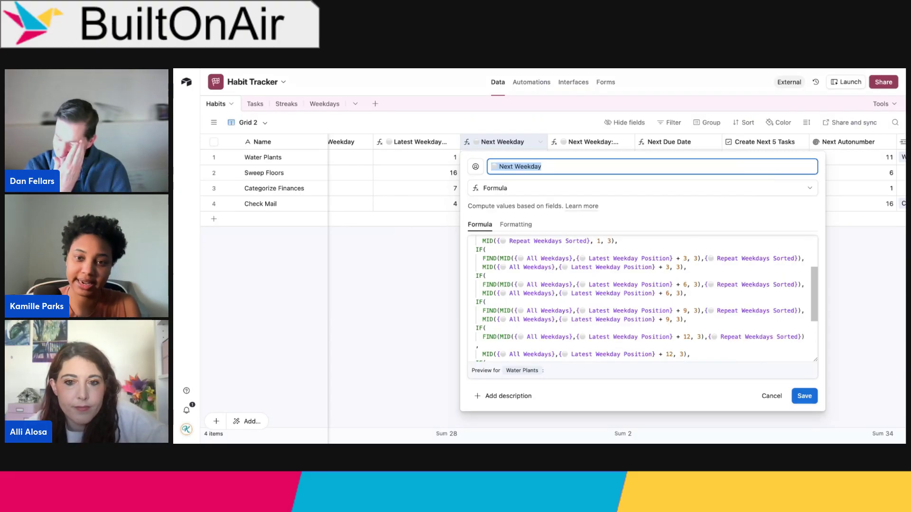
# Step: Highlight the "3, 3" arguments in the first offset check and "Sat" in the OR condition, and close the Next Weekday formula
pyautogui.scroll(1, 640, 299)
pyautogui.moveTo(683, 271); pyautogui.dragTo(697, 270)
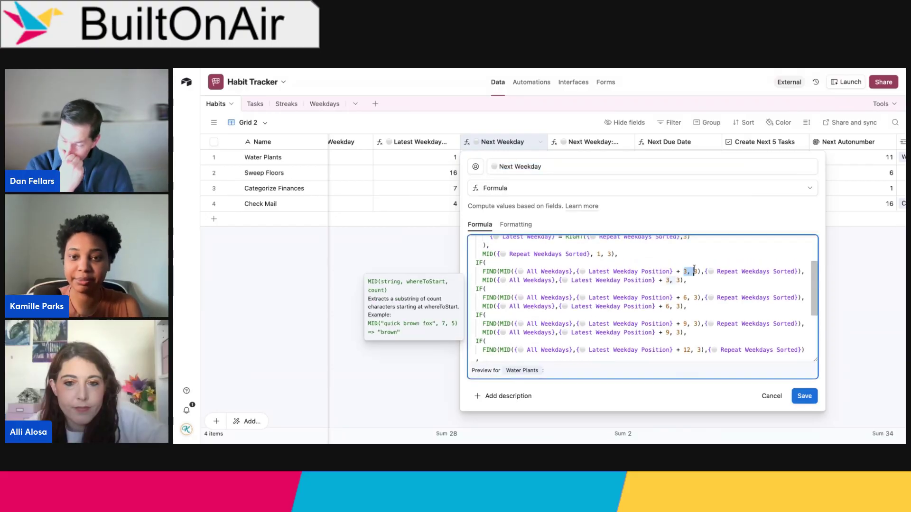
pyautogui.scroll(3, 696, 269)
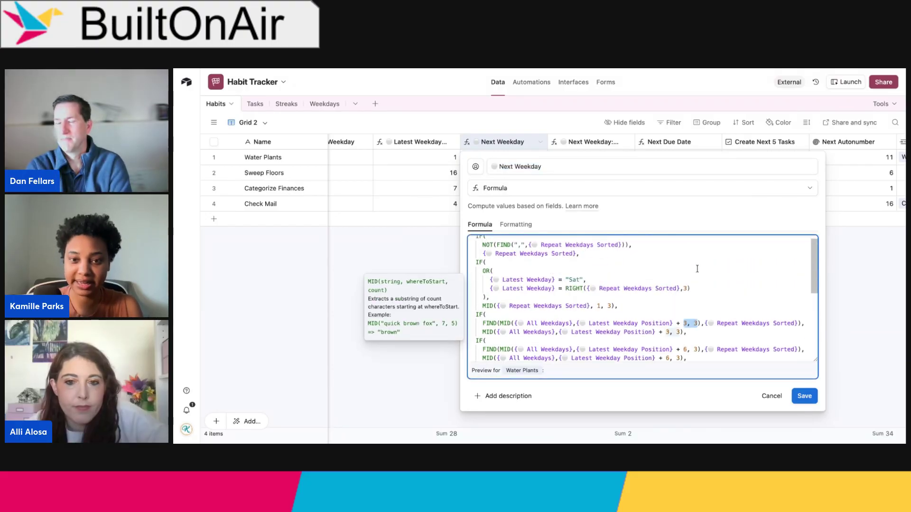
pyautogui.doubleClick(574, 287)
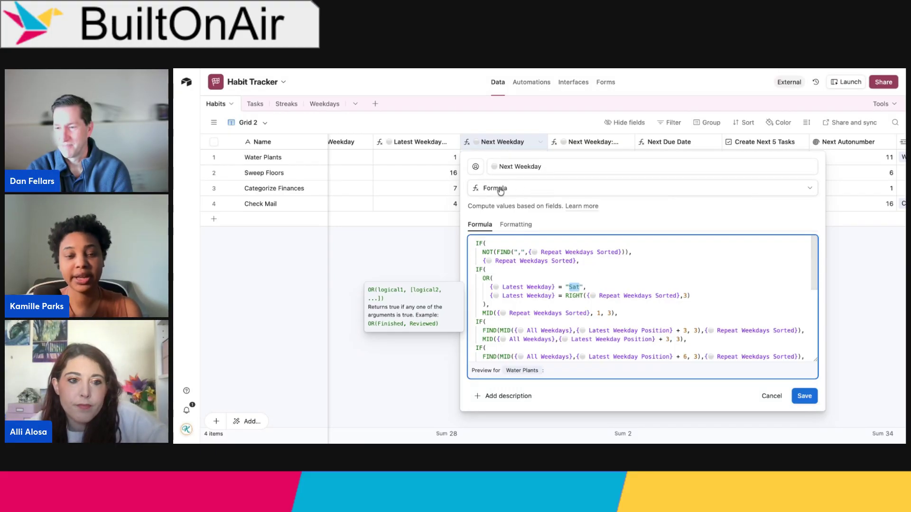
pyautogui.click(384, 259)
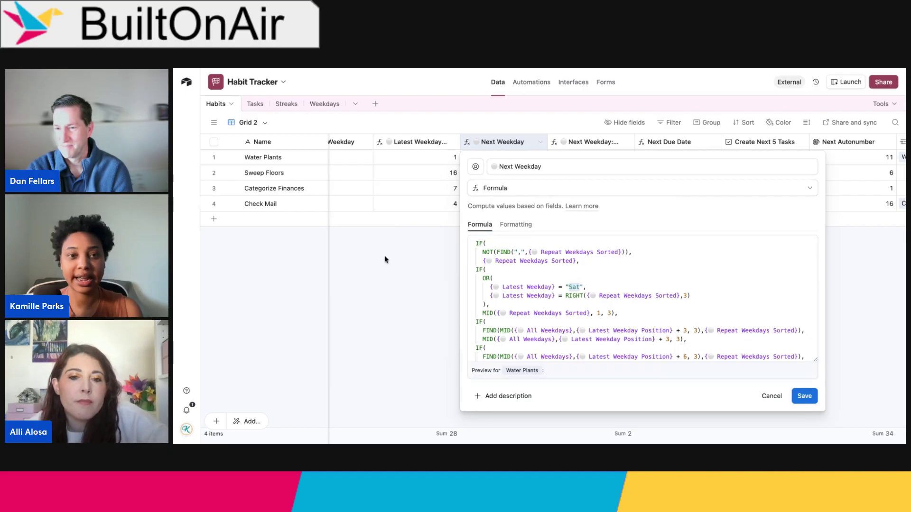
pyautogui.click(385, 260)
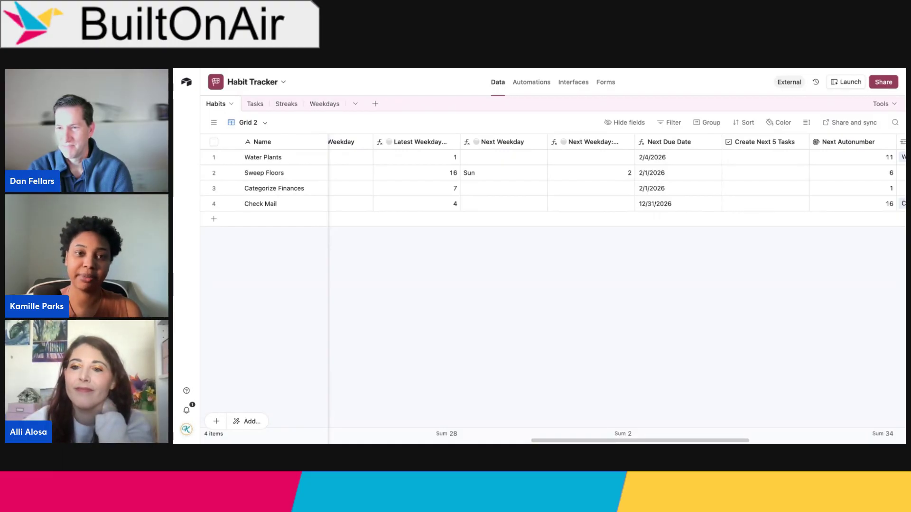
# Step: Return to the When to Repeat column, highlight it and select the Categorize Finances option
pyautogui.hscroll(-10, 589, 143)
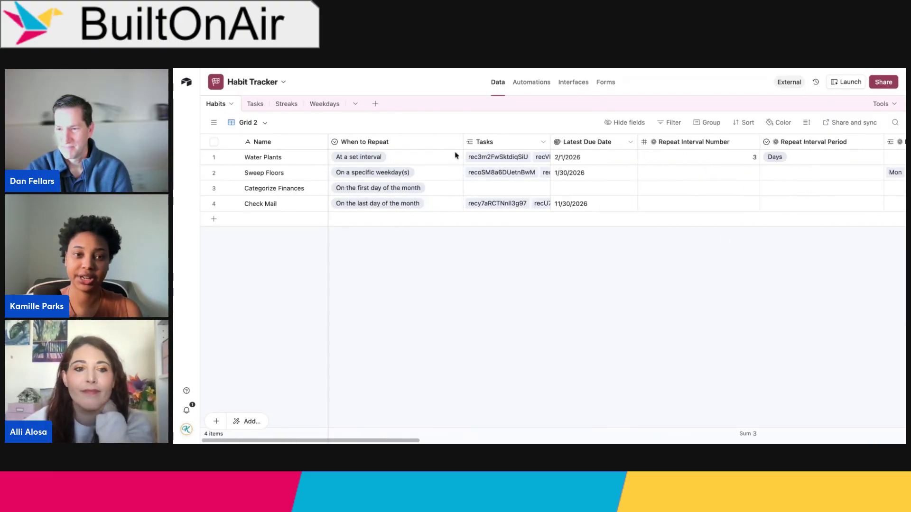
pyautogui.click(381, 142)
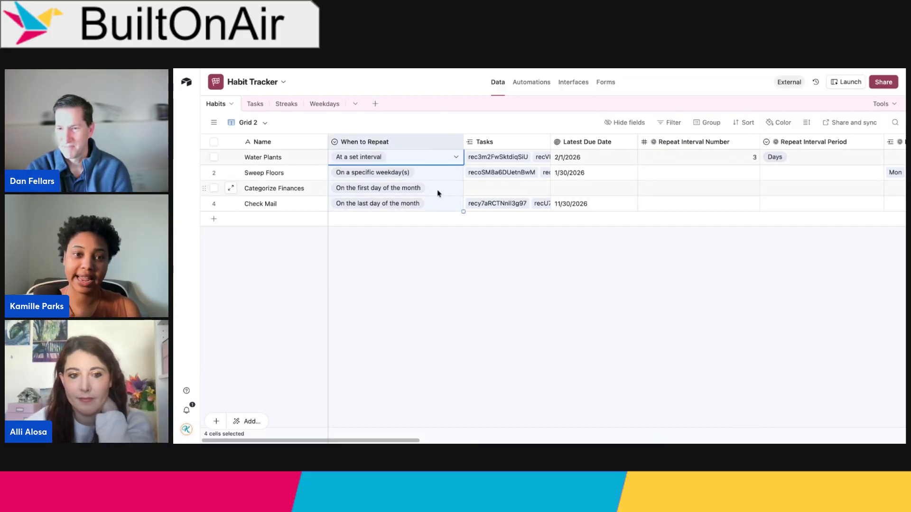
pyautogui.click(402, 192)
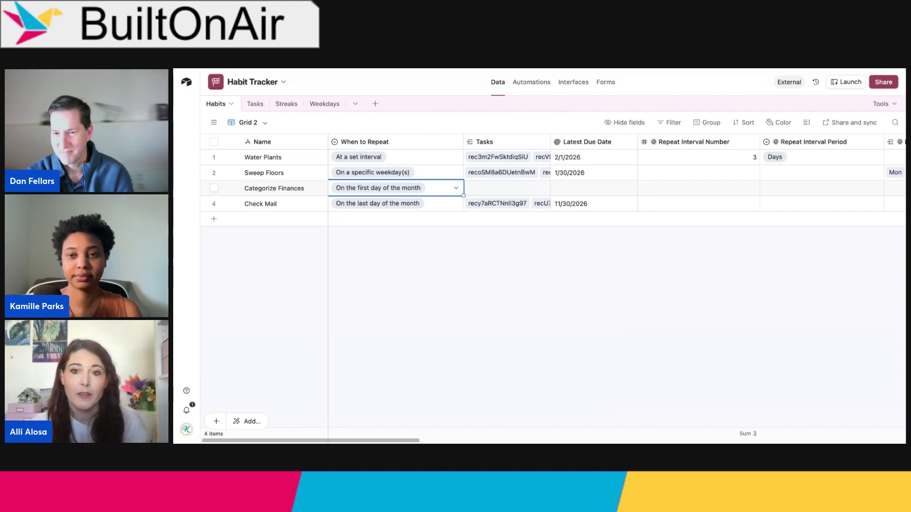
# Step: View the Latest Weekday Position formula, look through the Next Weekday formula to its end and close it
pyautogui.hscroll(10, 546, 190)
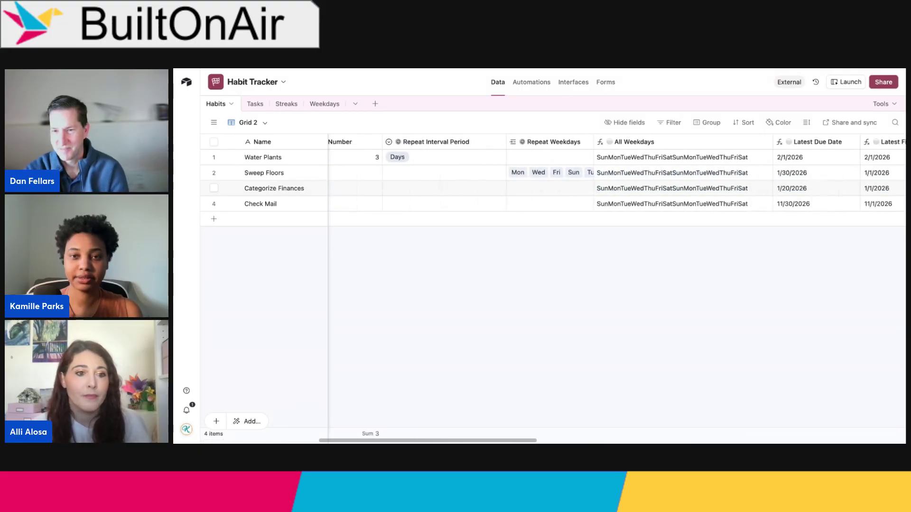
pyautogui.hscroll(10, 545, 190)
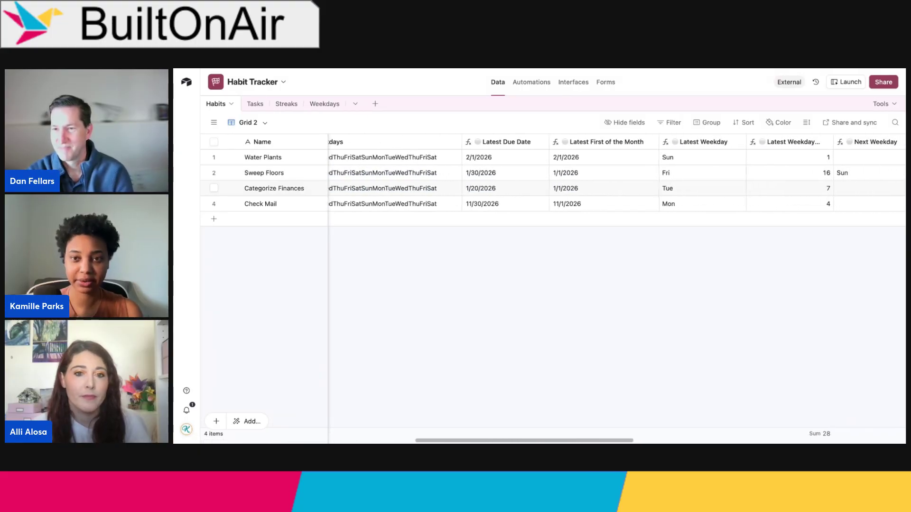
pyautogui.hscroll(2, 536, 142)
pyautogui.doubleClick(536, 141)
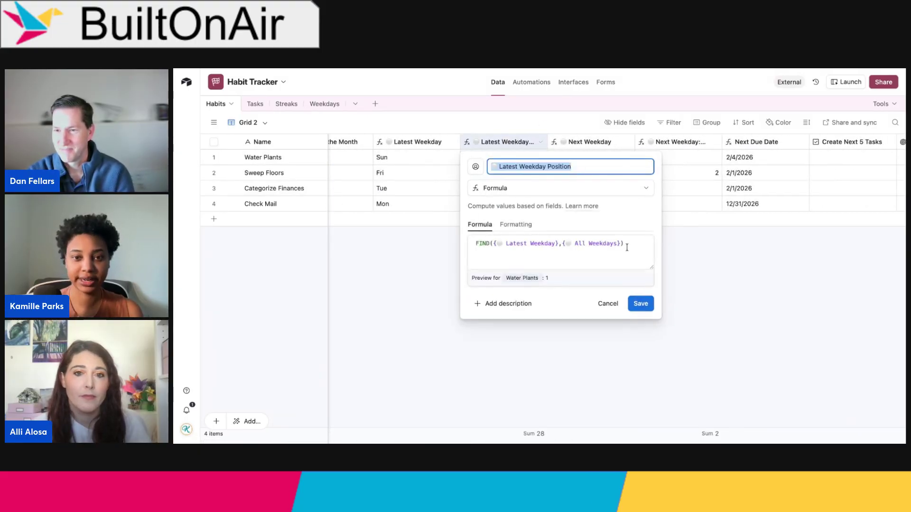
pyautogui.doubleClick(587, 141)
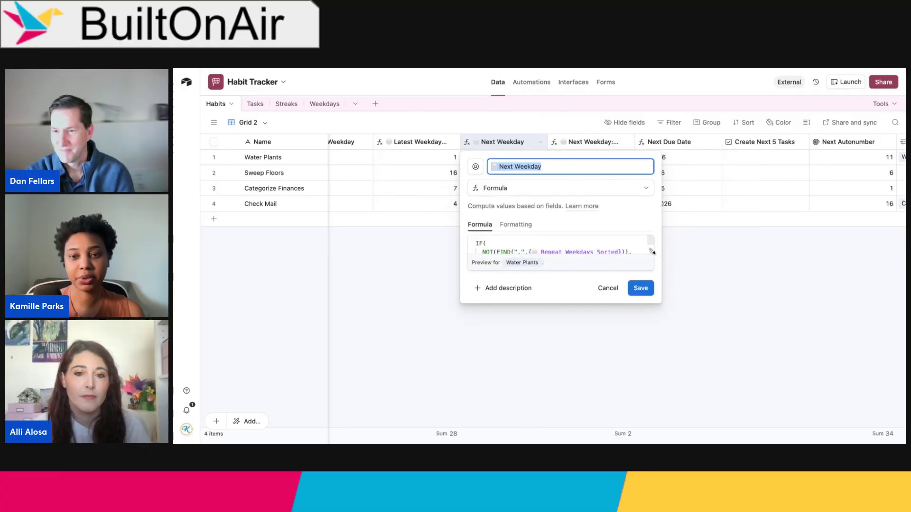
pyautogui.scroll(-10, 680, 326)
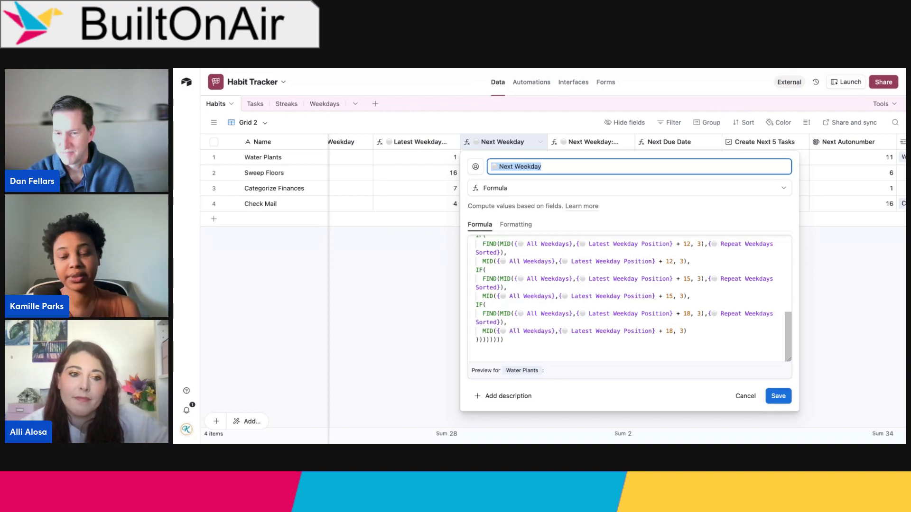
pyautogui.click(884, 268)
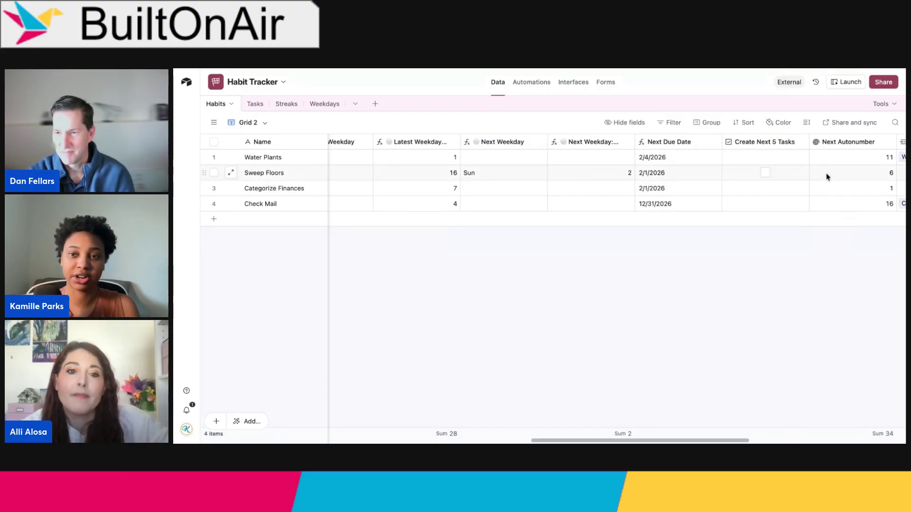
# Step: Review the Repeat Interval Number for Water Plants and Repeat Weekdays for Sweep Floors, and return to the Latest Weekday columns
pyautogui.hscroll(-4, 674, 177)
pyautogui.hscroll(-1, 674, 176)
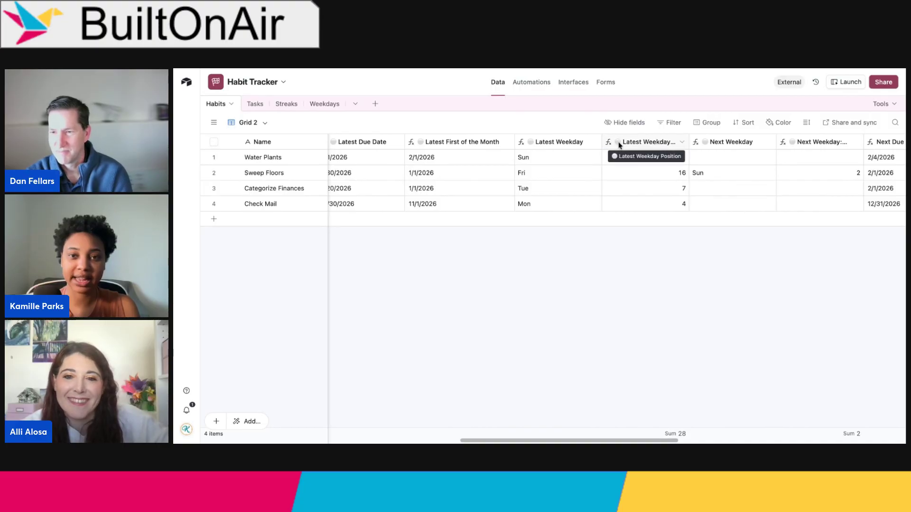
pyautogui.hscroll(-10, 619, 145)
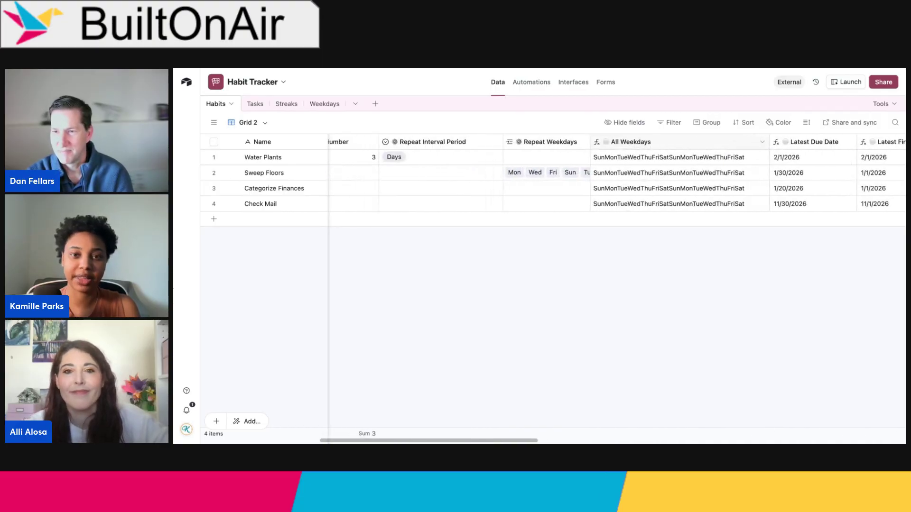
pyautogui.rightClick(619, 143)
pyautogui.click(583, 122)
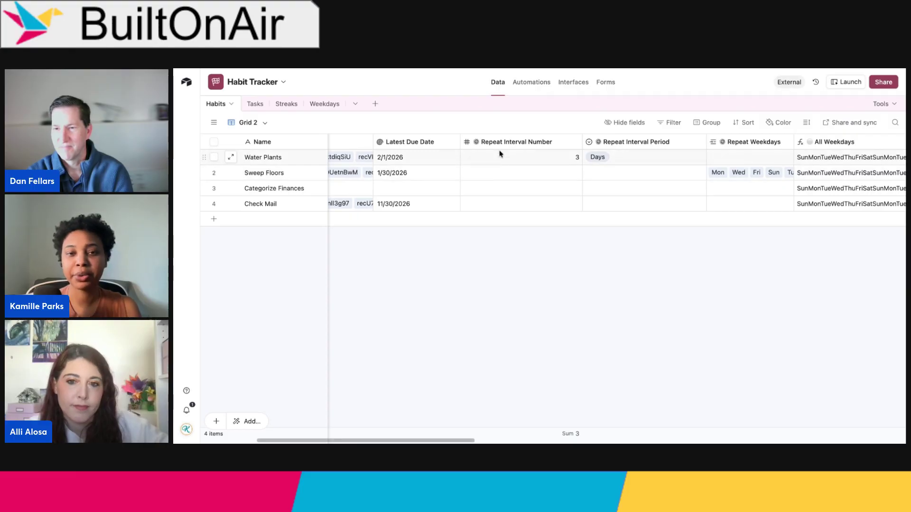
pyautogui.click(567, 159)
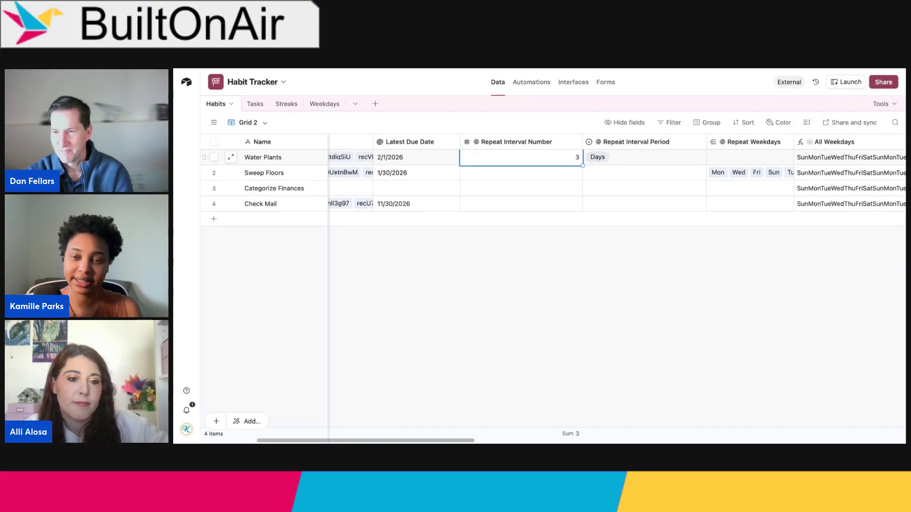
pyautogui.click(732, 172)
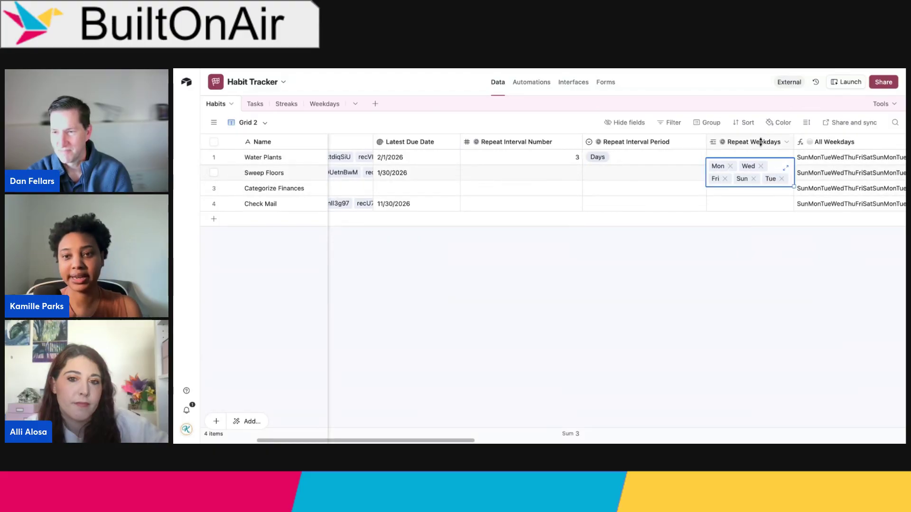
pyautogui.hscroll(8, 718, 142)
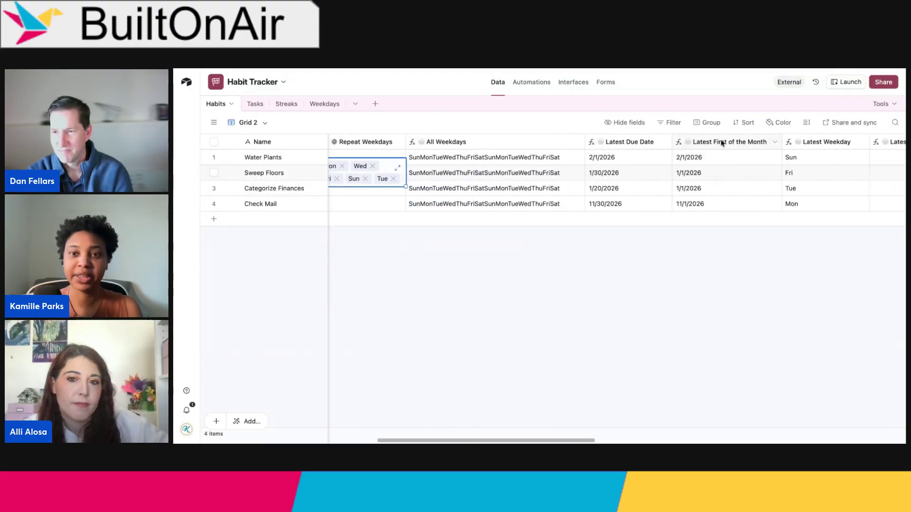
pyautogui.hscroll(5, 721, 142)
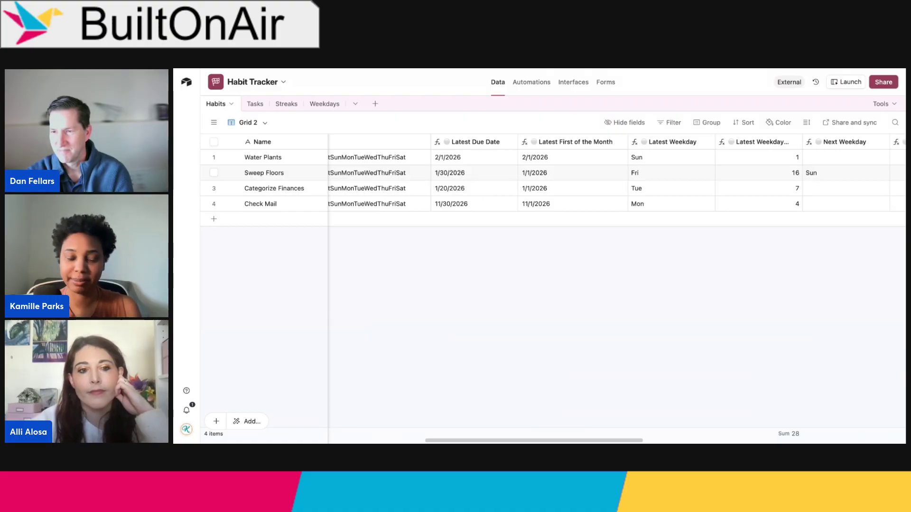
# Step: Open the Next Due Date field's formula and enlarge its editor
pyautogui.hscroll(7, 582, 165)
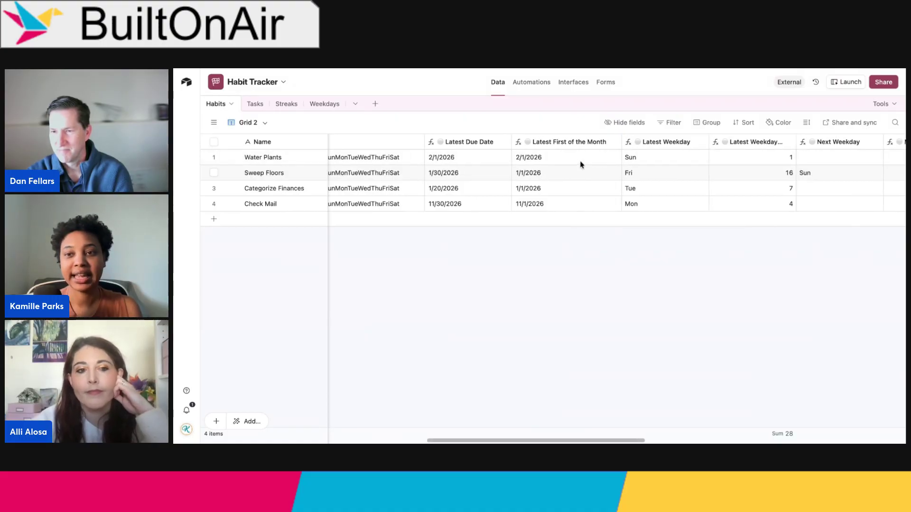
pyautogui.hscroll(3, 581, 164)
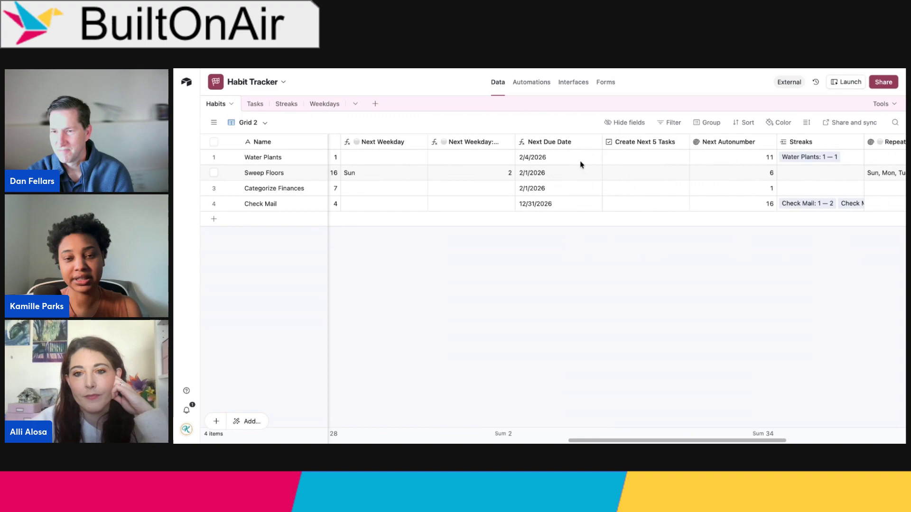
pyautogui.click(518, 142)
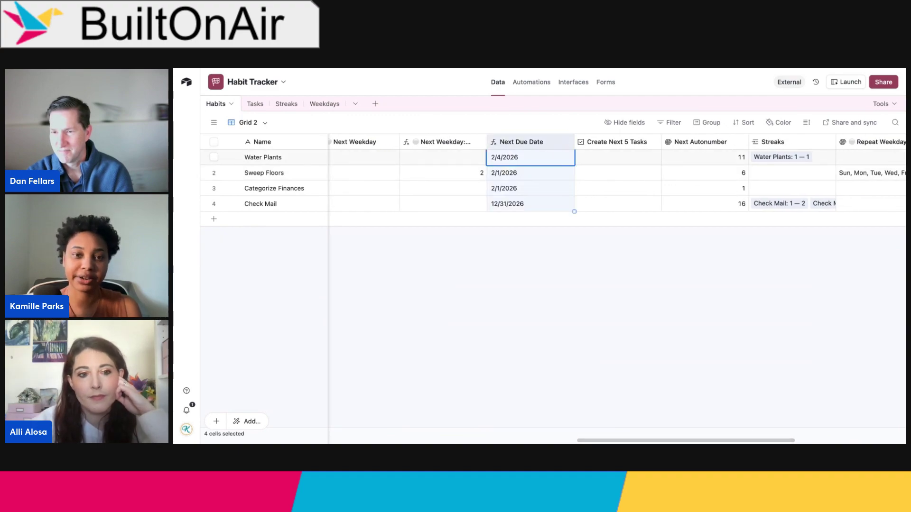
pyautogui.doubleClick(530, 142)
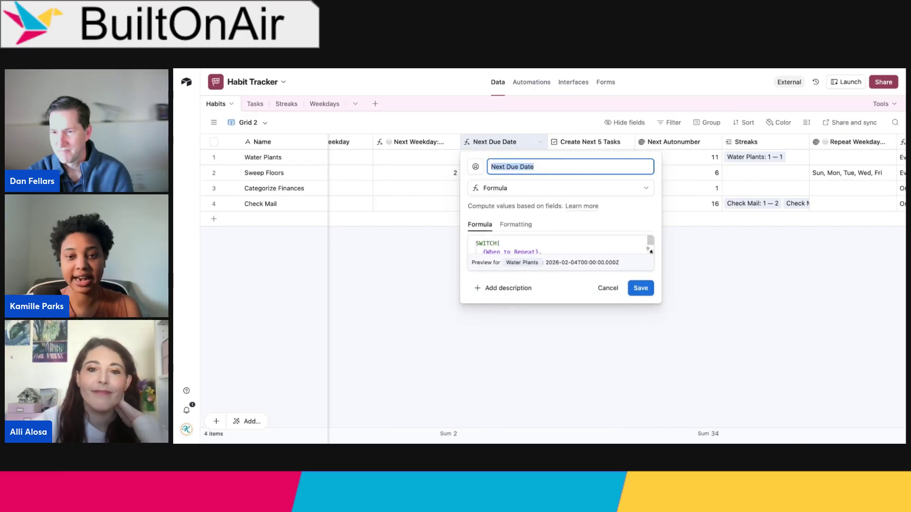
pyautogui.click(651, 251)
pyautogui.scroll(-3, 685, 299)
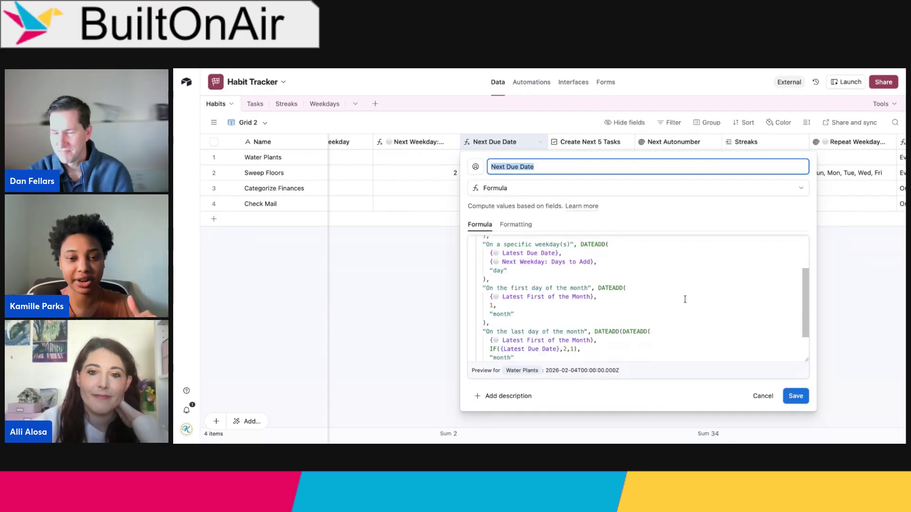
# Step: Look through the SWITCH cases of the Next Due Date formula to the end and return to its start
pyautogui.scroll(-2, 684, 299)
pyautogui.scroll(6, 684, 299)
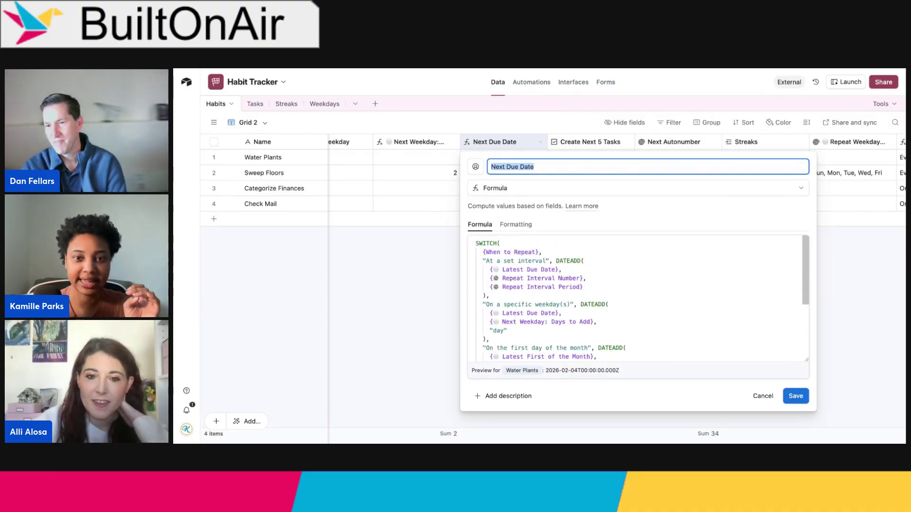
pyautogui.scroll(-5, 691, 311)
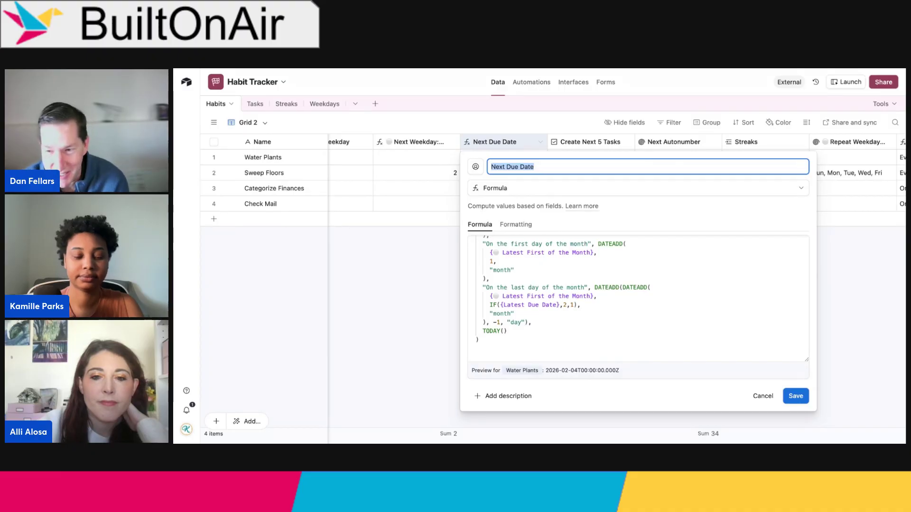
pyautogui.scroll(4, 690, 320)
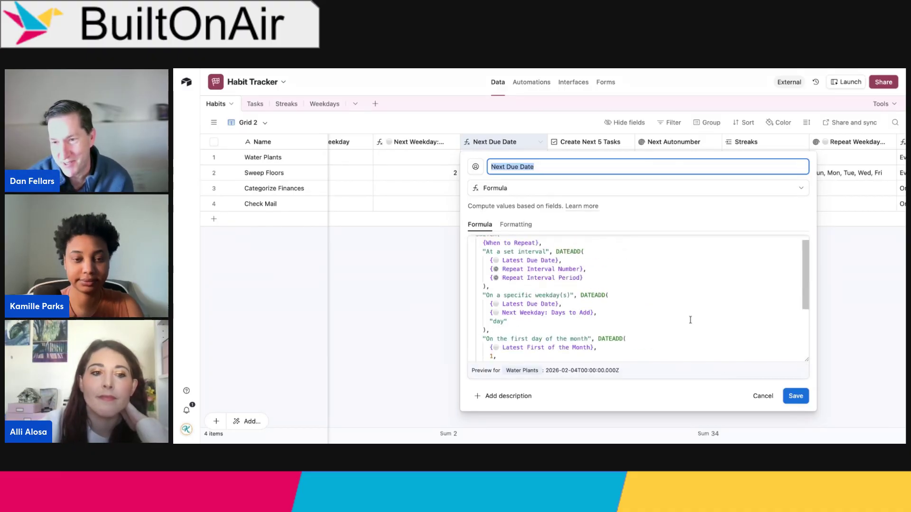
pyautogui.scroll(1, 691, 320)
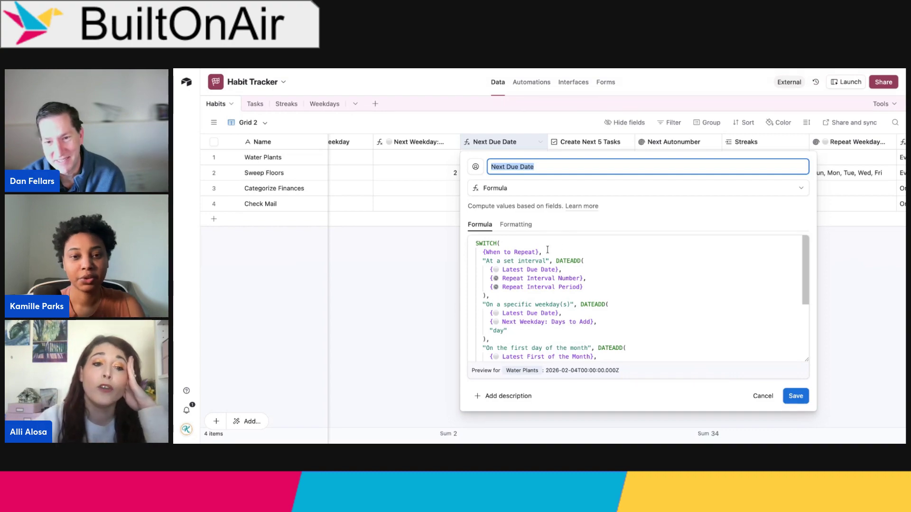
# Step: Highlight the {When to Repeat} expression and the default TODAY() result in the Next Due Date formula
pyautogui.moveTo(539, 252); pyautogui.dragTo(482, 252)
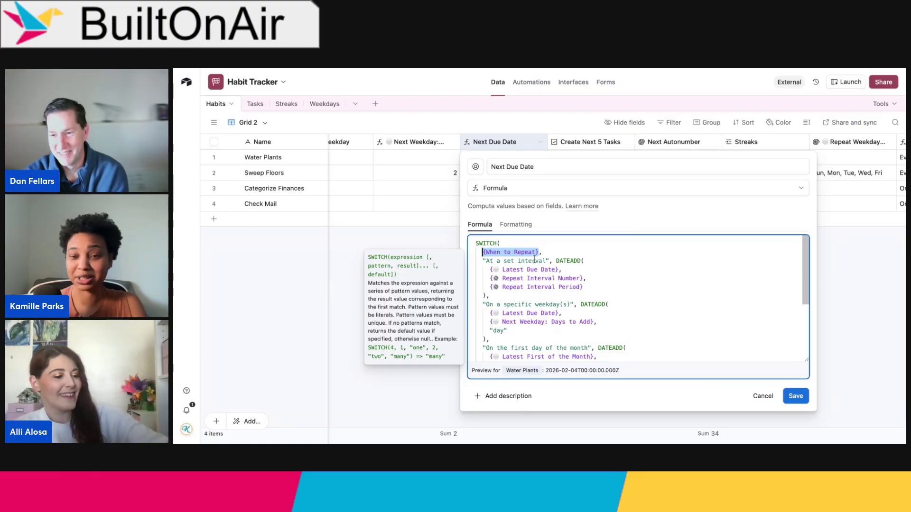
pyautogui.scroll(-5, 519, 313)
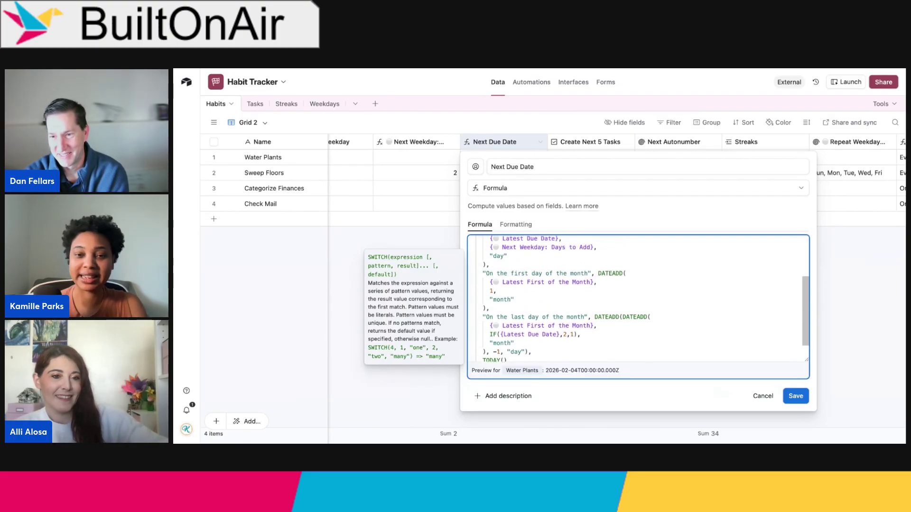
pyautogui.click(507, 332)
pyautogui.moveTo(514, 333); pyautogui.dragTo(486, 334)
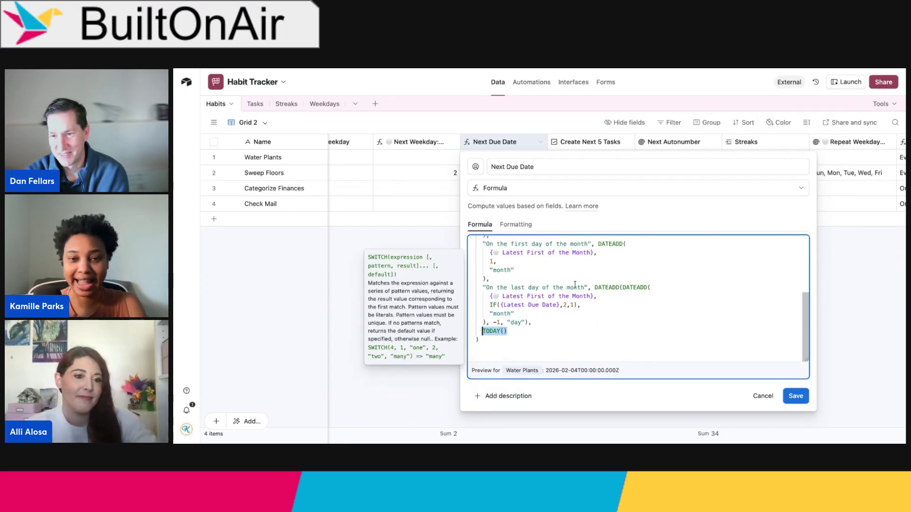
pyautogui.click(576, 287)
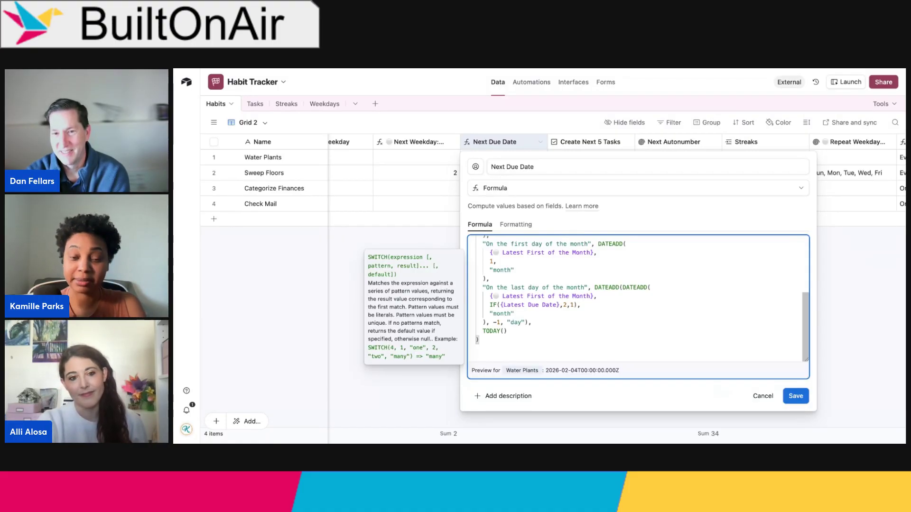
# Step: Return to the start of the formula and highlight {When to Repeat} and the "At a set interval" pattern in turn
pyautogui.scroll(2, 638, 298)
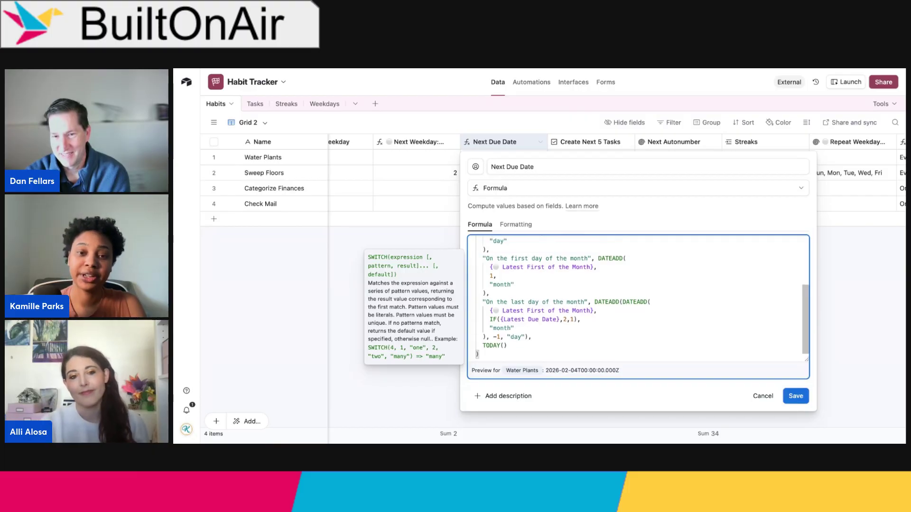
pyautogui.scroll(1, 638, 298)
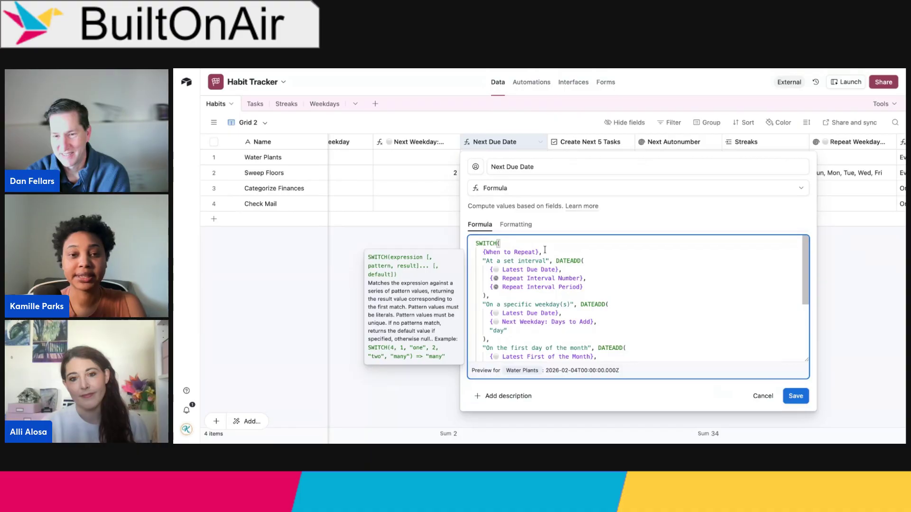
pyautogui.moveTo(539, 250); pyautogui.dragTo(484, 252)
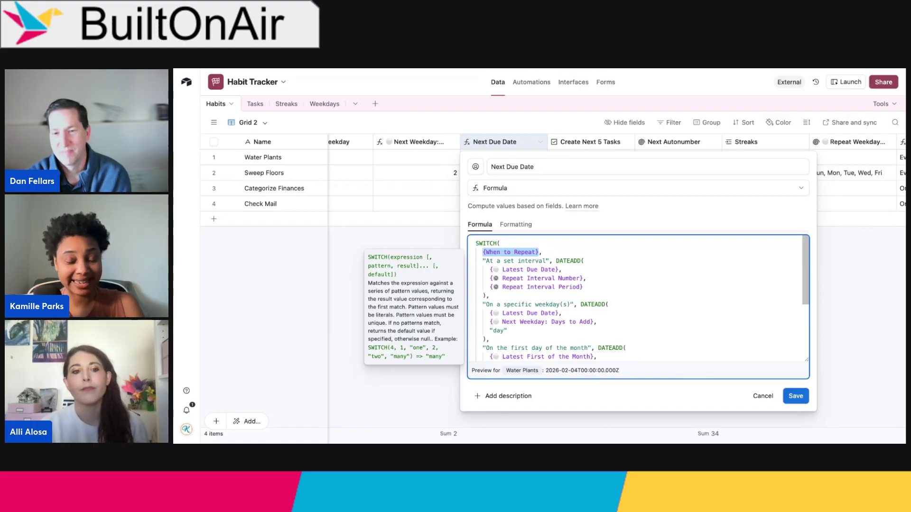
pyautogui.click(488, 261)
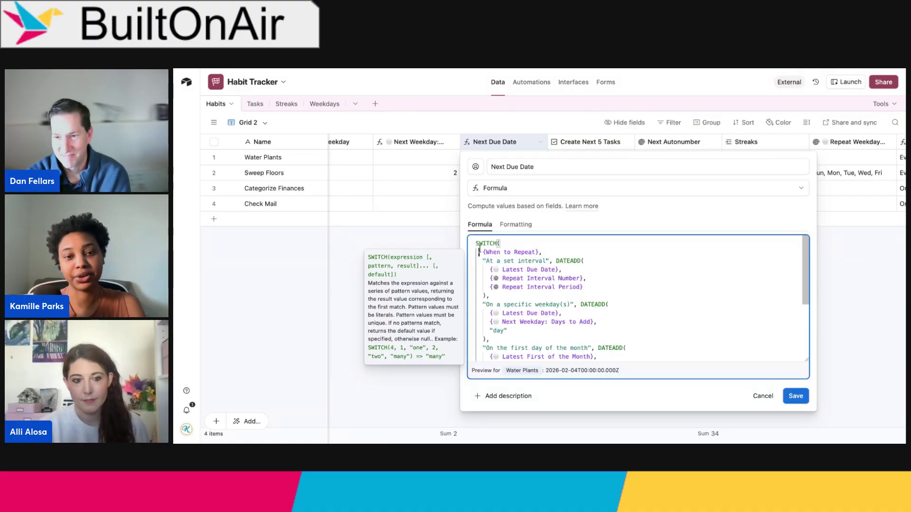
pyautogui.moveTo(482, 252); pyautogui.dragTo(538, 250)
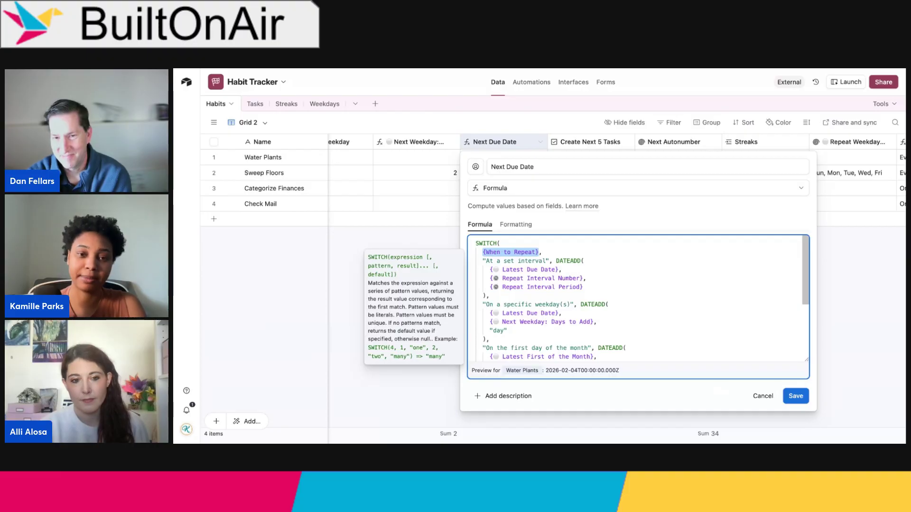
pyautogui.moveTo(545, 261); pyautogui.dragTo(497, 261)
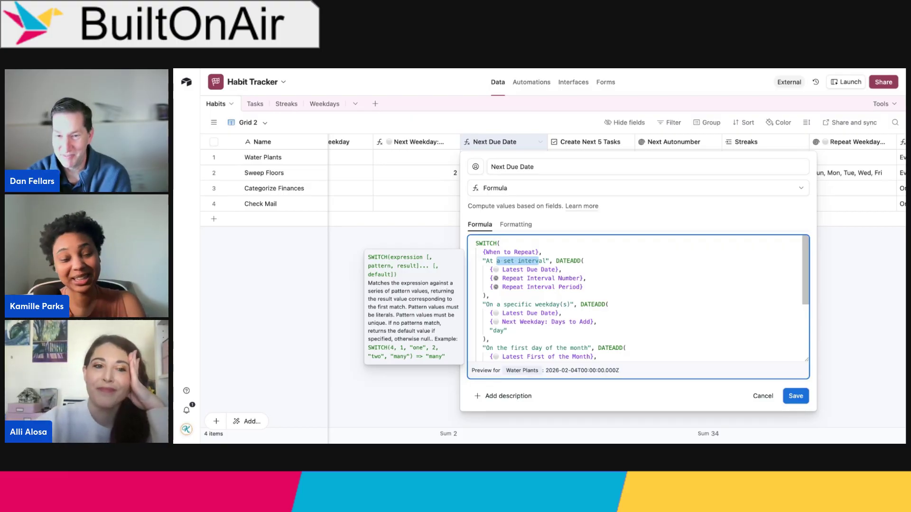
pyautogui.moveTo(482, 252); pyautogui.dragTo(539, 251)
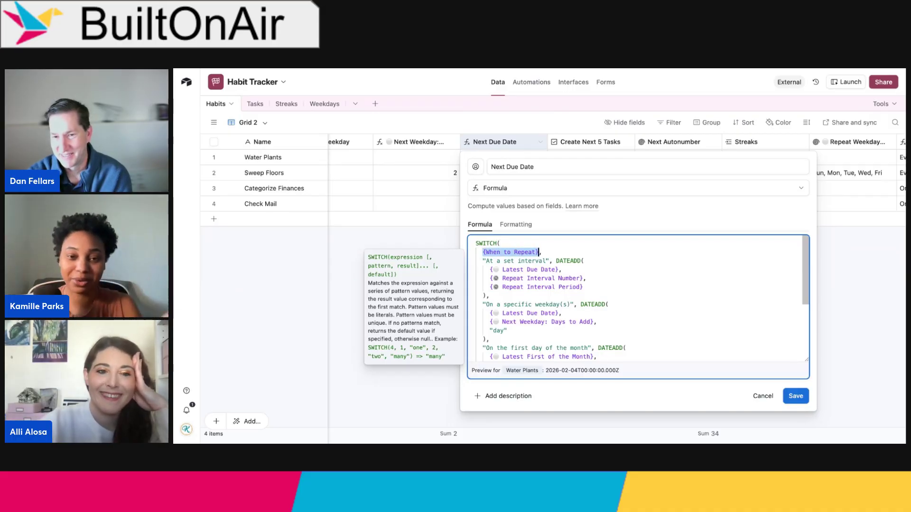
# Step: Remove the stray space after "At a set interval", highlight that pattern with {When to Repeat}, and close the formula without saving
pyautogui.click(549, 260)
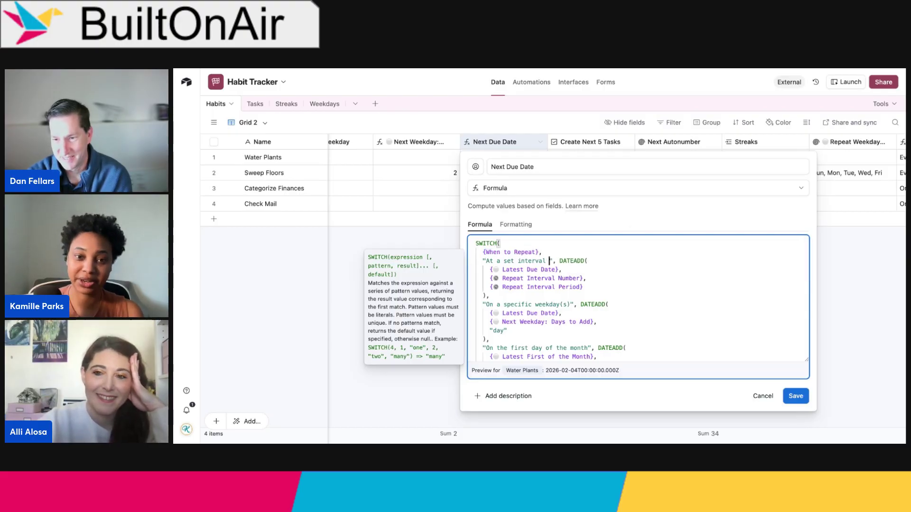
pyautogui.press('BackSpace')
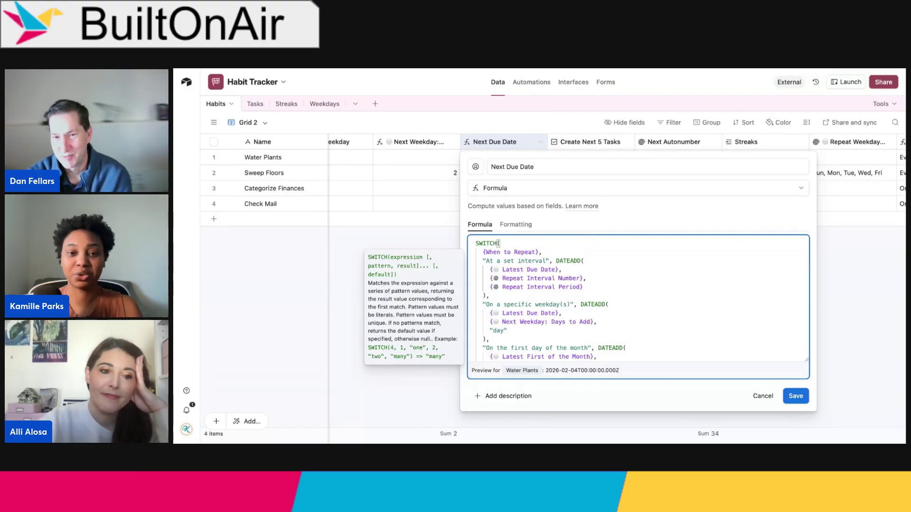
pyautogui.moveTo(545, 261); pyautogui.dragTo(504, 251)
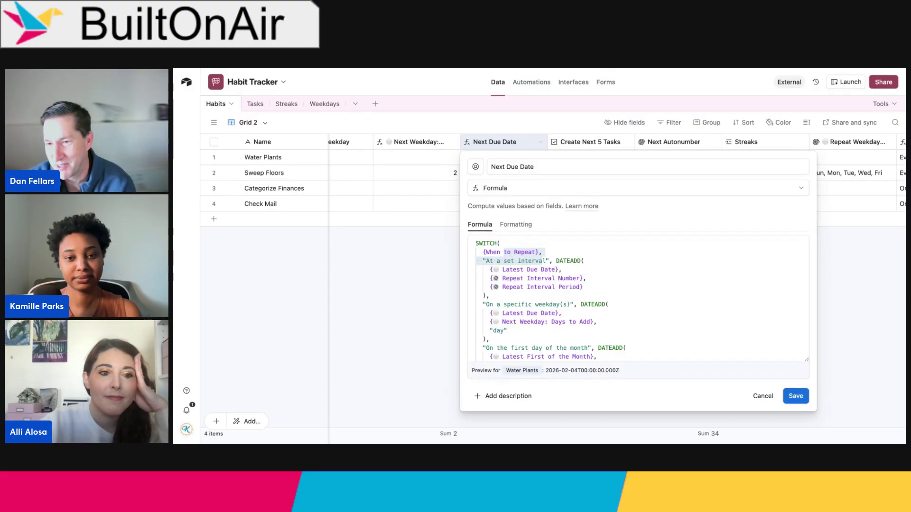
pyautogui.click(570, 287)
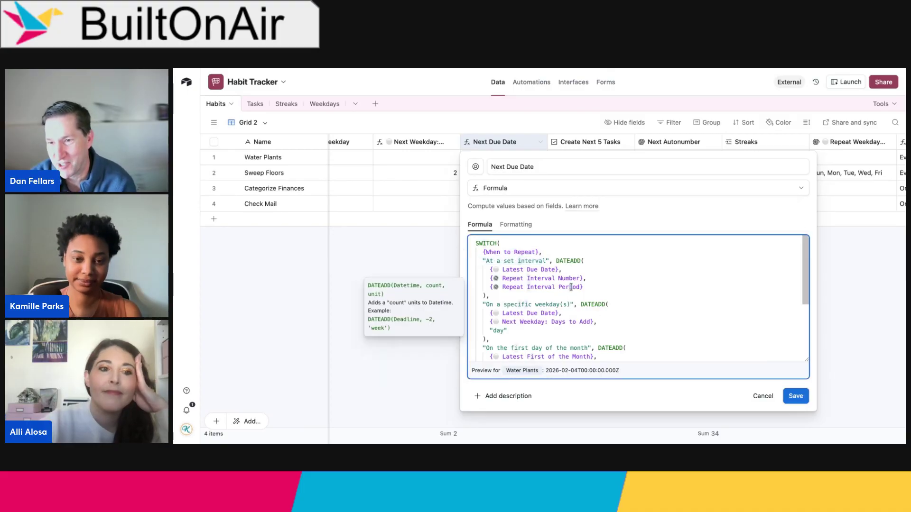
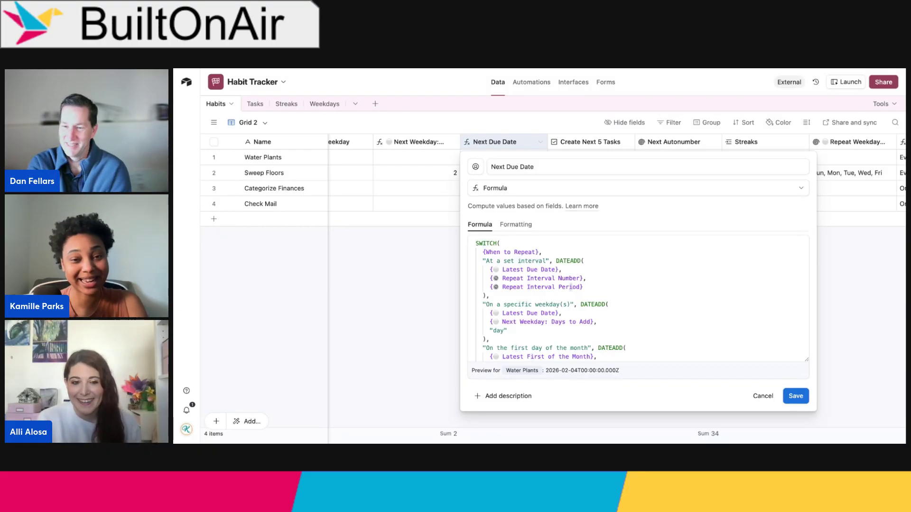
pyautogui.click(570, 287)
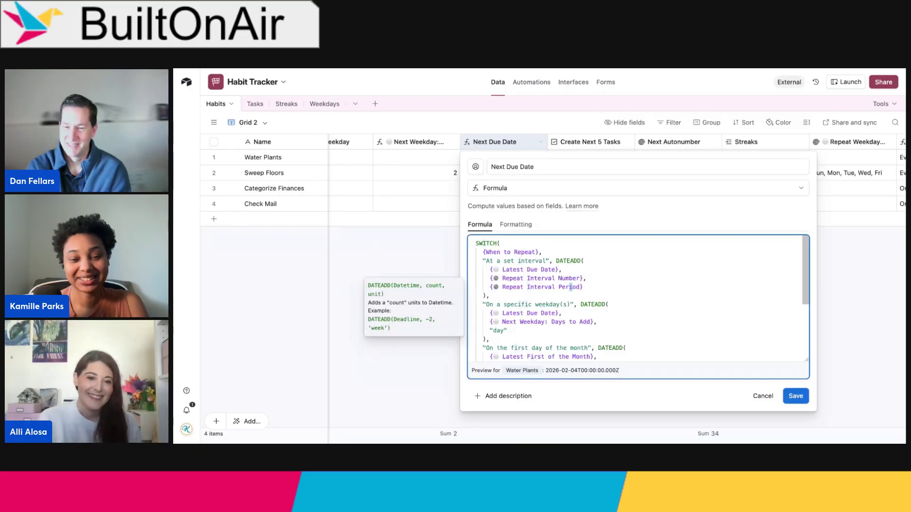
pyautogui.click(781, 220)
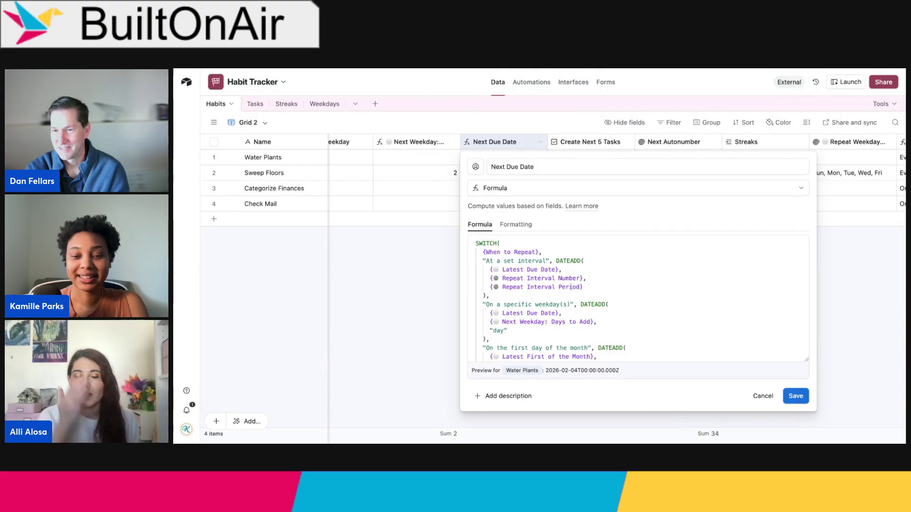
pyautogui.click(759, 396)
# Step: View the All Weekdays formula, highlight its repeated weekday string and close it without saving
pyautogui.hscroll(-2, 695, 204)
pyautogui.hscroll(-10, 695, 204)
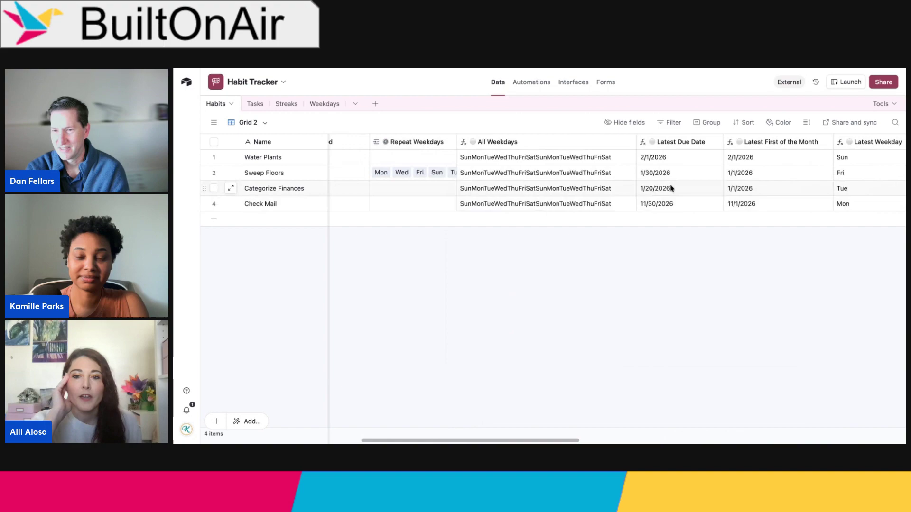
pyautogui.click(623, 175)
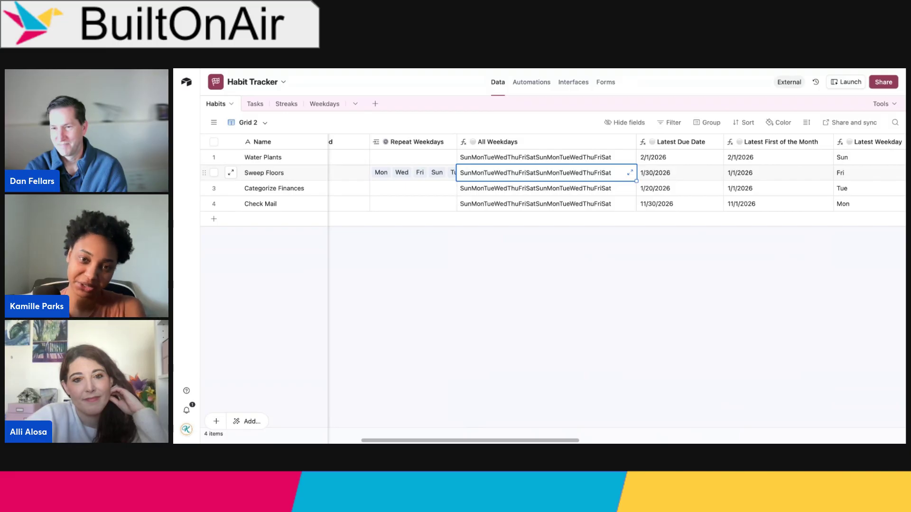
pyautogui.doubleClick(537, 141)
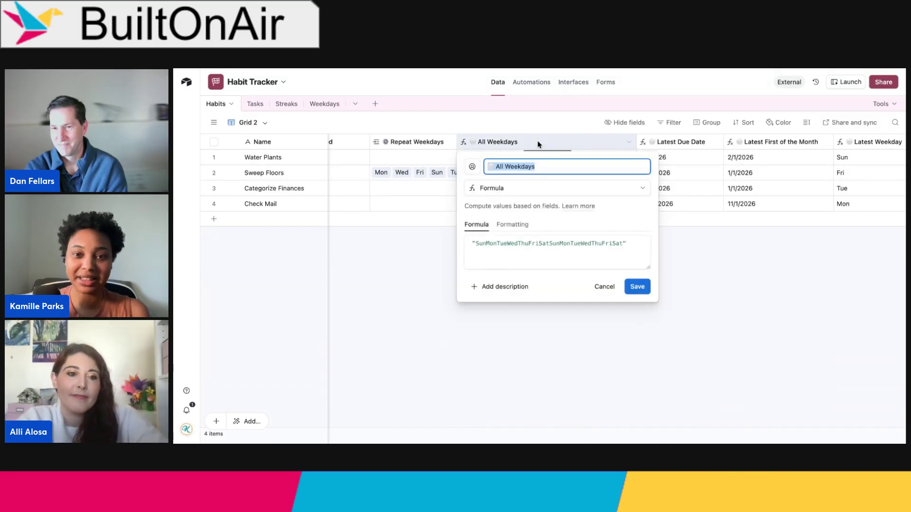
pyautogui.moveTo(626, 243); pyautogui.dragTo(472, 246)
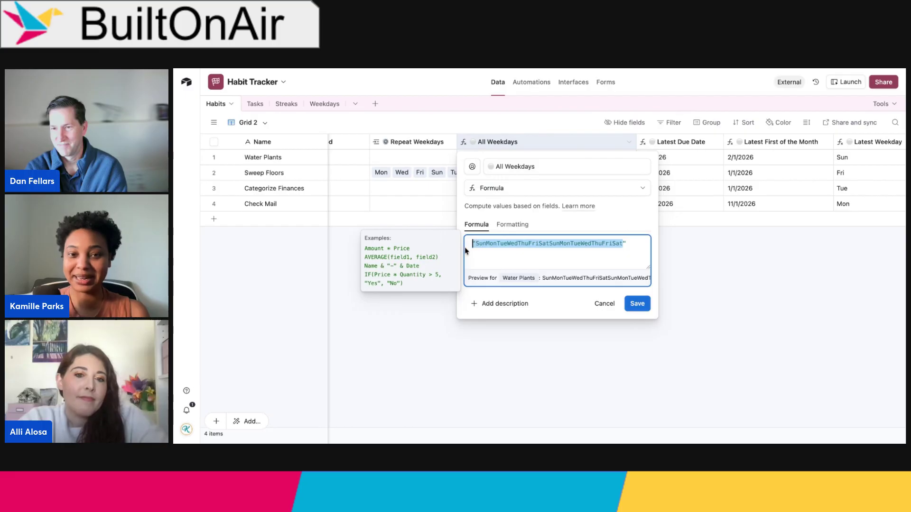
pyautogui.doubleClick(474, 245)
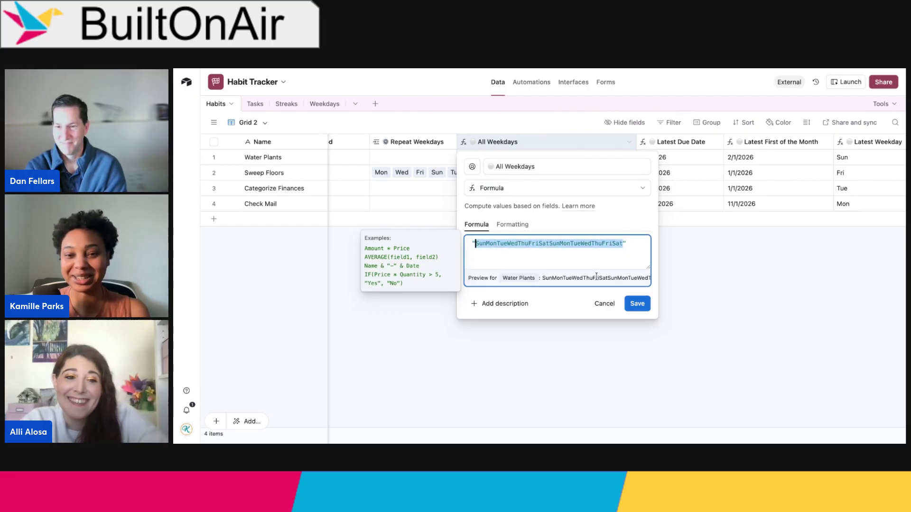
pyautogui.click(611, 310)
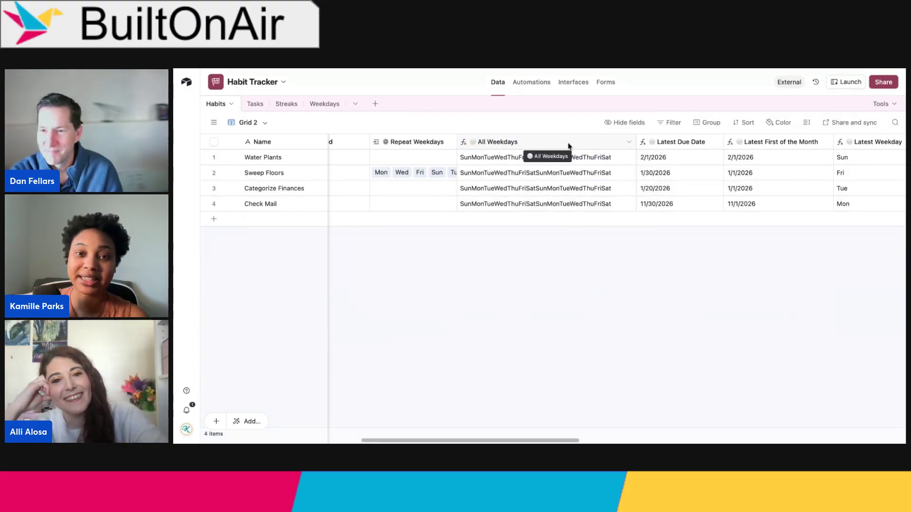
# Step: Leave the Habits table and open the base's automations at Create Tasks
pyautogui.hscroll(1, 509, 144)
pyautogui.hscroll(4, 509, 145)
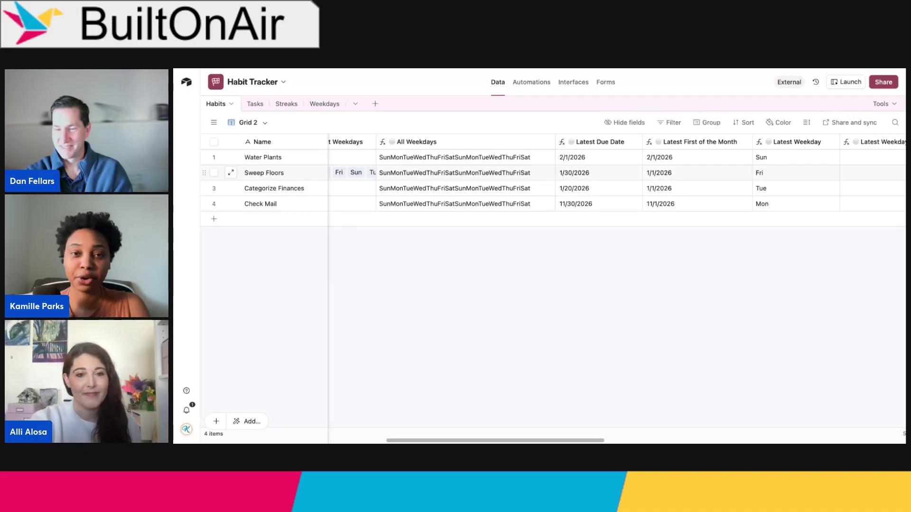
pyautogui.click(531, 83)
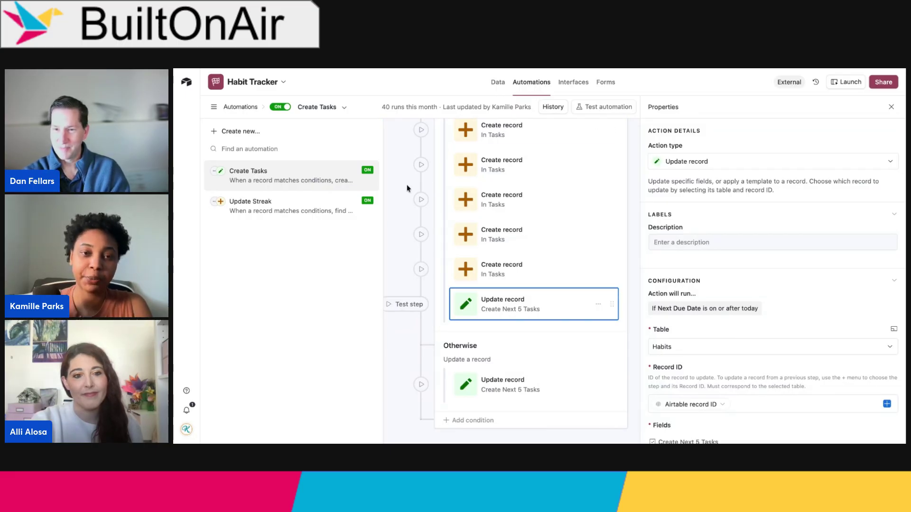
# Step: Return to the start of the Create Tasks automation and collapse the list of automations
pyautogui.scroll(3, 407, 189)
pyautogui.scroll(1, 407, 189)
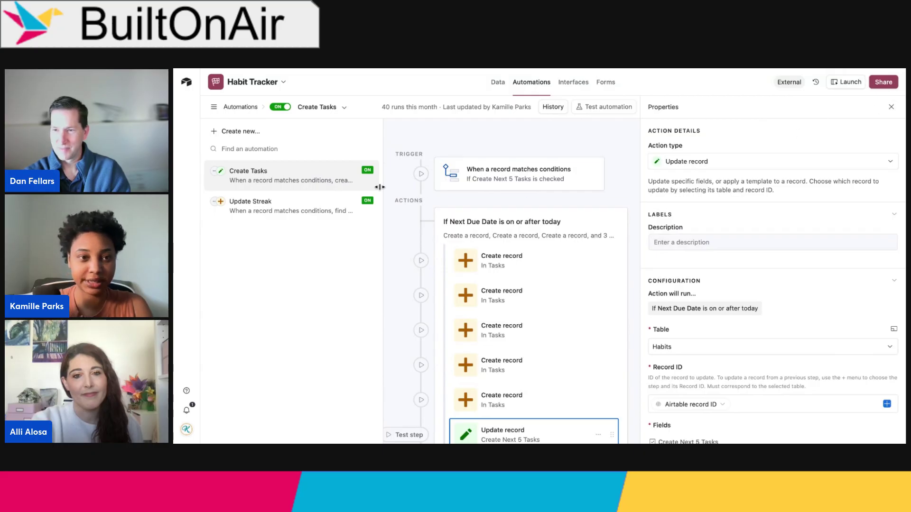
pyautogui.click(213, 107)
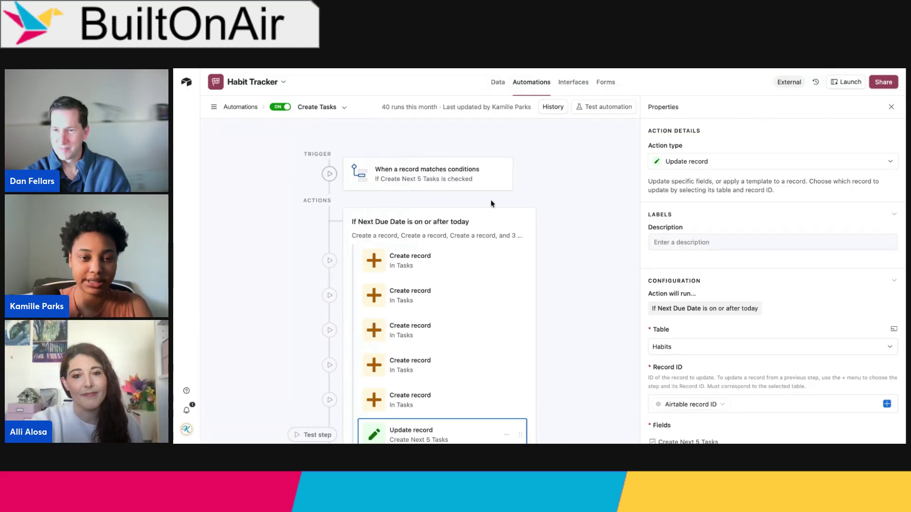
# Step: Open the Chores interface and select the Check Mail record's update button to view its settings
pyautogui.click(573, 86)
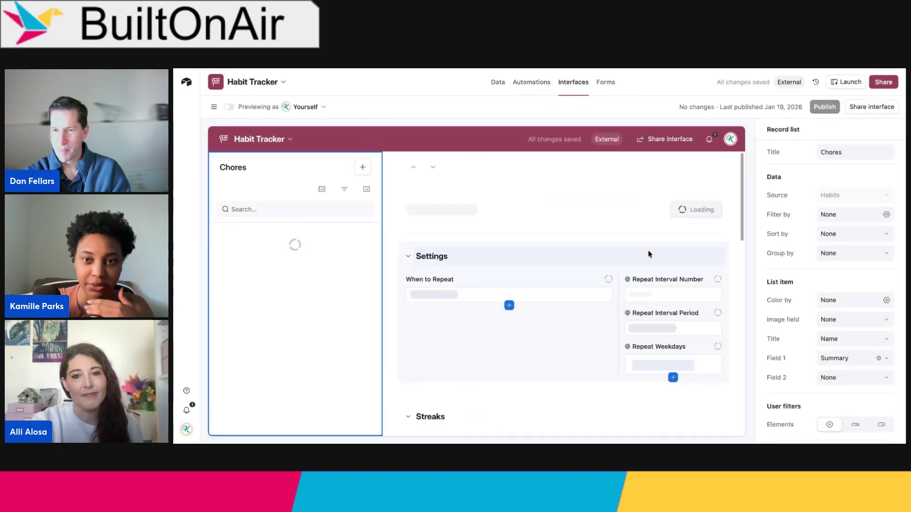
pyautogui.click(705, 217)
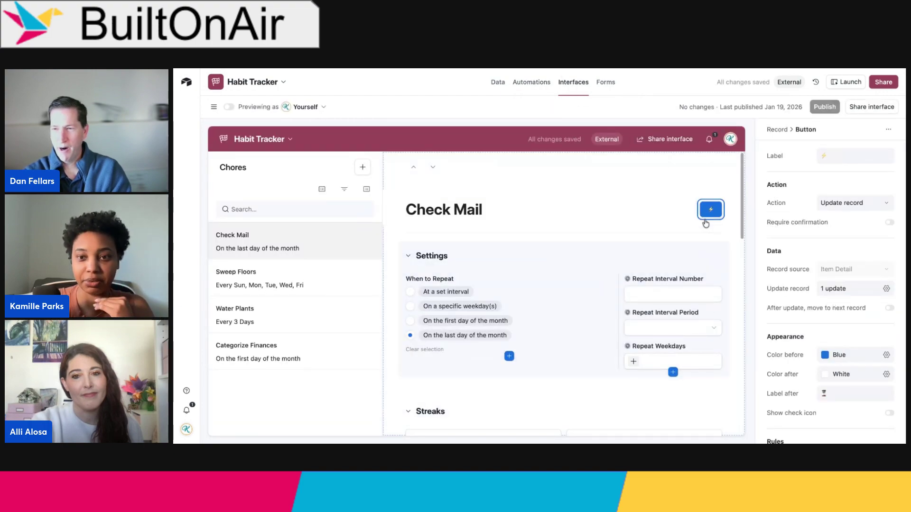
# Step: Go back to the Create Tasks automation, open its record-matching trigger and look over the actions under the Next Due Date condition
pyautogui.click(532, 87)
pyautogui.scroll(3, 512, 284)
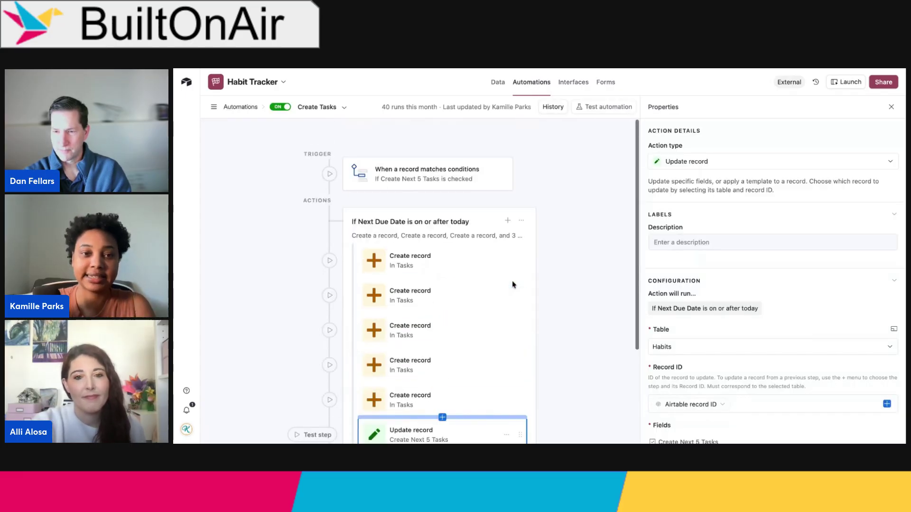
pyautogui.click(442, 172)
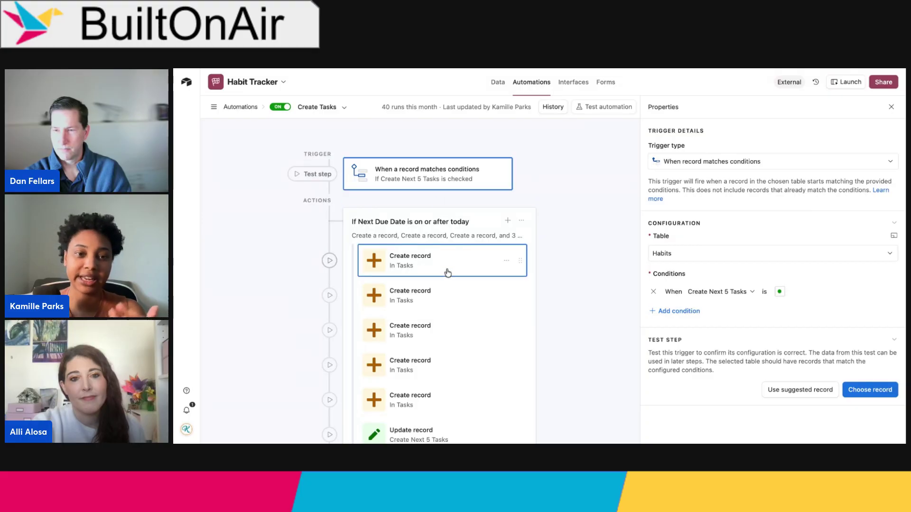
pyautogui.moveTo(447, 270); pyautogui.dragTo(443, 297)
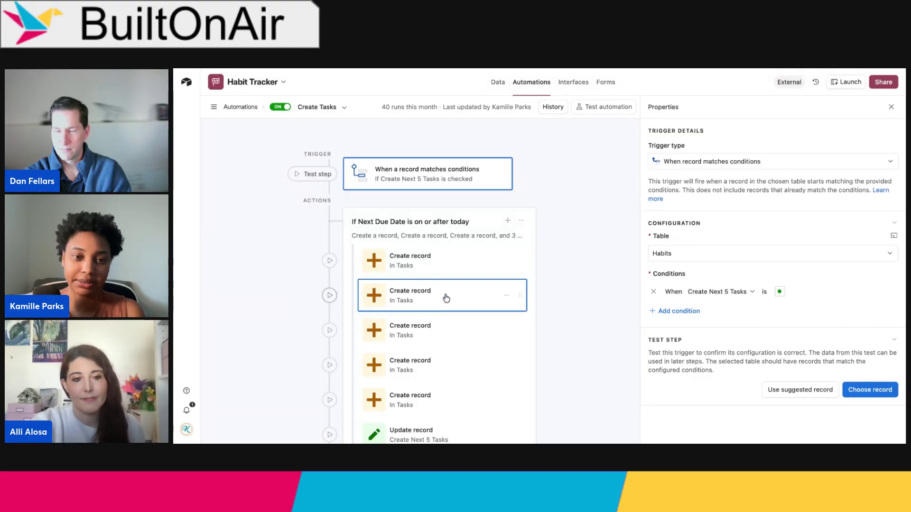
pyautogui.scroll(-1, 446, 297)
pyautogui.click(447, 298)
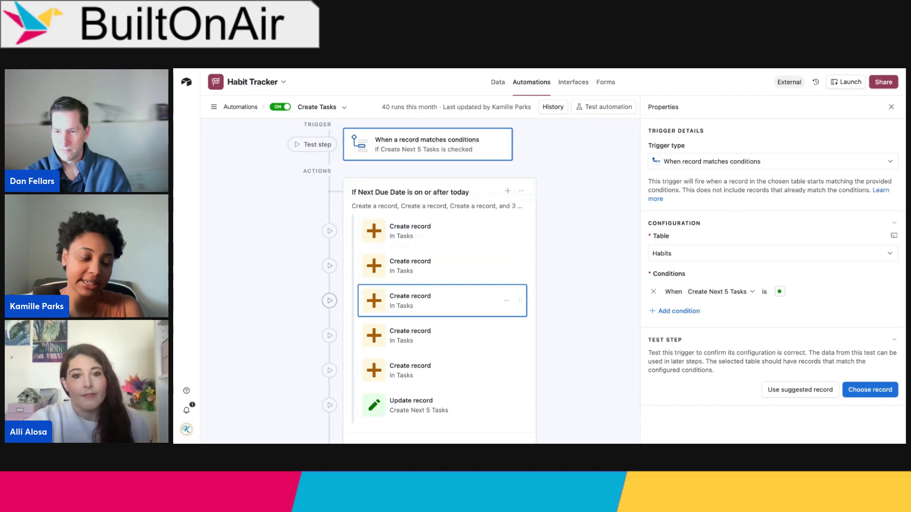
pyautogui.moveTo(446, 288); pyautogui.dragTo(452, 223)
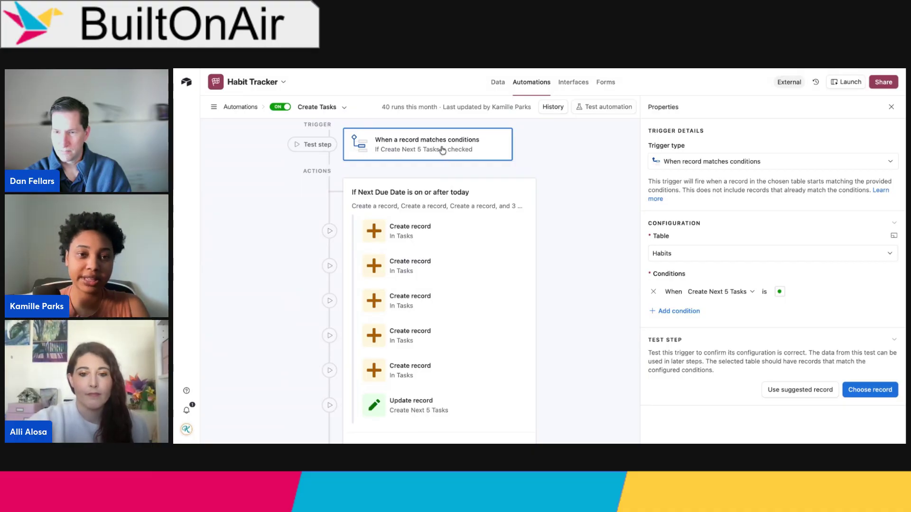
pyautogui.scroll(1, 450, 148)
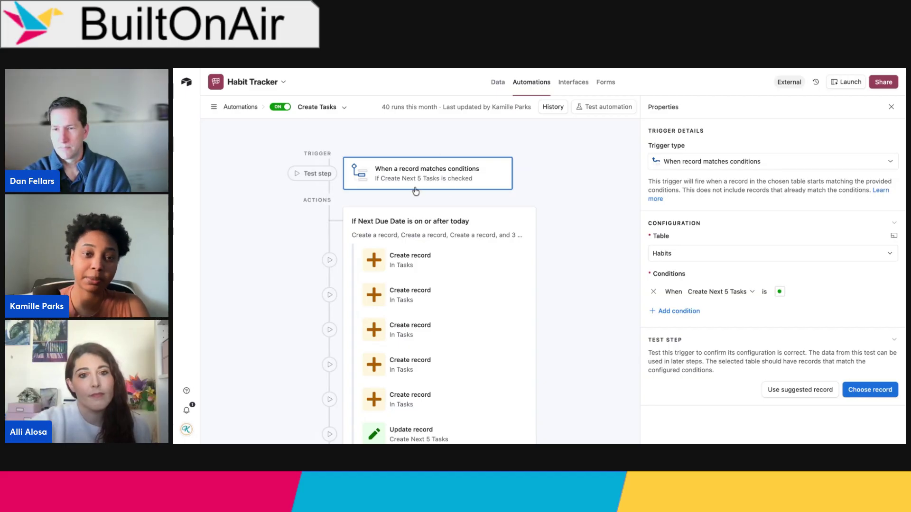
pyautogui.scroll(-3, 416, 191)
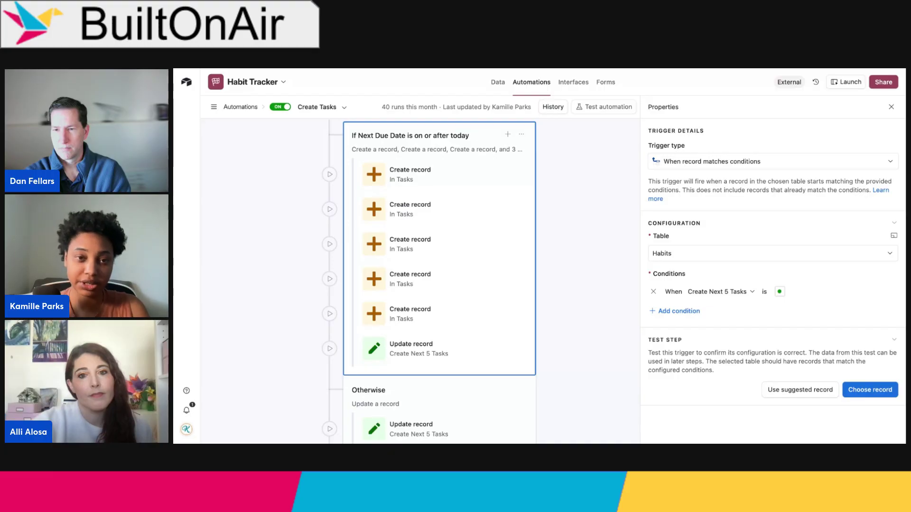
# Step: Review the Habit, Due Date and Autonumber mappings of the first and second Create record actions
pyautogui.click(439, 170)
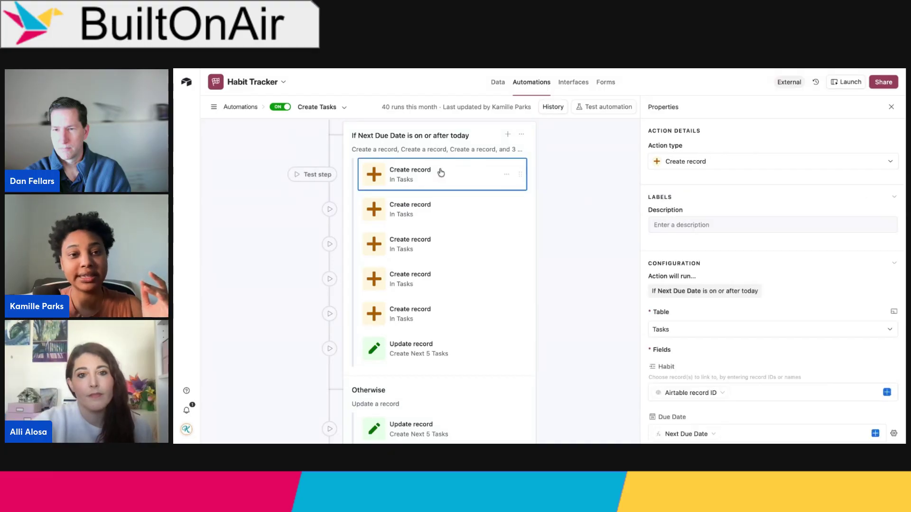
pyautogui.scroll(-4, 715, 229)
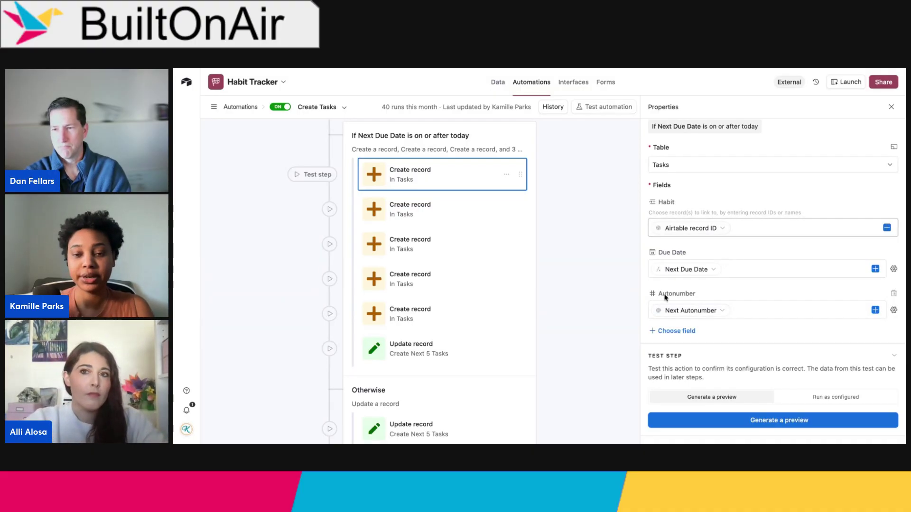
pyautogui.click(409, 204)
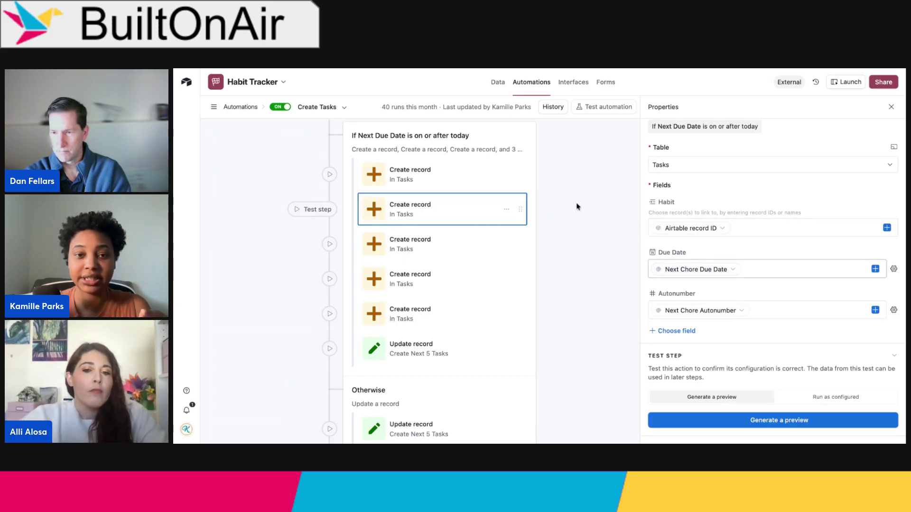
pyautogui.scroll(3, 474, 190)
pyautogui.scroll(-3, 443, 185)
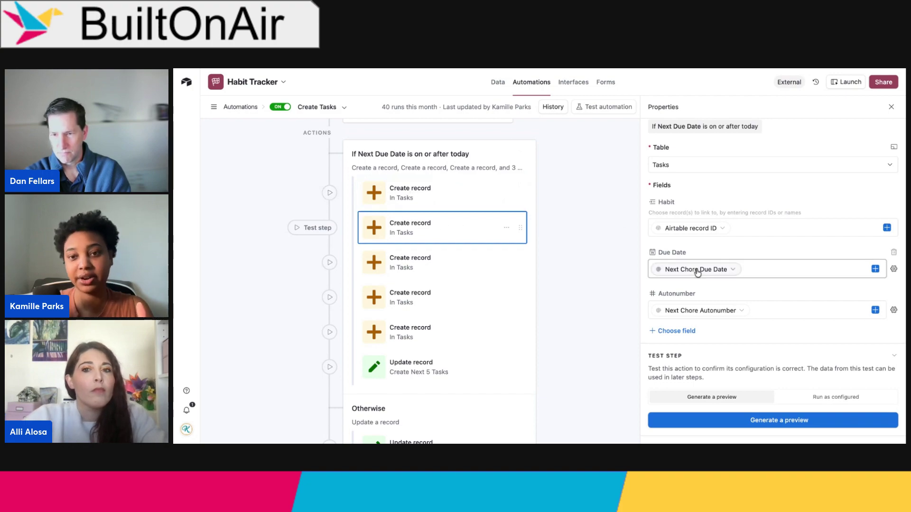
# Step: Inspect the data source of the Due Date value in the second Create record action and close the picker
pyautogui.moveTo(697, 273)
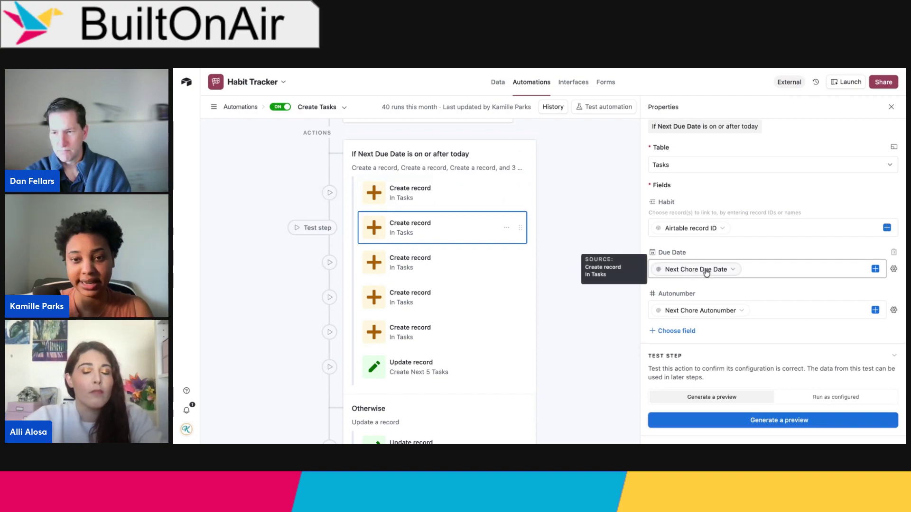
pyautogui.click(701, 272)
pyautogui.click(686, 294)
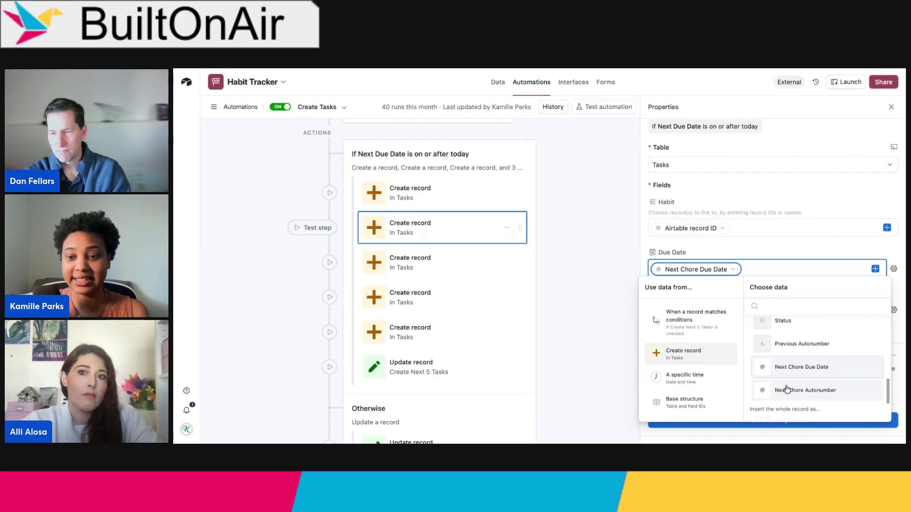
pyautogui.press('Escape')
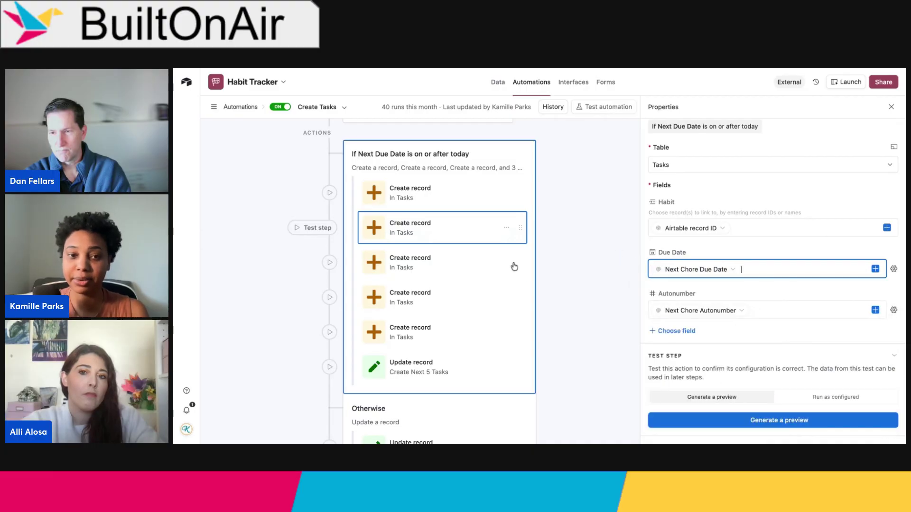
# Step: Inspect the data source of the Due Date value in the third Create record action, keeping Next Chore Due Date
pyautogui.click(467, 252)
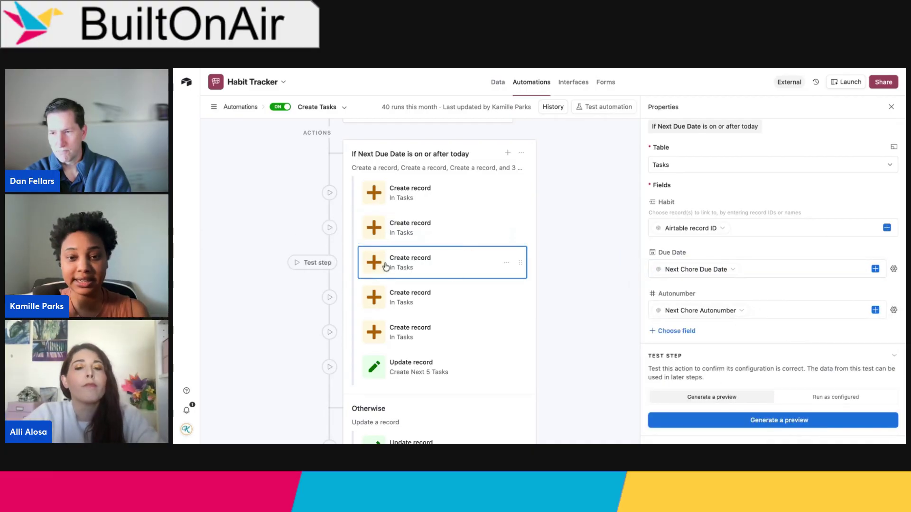
pyautogui.click(677, 277)
pyautogui.click(680, 296)
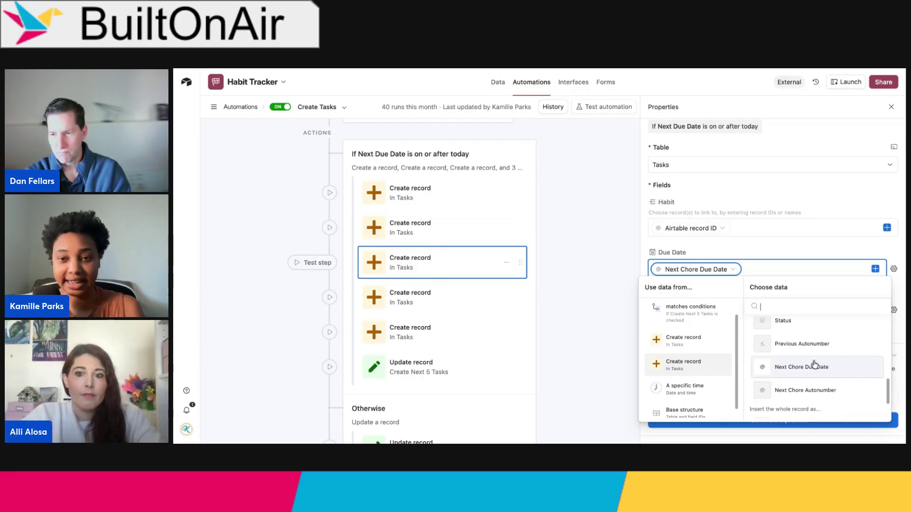
pyautogui.press('BackSpace')
pyautogui.hotkey('ctrl', 'z')
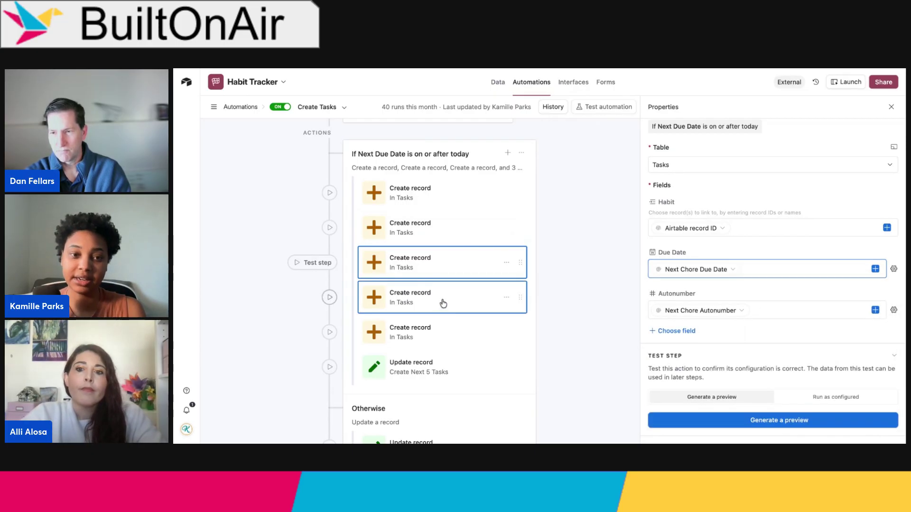
# Step: View the fifth Create record action, and the Update record action that unchecks Create Next 5 Tasks
pyautogui.click(442, 332)
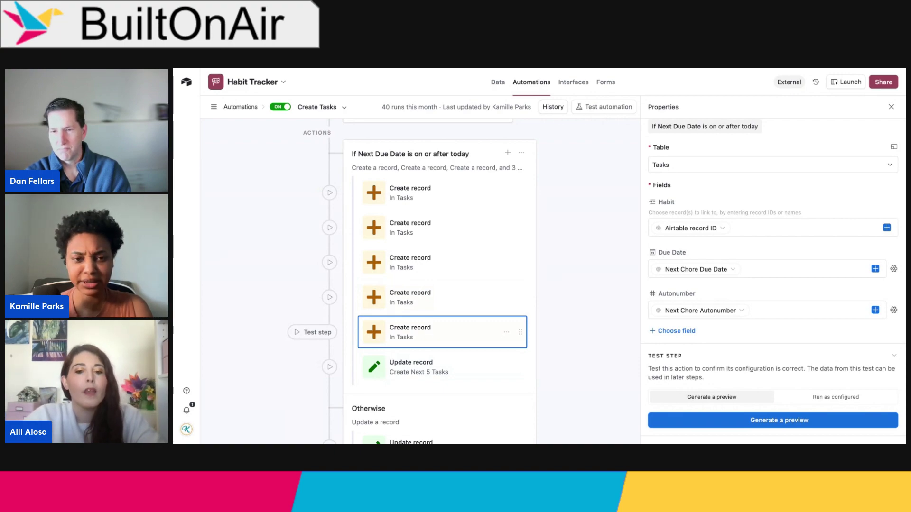
pyautogui.scroll(-2, 404, 324)
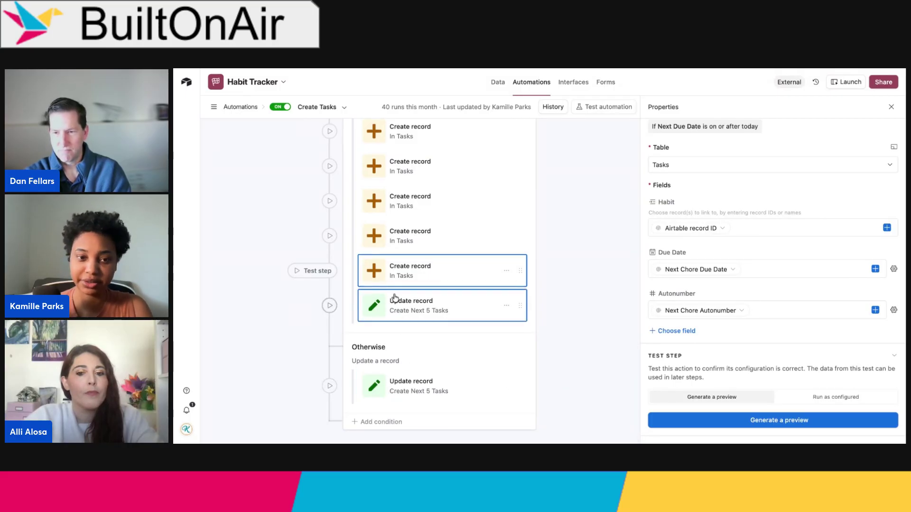
pyautogui.scroll(2, 395, 298)
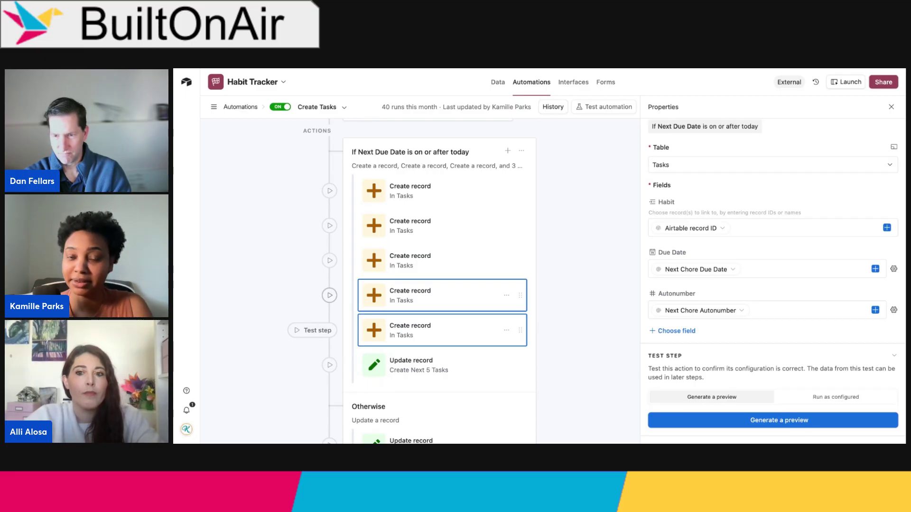
pyautogui.scroll(-2, 406, 299)
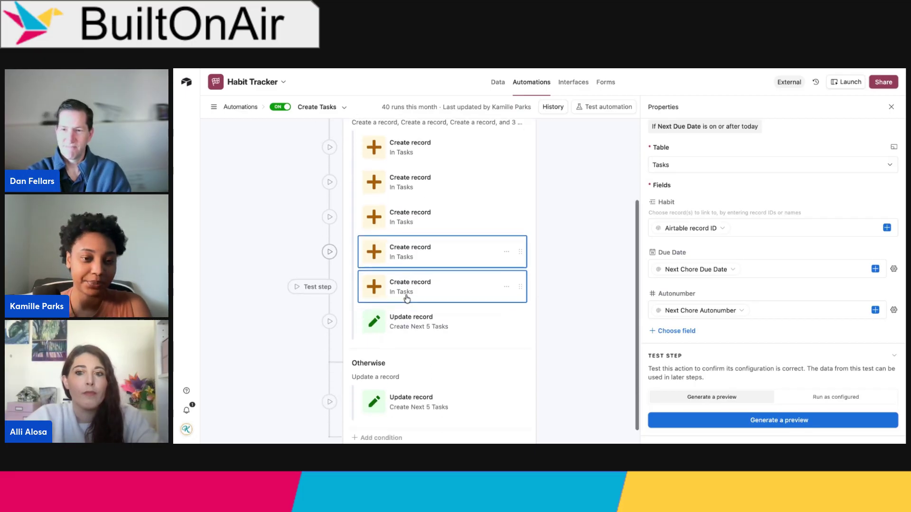
pyautogui.click(416, 310)
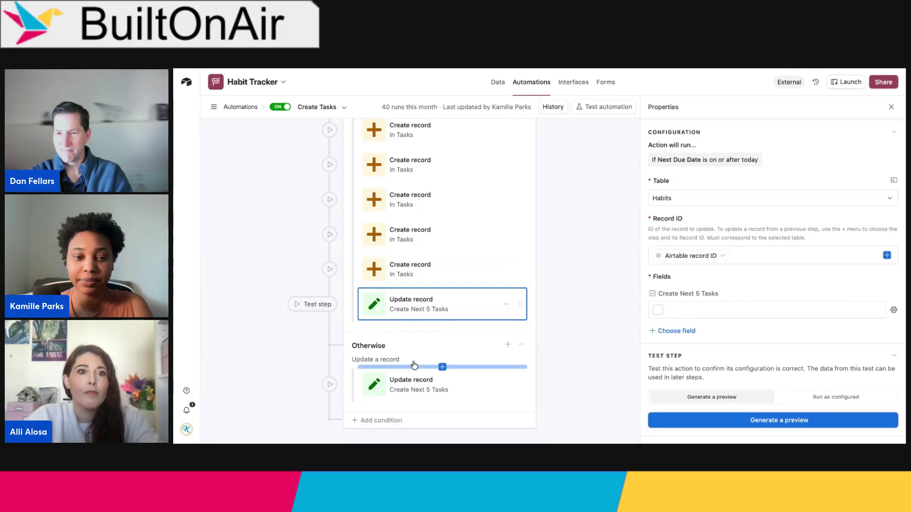
# Step: Review the Update record action in the Otherwise branch and look back over the conditional Create record actions
pyautogui.scroll(3, 419, 361)
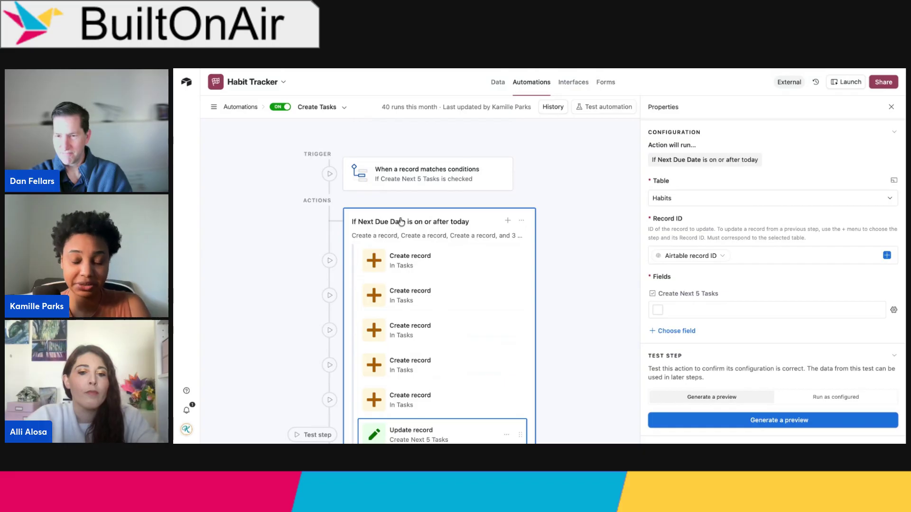
pyautogui.scroll(-3, 396, 223)
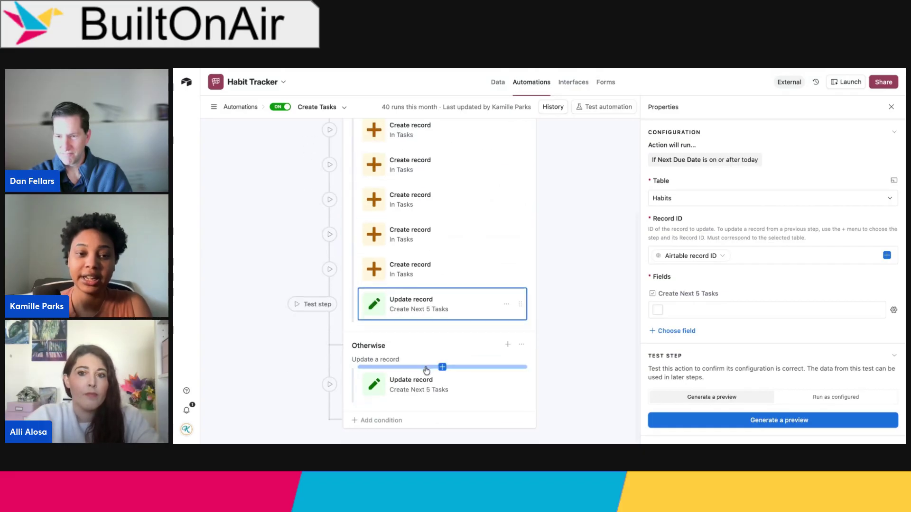
pyautogui.click(432, 383)
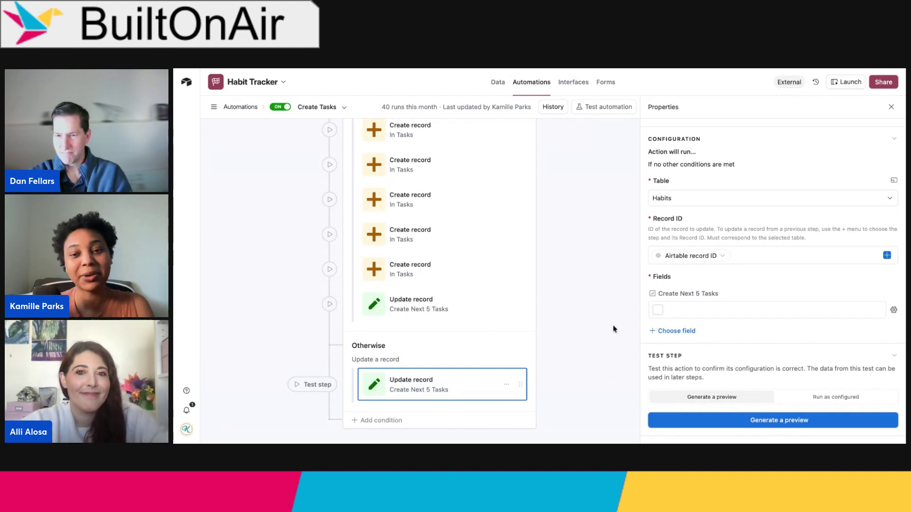
pyautogui.click(435, 295)
pyautogui.scroll(3, 435, 293)
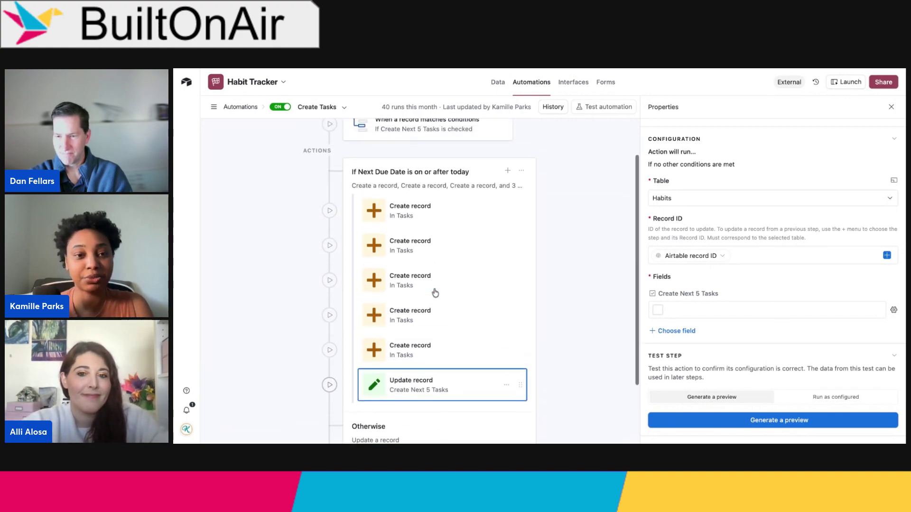
pyautogui.click(433, 291)
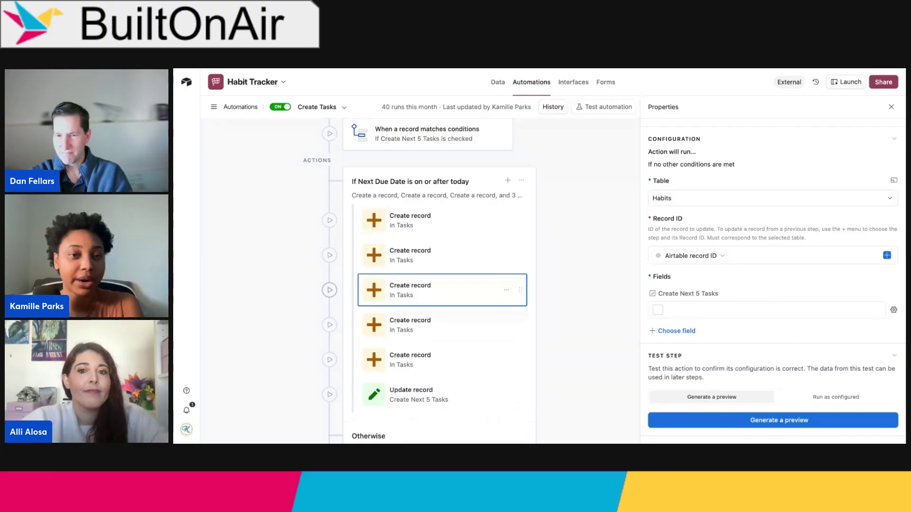
# Step: Show the Chores interface again, and return to the Create Tasks automation to open its trigger
pyautogui.click(572, 82)
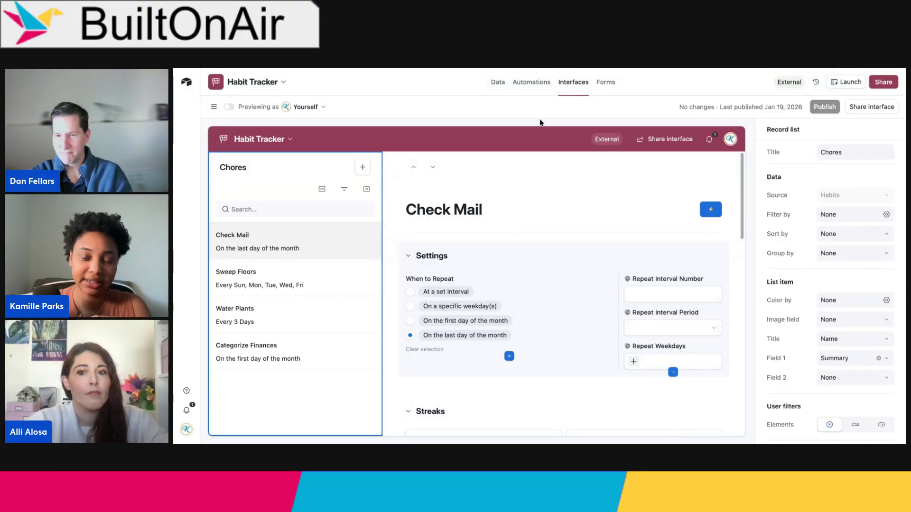
pyautogui.click(530, 83)
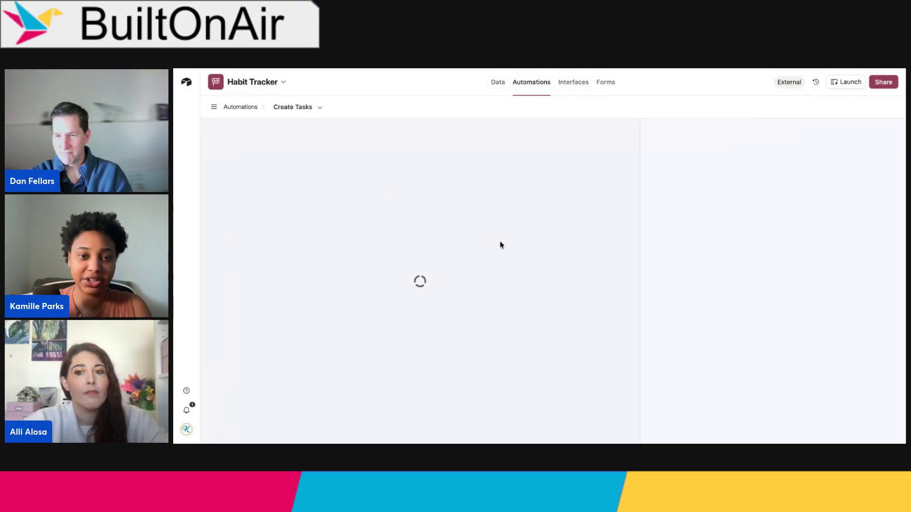
pyautogui.scroll(3, 490, 232)
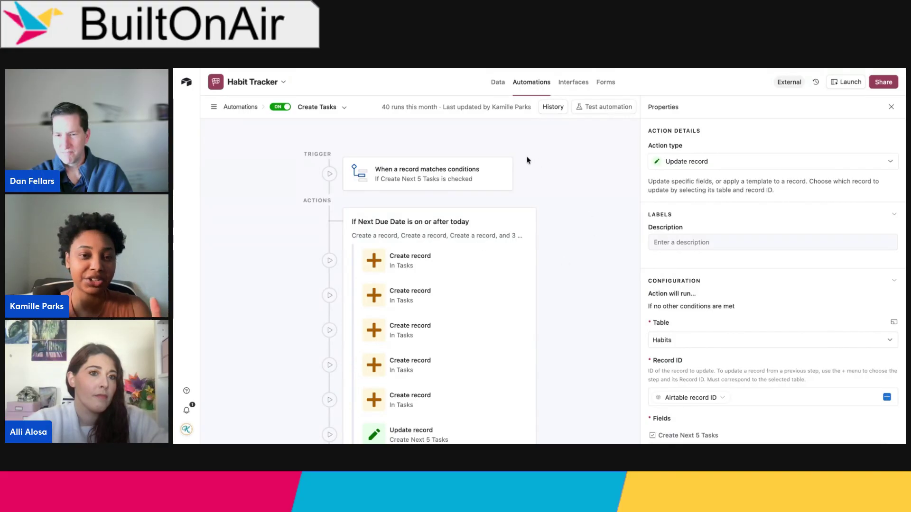
pyautogui.click(427, 171)
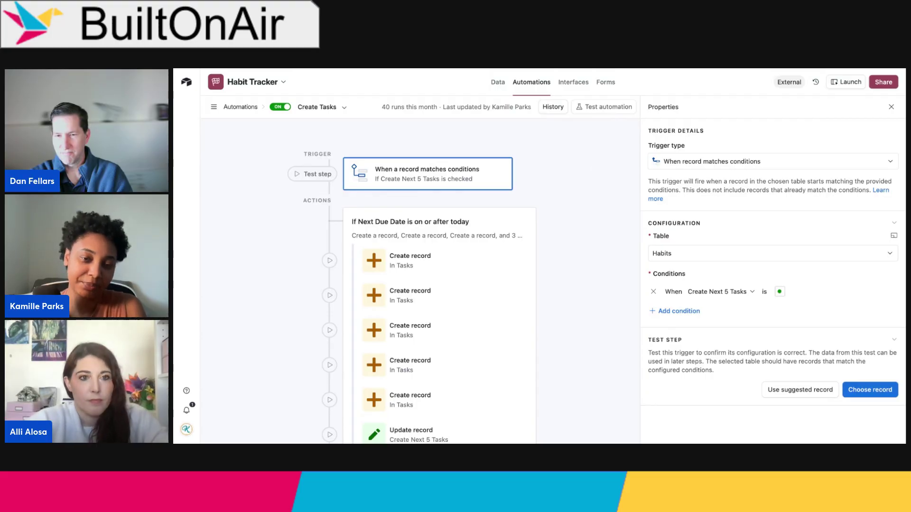
# Step: Look over the conditional actions of the Create Tasks automation and open the Update Streak automation
pyautogui.scroll(-2, 495, 278)
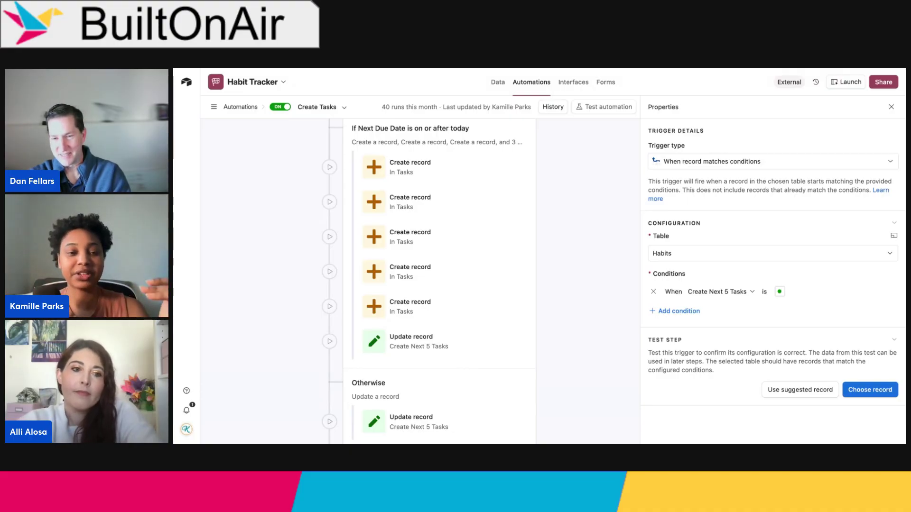
pyautogui.scroll(2, 416, 280)
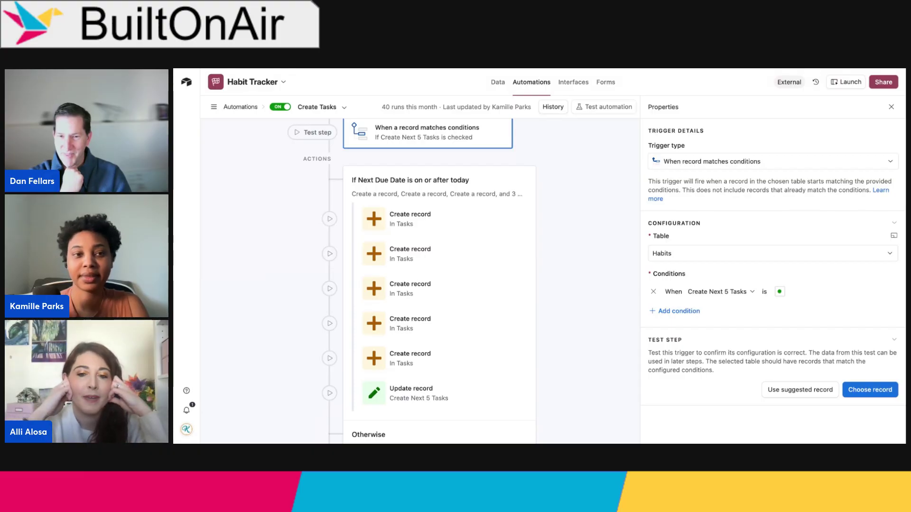
pyautogui.click(214, 106)
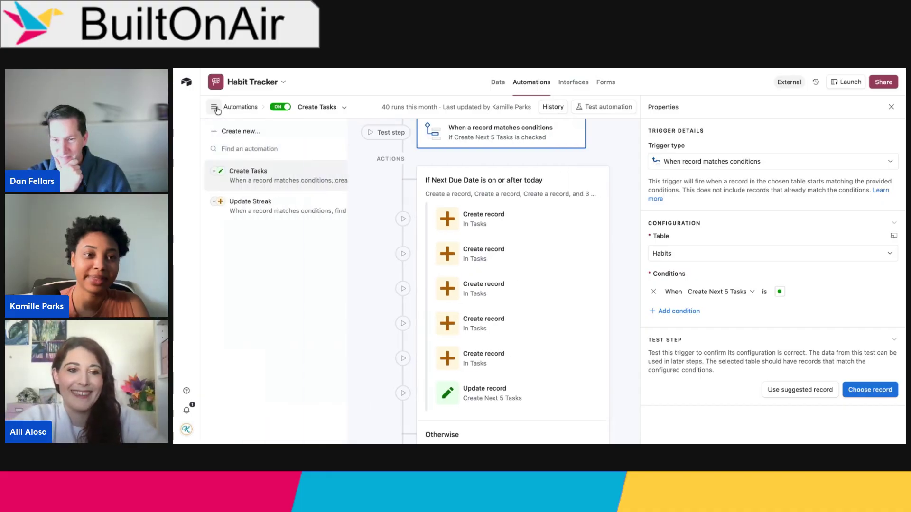
pyautogui.click(296, 207)
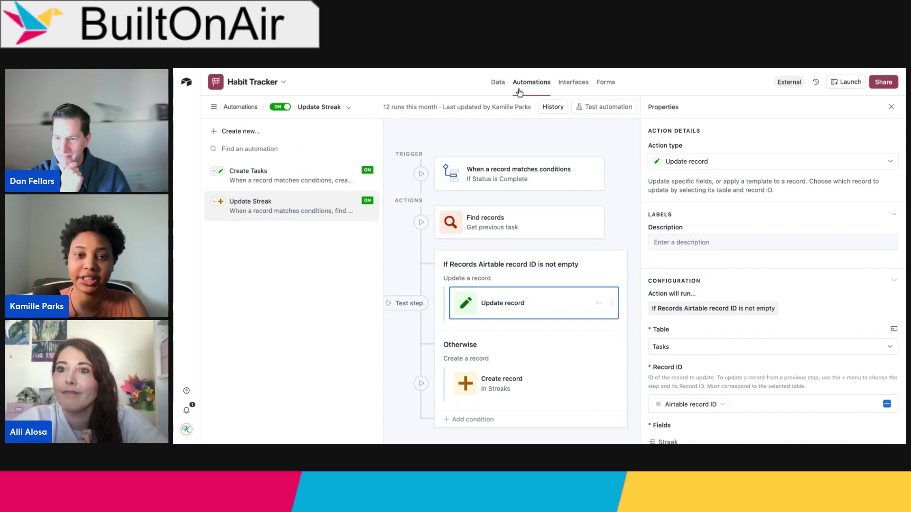
# Step: Show the Tasks table and examine its Habit, Streak, Status and previous-number fields for the Check Mail group
pyautogui.click(498, 82)
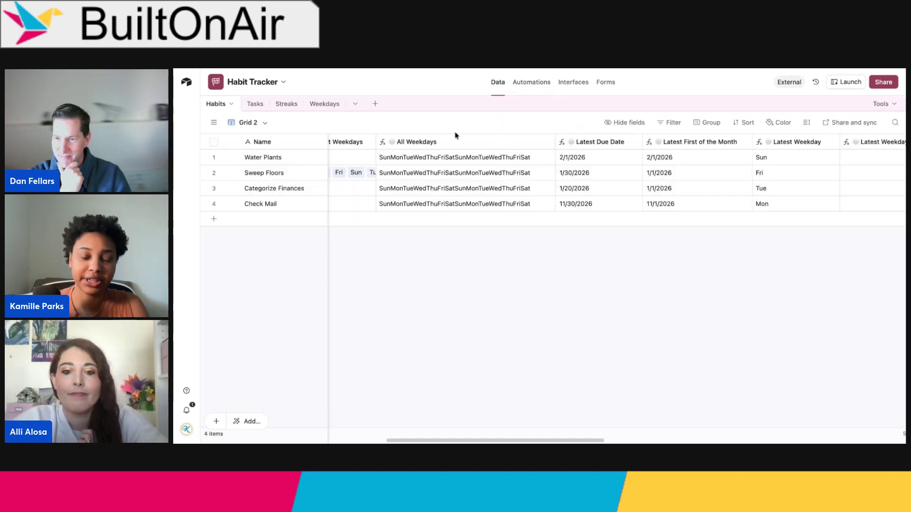
pyautogui.click(256, 105)
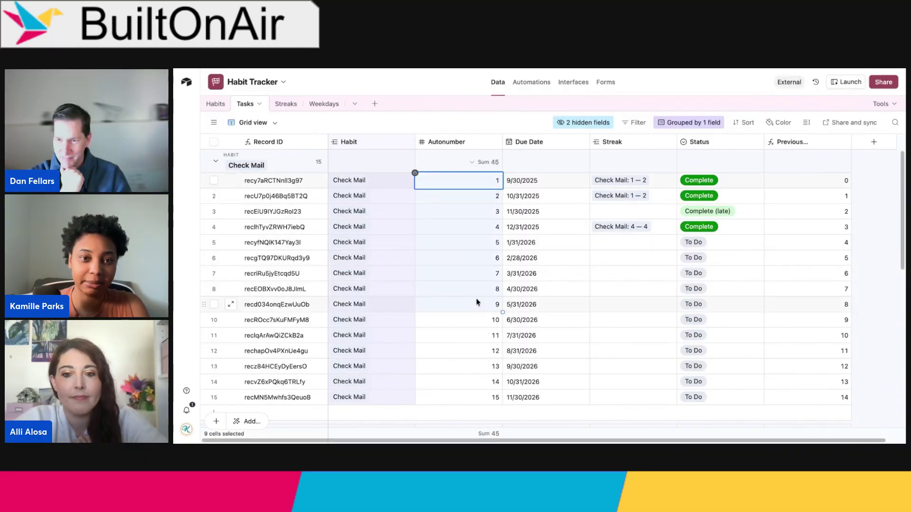
pyautogui.moveTo(406, 180); pyautogui.dragTo(398, 359)
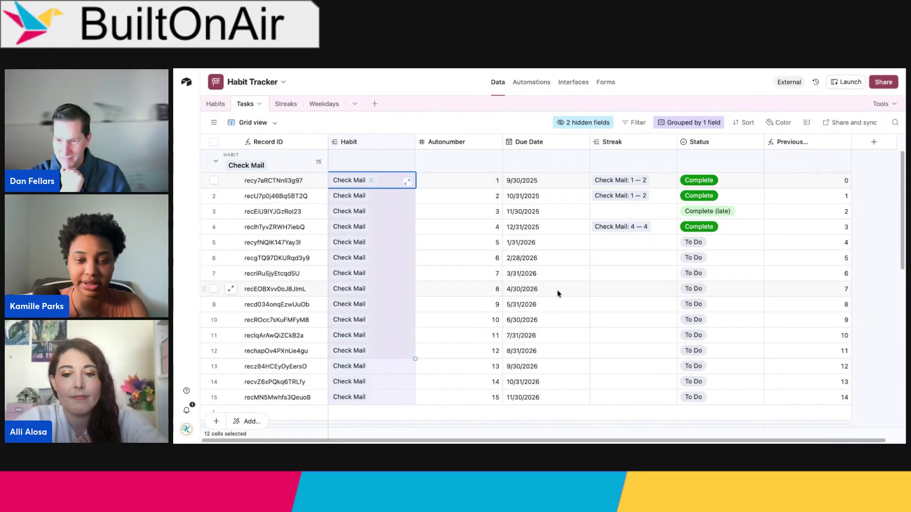
pyautogui.click(633, 145)
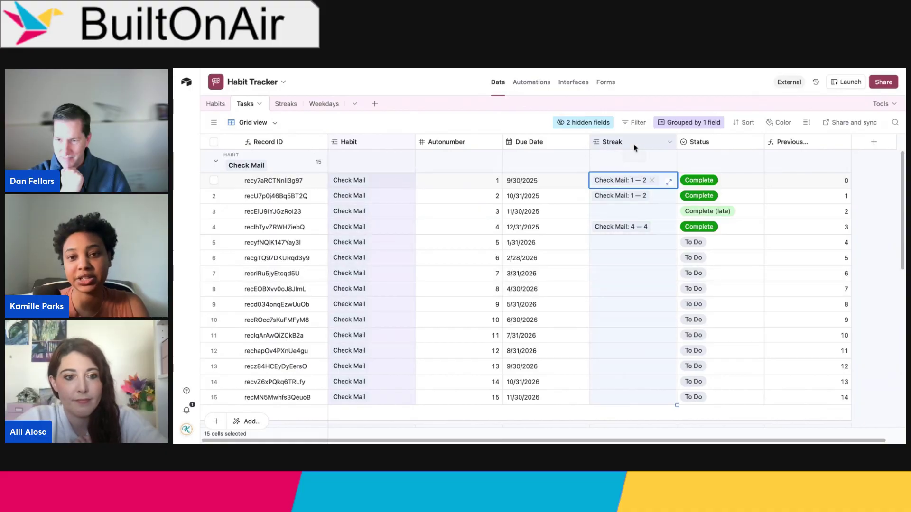
pyautogui.click(729, 142)
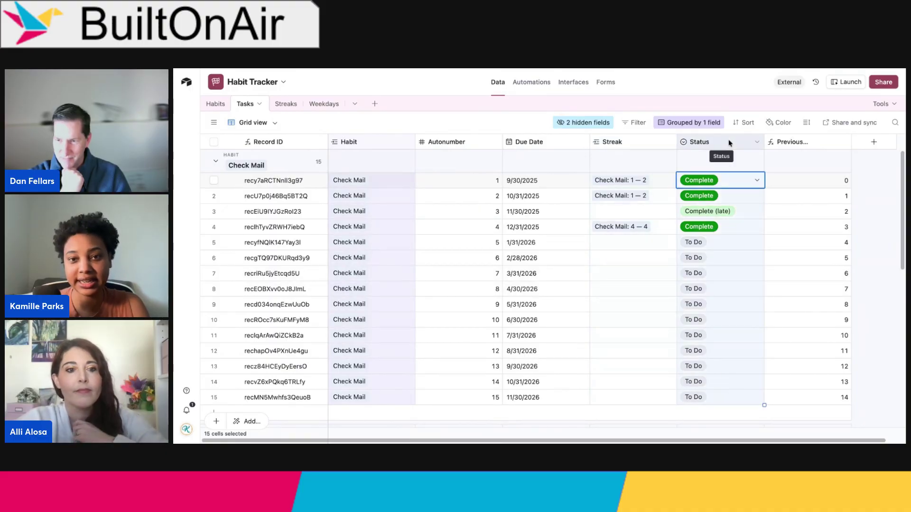
pyautogui.click(805, 143)
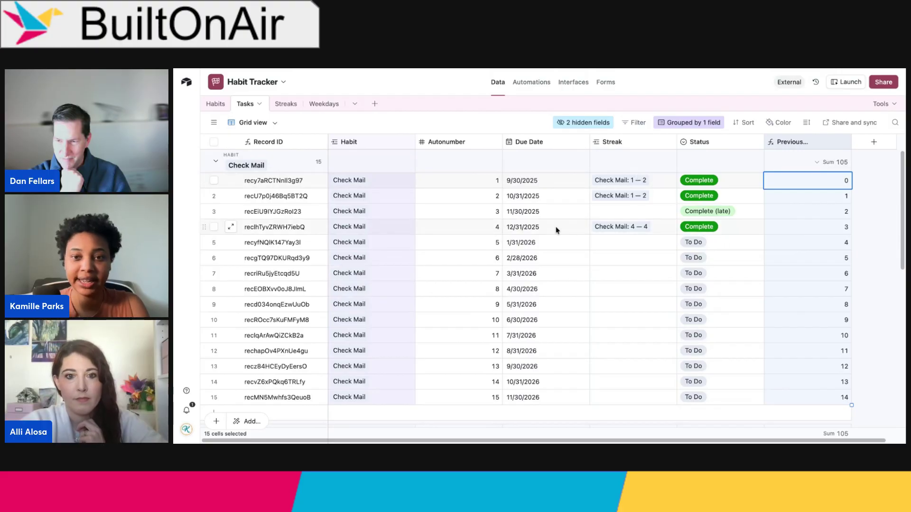
# Step: Trace the 1/31/2026 Check Mail task through its previous number to the preceding task's status, and check its own Streak cell
pyautogui.click(612, 245)
pyautogui.click(829, 240)
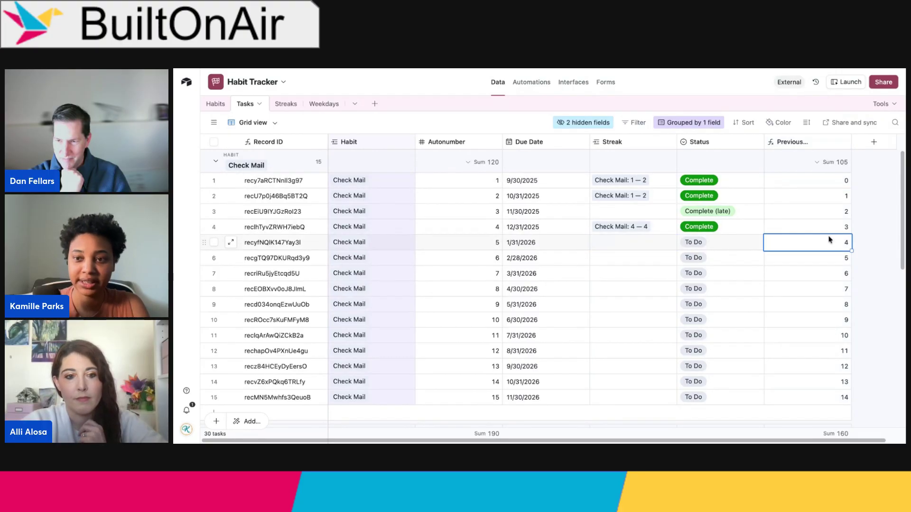
pyautogui.click(821, 227)
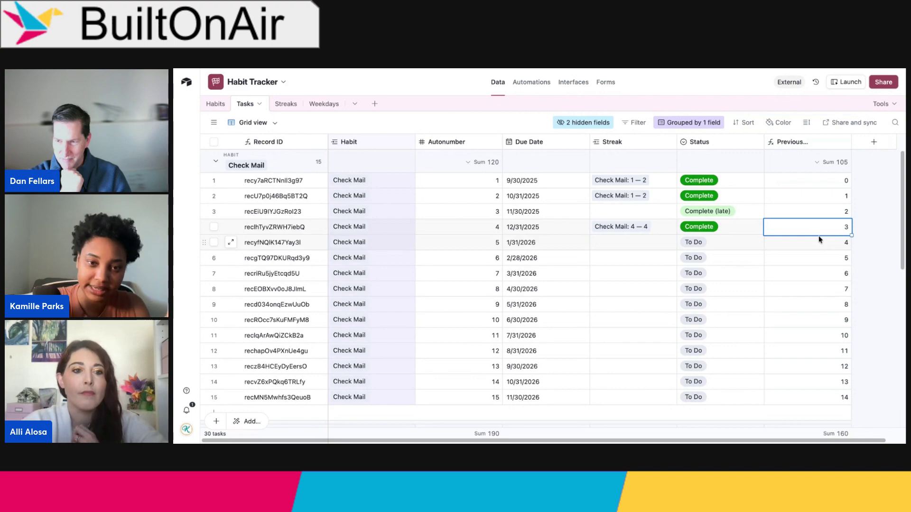
pyautogui.click(841, 243)
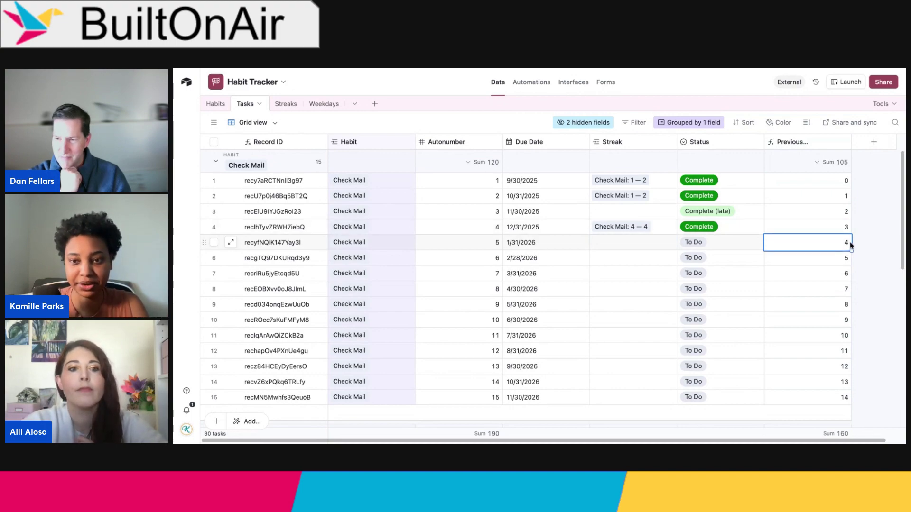
pyautogui.click(735, 231)
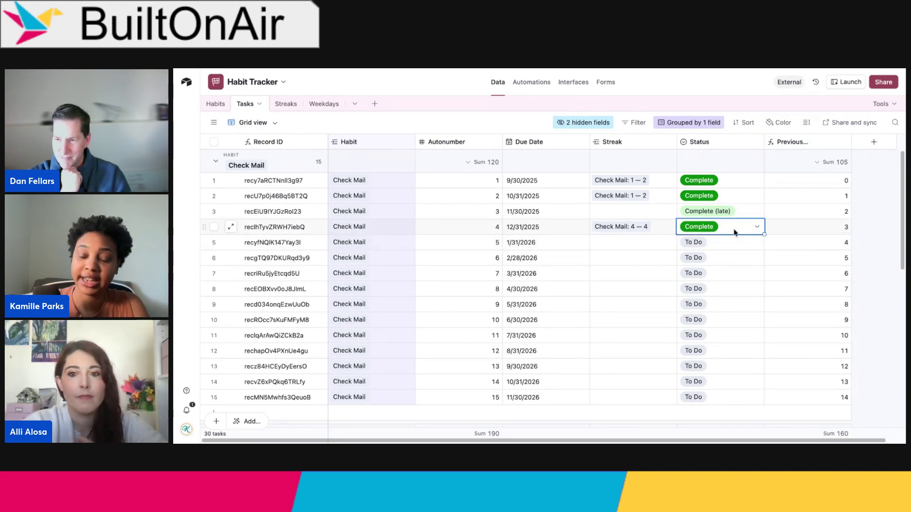
pyautogui.click(650, 242)
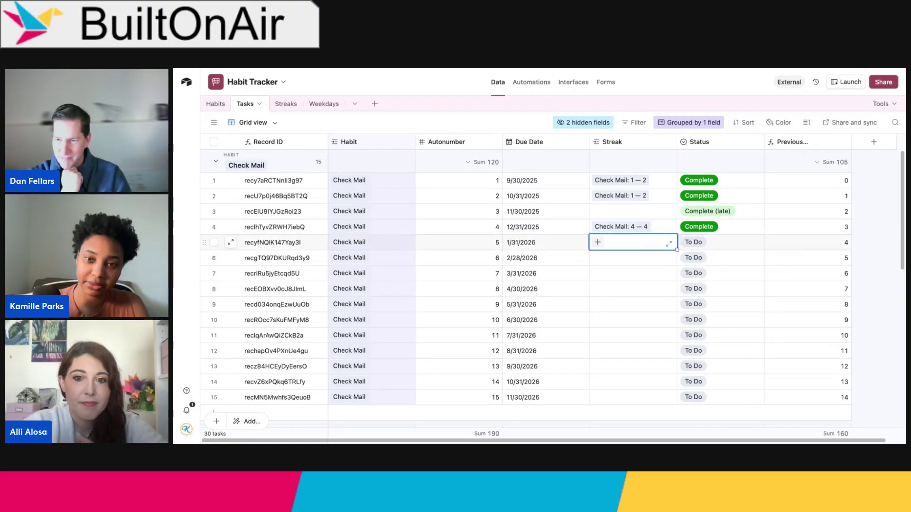
pyautogui.click(830, 246)
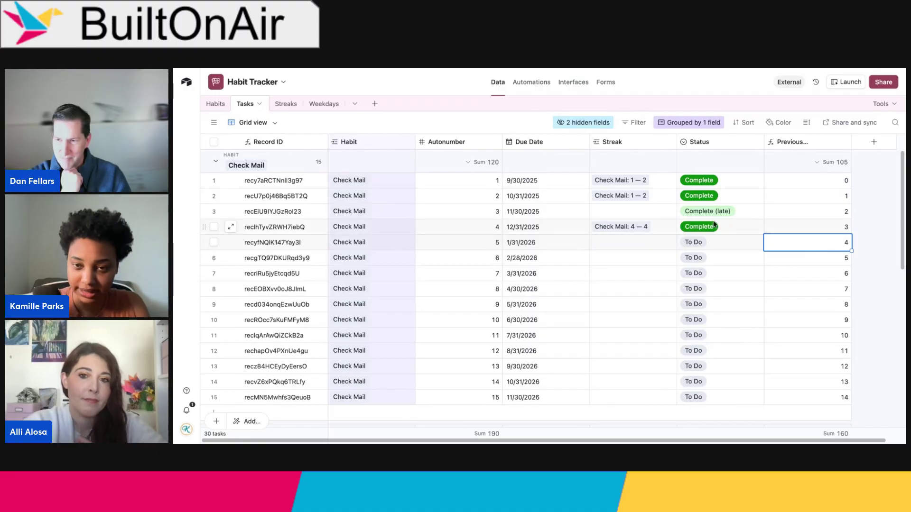
pyautogui.click(618, 242)
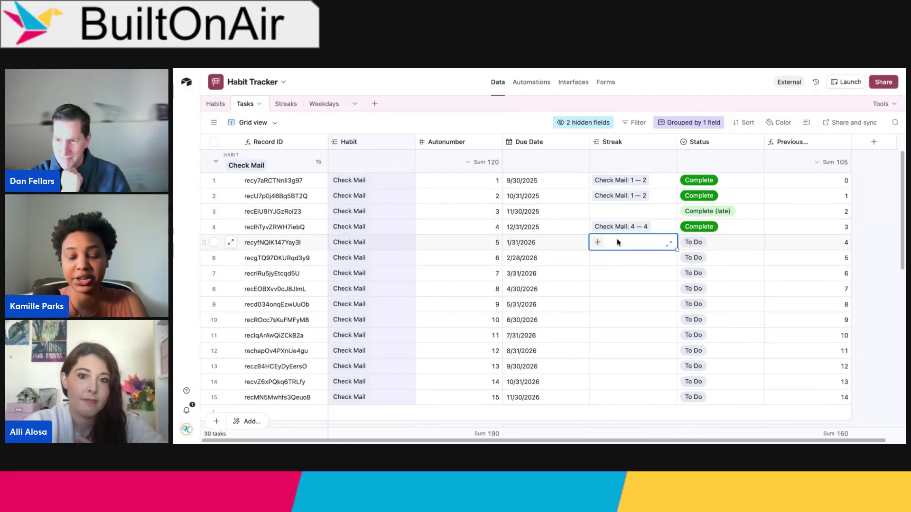
# Step: Examine the Streaks table's Habit, linked Tasks and task number fields, along with the names of the two Check Mail streaks
pyautogui.click(286, 104)
pyautogui.click(360, 140)
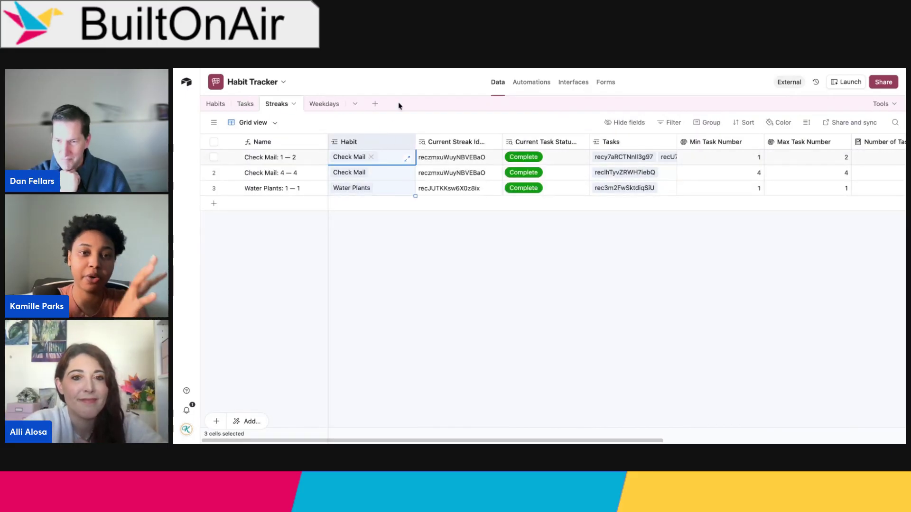
pyautogui.click(638, 144)
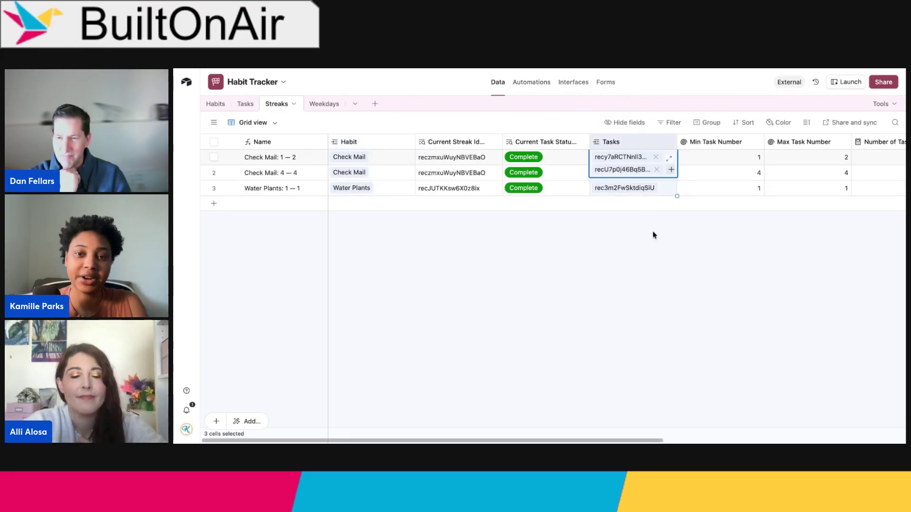
pyautogui.hscroll(5, 540, 145)
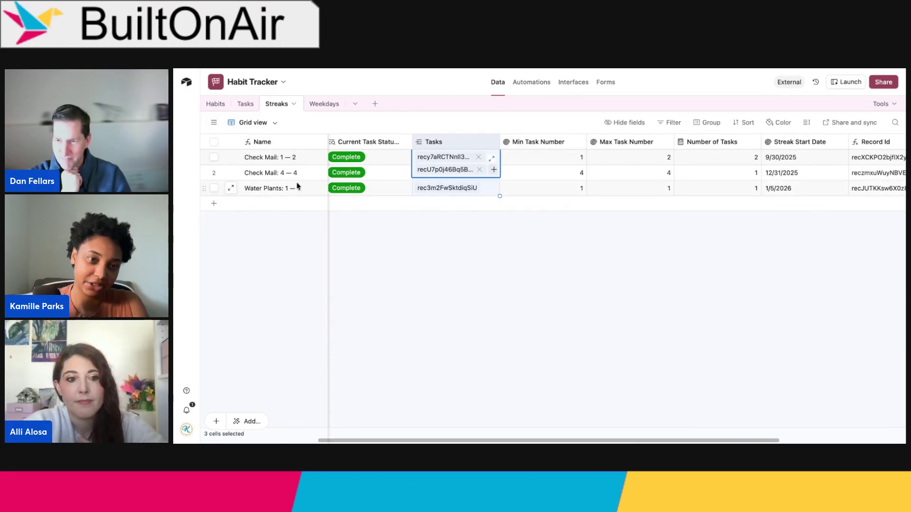
pyautogui.hscroll(-3, 291, 169)
pyautogui.hscroll(-2, 292, 166)
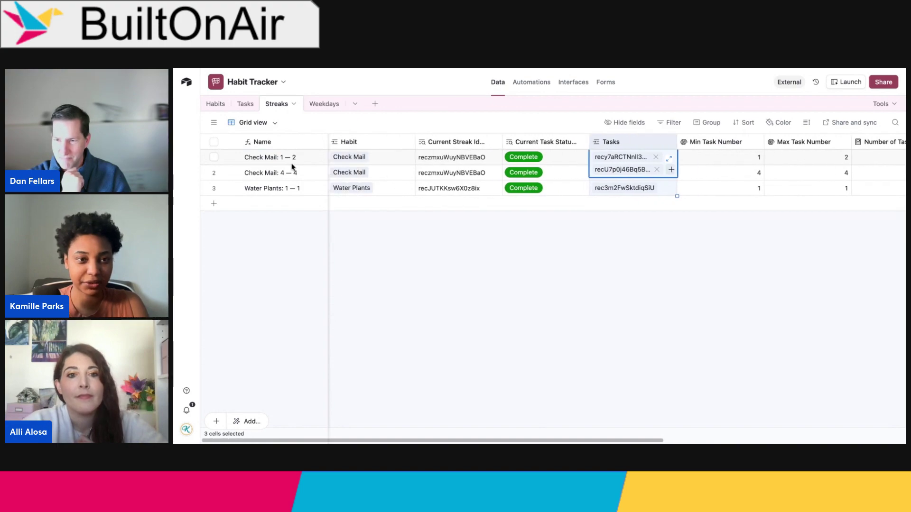
pyautogui.click(282, 160)
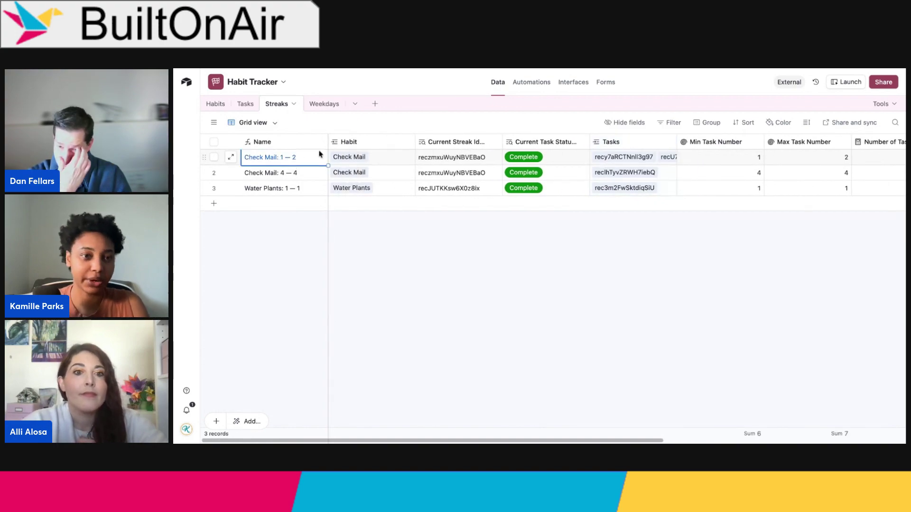
pyautogui.click(283, 174)
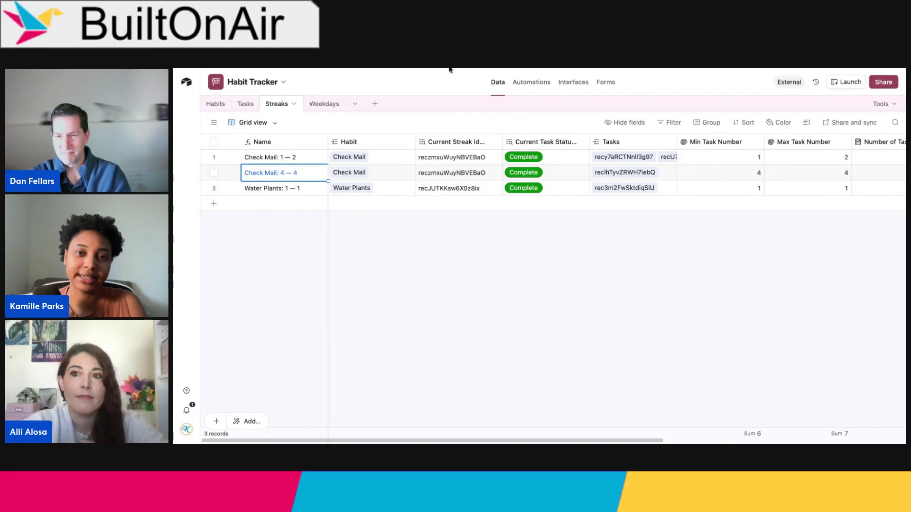
# Step: Review the Update Streak automation's trigger and the conditions of its Find records action for the previous task
pyautogui.click(531, 82)
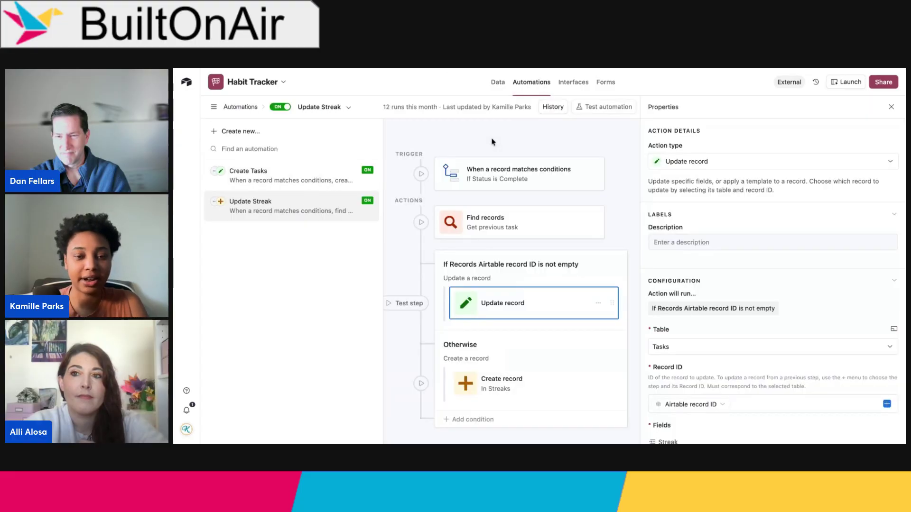
pyautogui.click(512, 170)
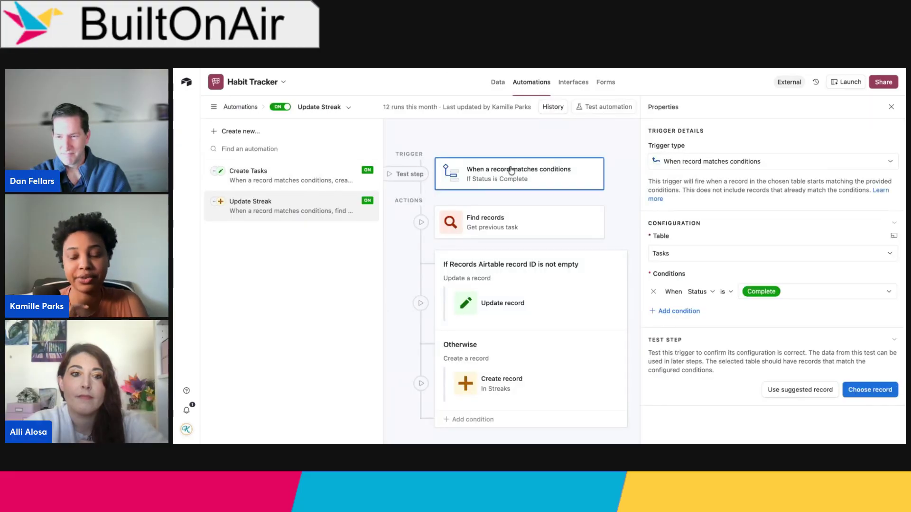
pyautogui.click(505, 227)
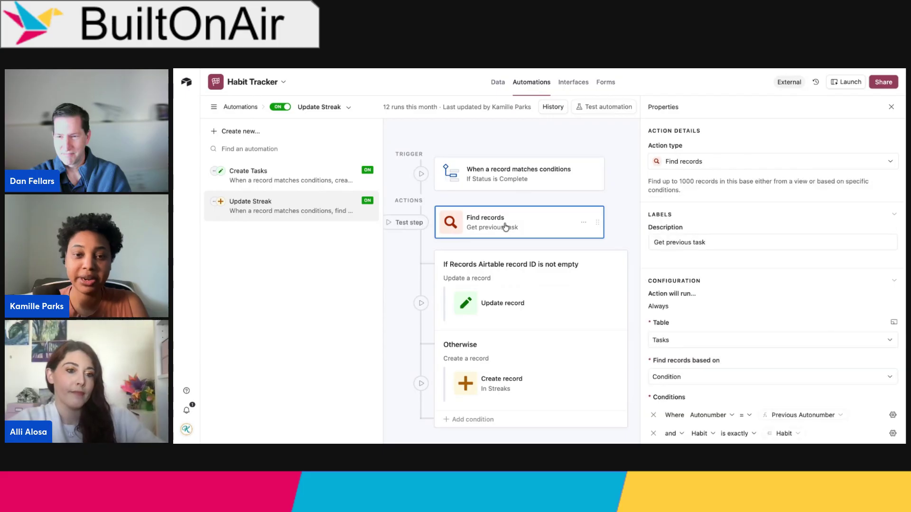
pyautogui.scroll(-3, 773, 300)
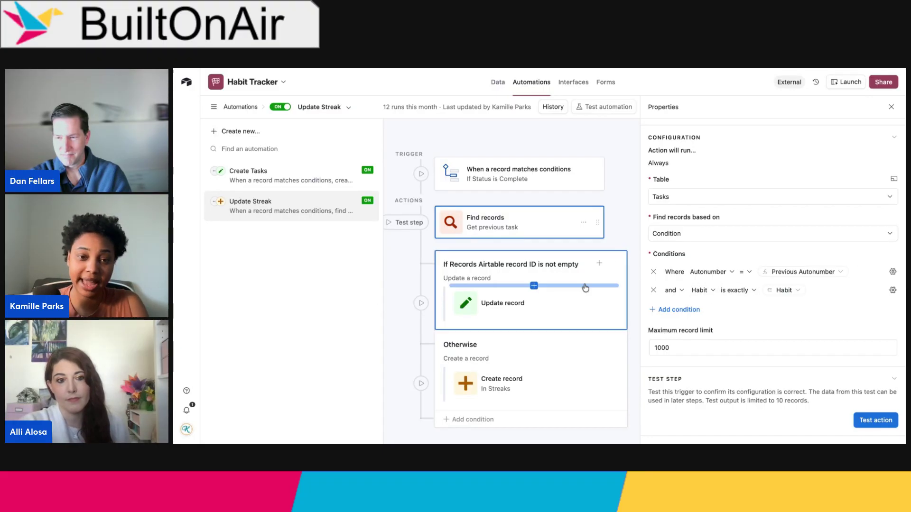
# Step: Inspect the Update Streak condition with its Update record action, and the Create record action in the Otherwise branch
pyautogui.click(535, 272)
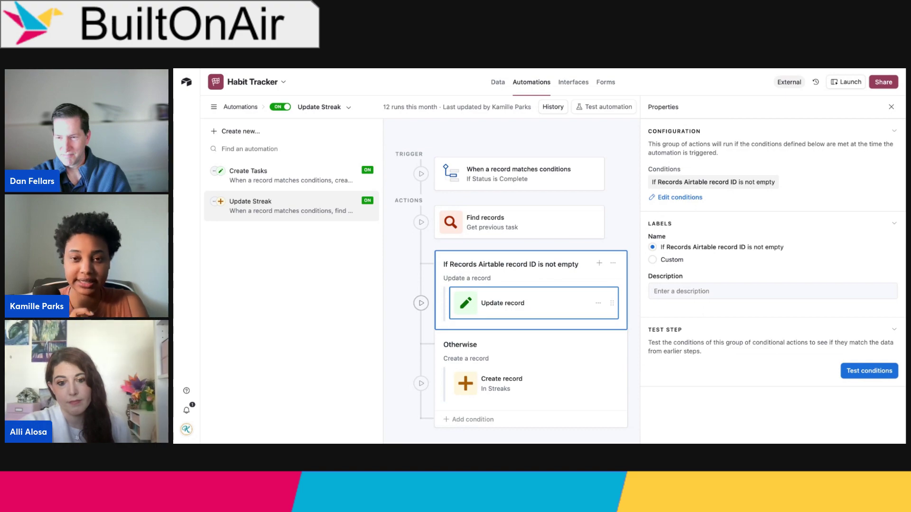
pyautogui.click(522, 303)
pyautogui.scroll(-5, 721, 339)
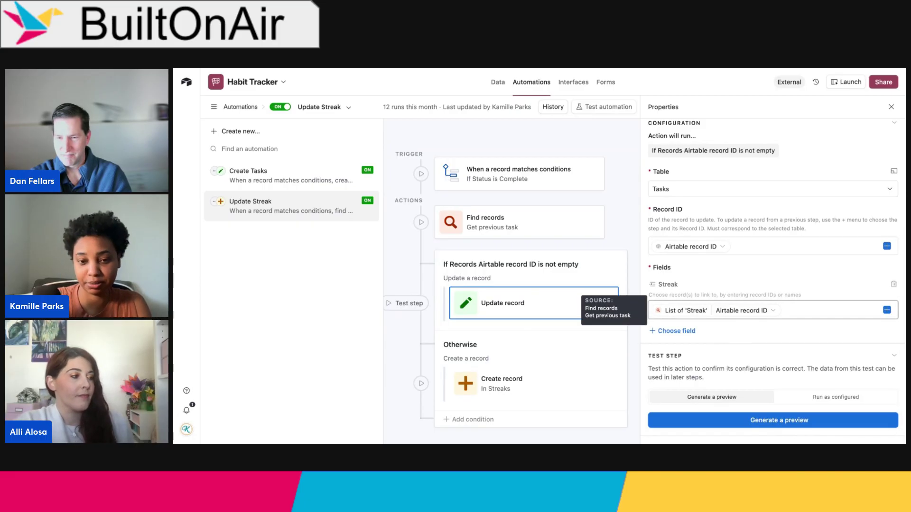
pyautogui.click(546, 394)
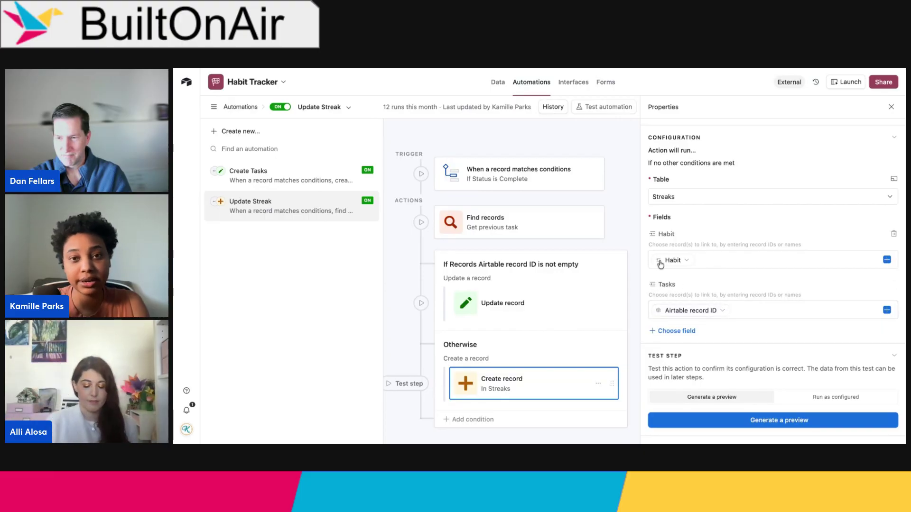
# Step: Launch the Chores interface and view Check Mail's streak chart and task calendar
pyautogui.click(583, 84)
pyautogui.click(845, 83)
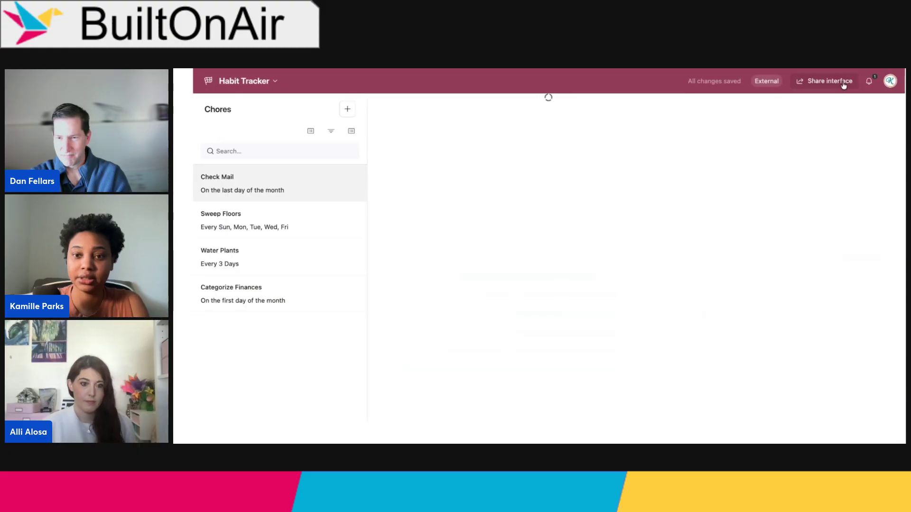
pyautogui.scroll(-10, 636, 254)
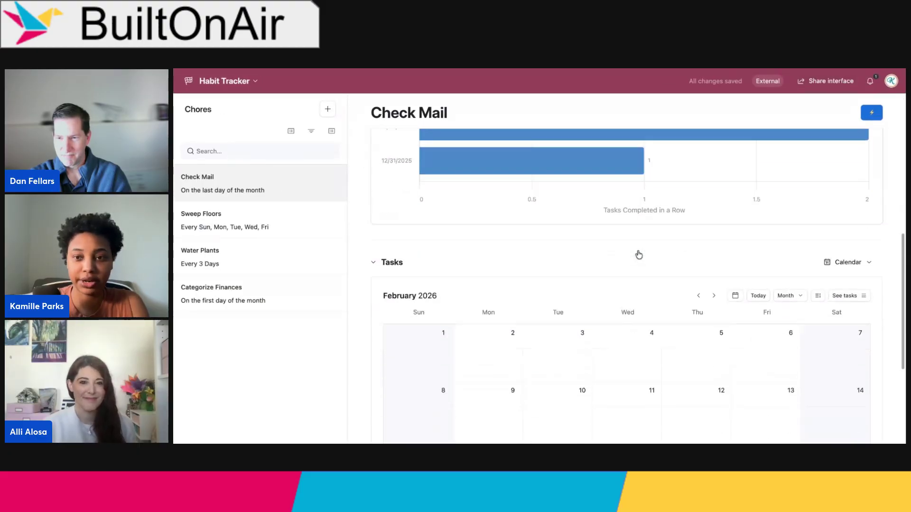
pyautogui.scroll(2, 639, 255)
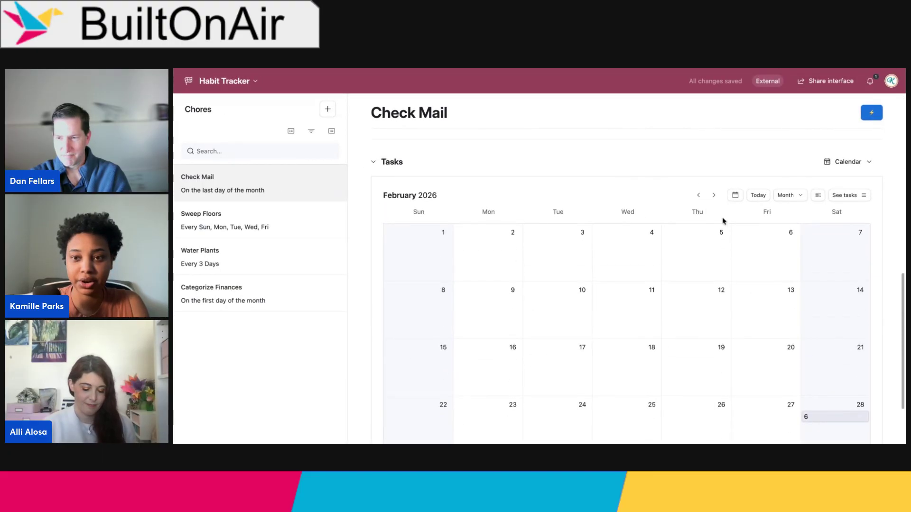
# Step: Return the Check Mail task calendar to January 2026 and set the January 31 task's status to Complete
pyautogui.click(735, 195)
pyautogui.scroll(-1, 750, 352)
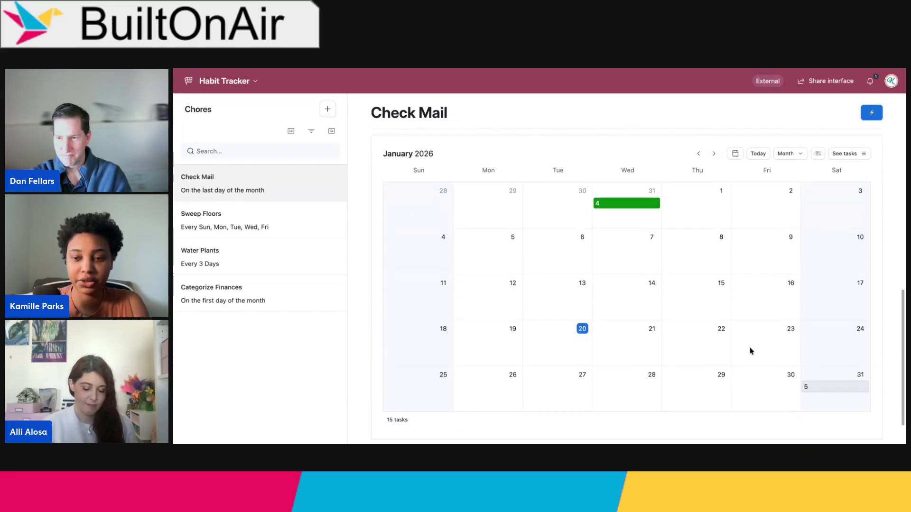
pyautogui.click(821, 387)
pyautogui.click(849, 355)
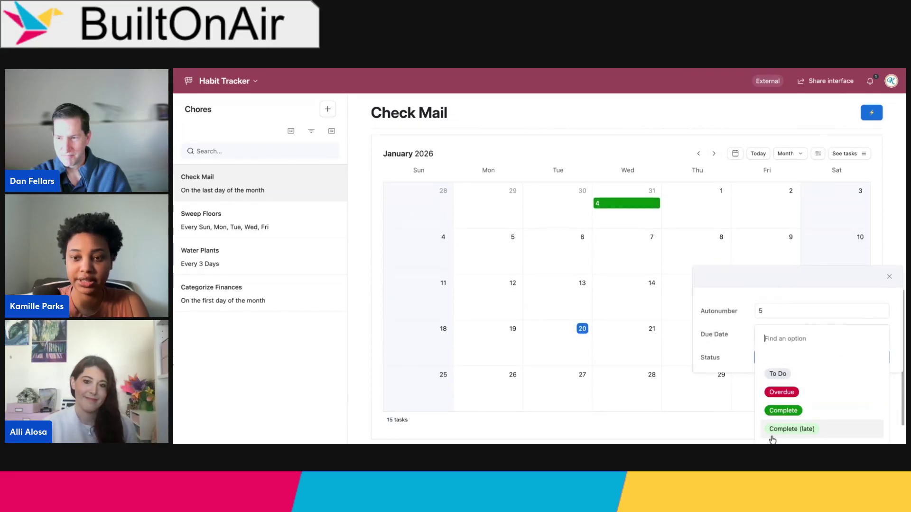
pyautogui.click(778, 411)
pyautogui.click(672, 395)
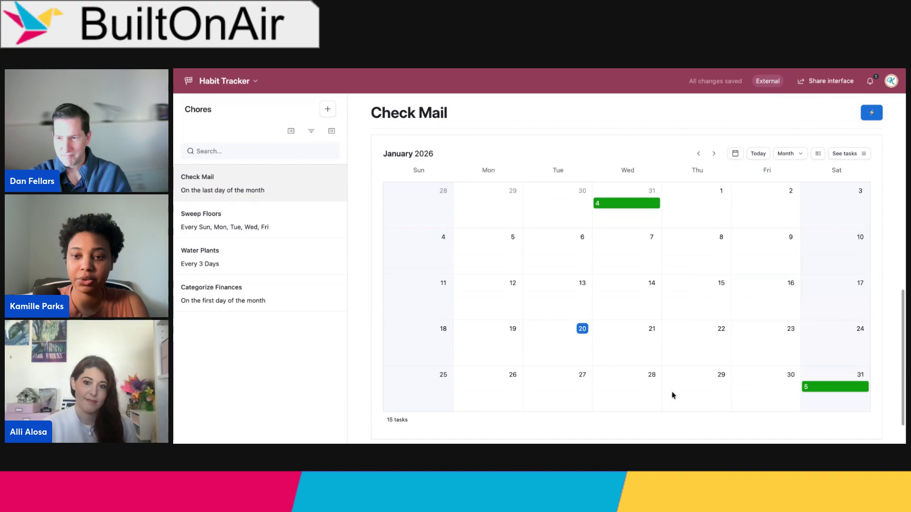
# Step: Check the Current Streak number and the Habit Streaks chart for Check Mail
pyautogui.scroll(-2, 805, 387)
pyautogui.scroll(6, 805, 388)
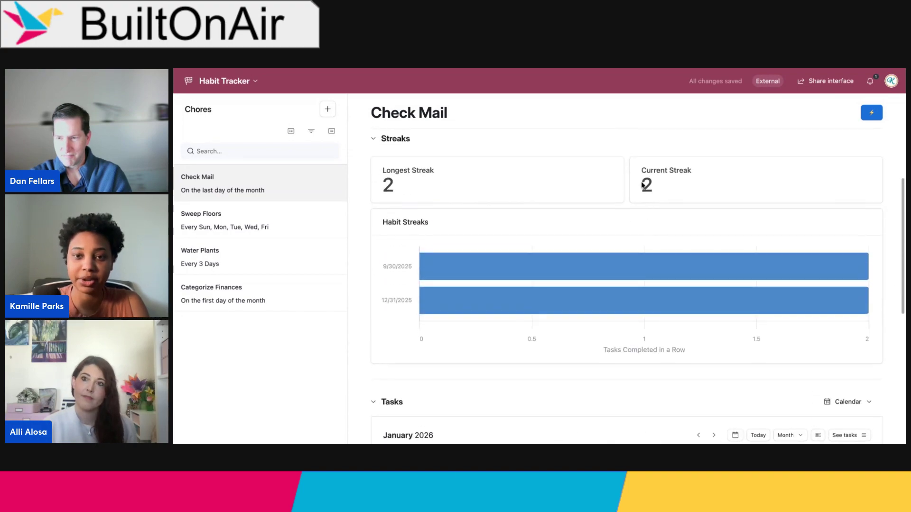
pyautogui.moveTo(654, 190); pyautogui.dragTo(633, 188)
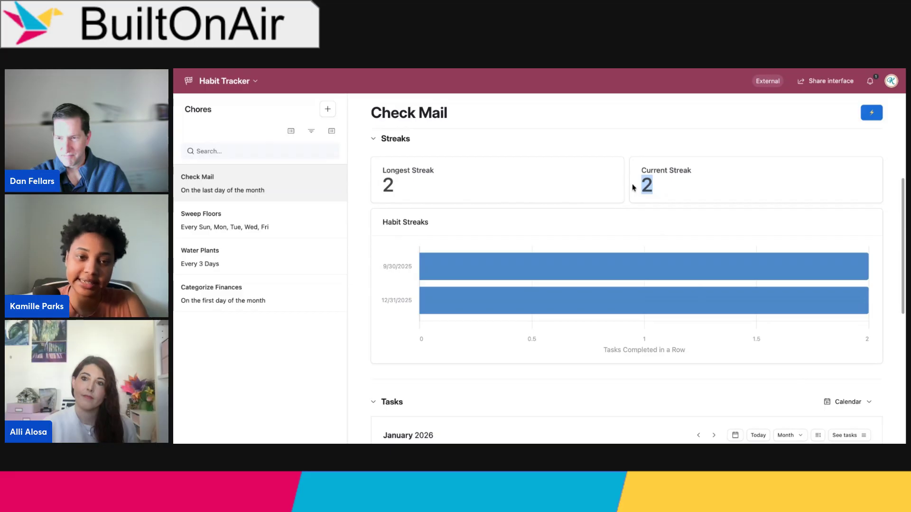
# Step: View the base data and examine Check Mail's second streak record and the streak linked to its 1/31/2026 task
pyautogui.click(242, 90)
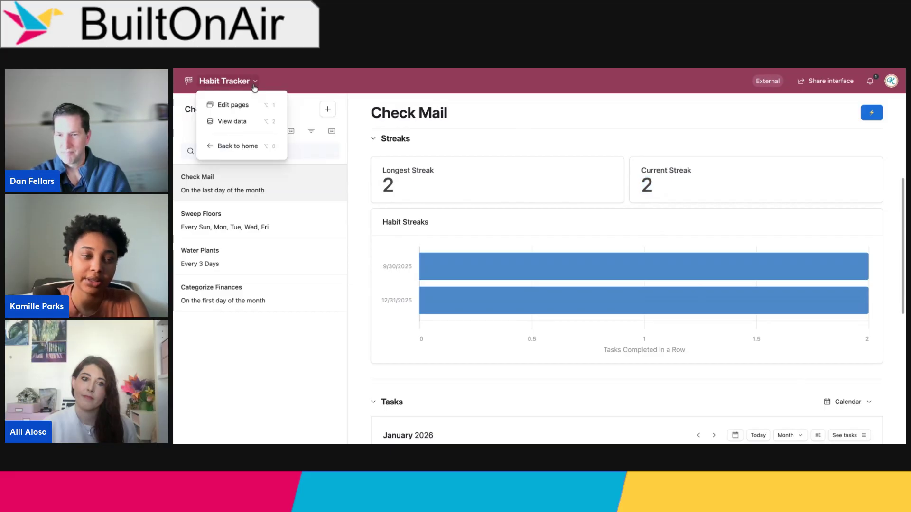
pyautogui.click(237, 124)
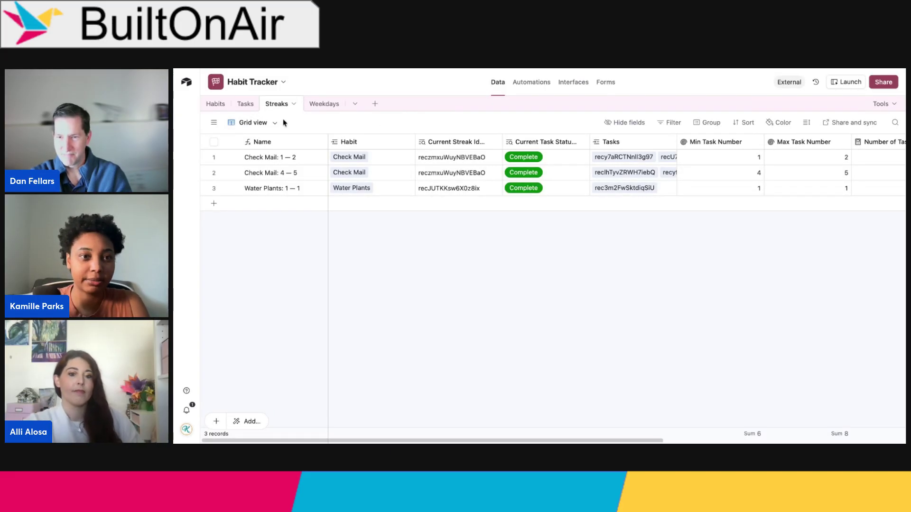
pyautogui.click(285, 178)
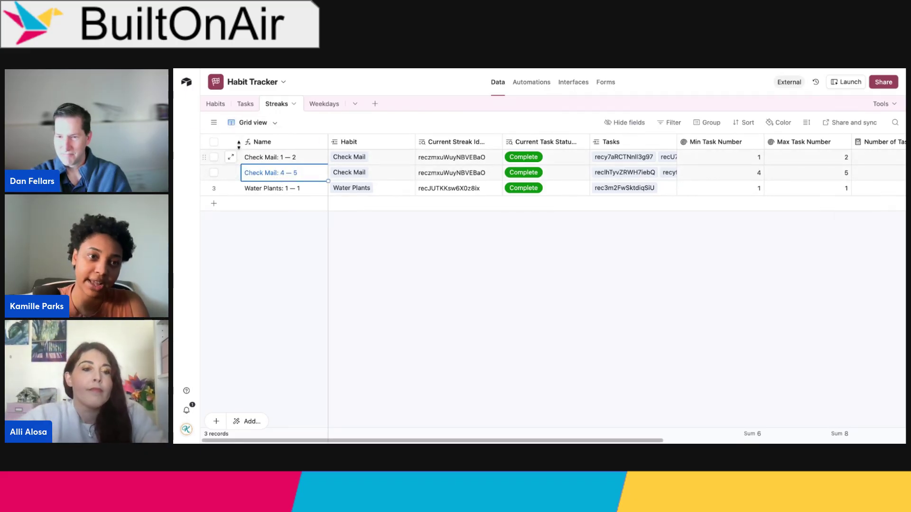
pyautogui.click(246, 104)
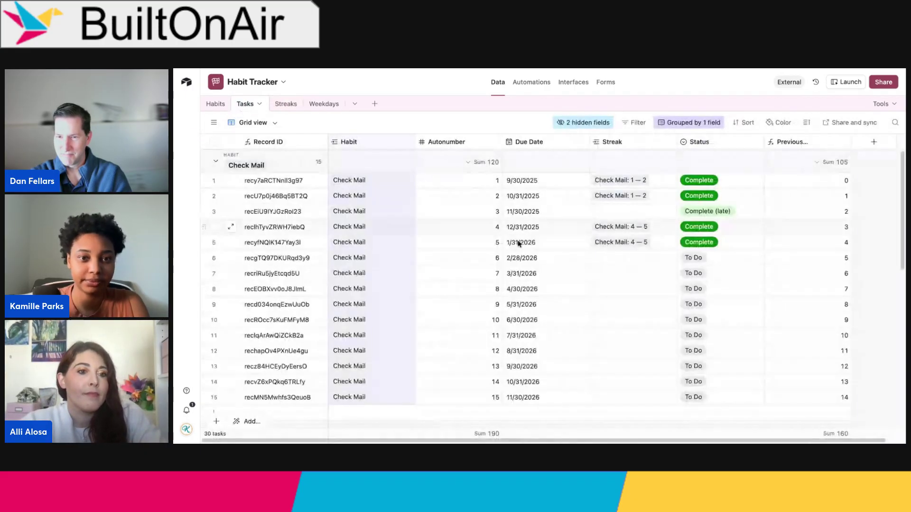
pyautogui.click(668, 244)
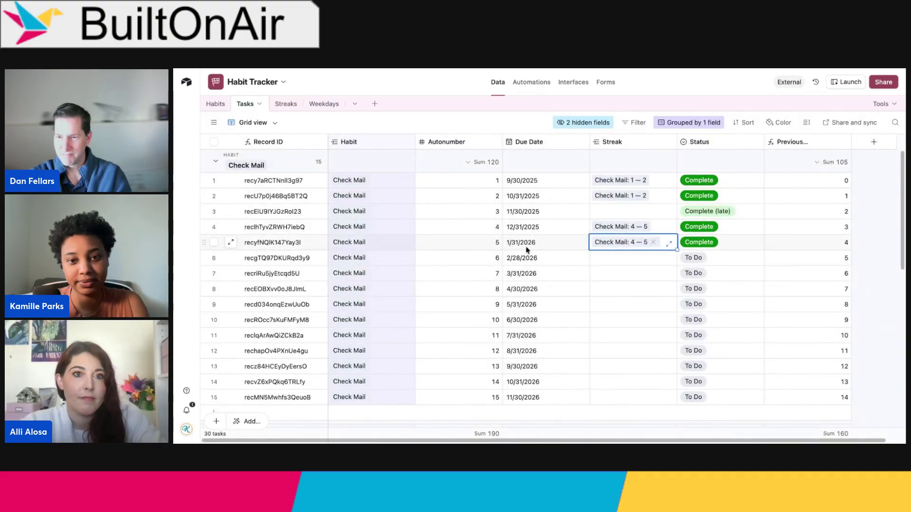
pyautogui.click(509, 248)
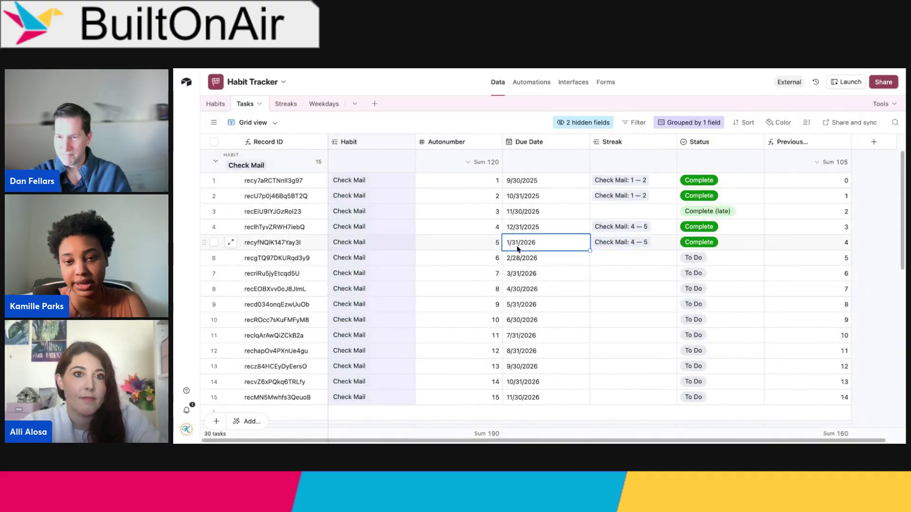
pyautogui.click(619, 243)
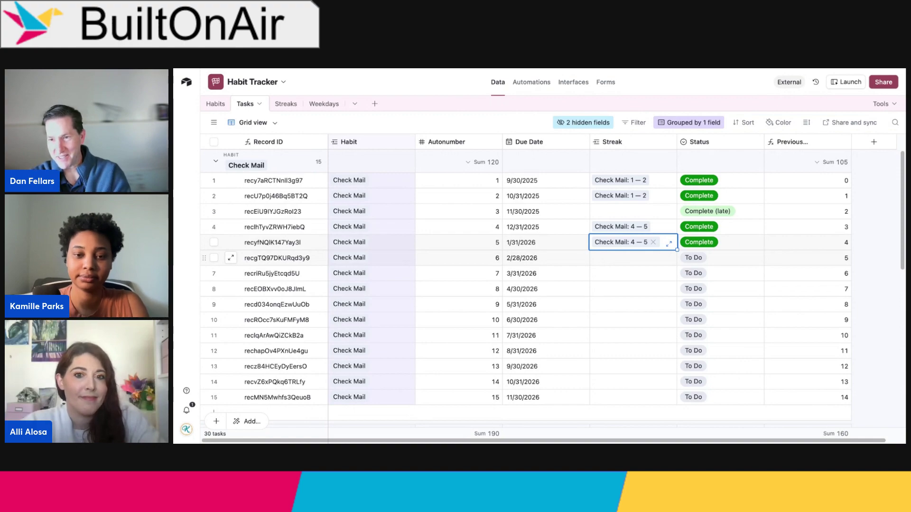
# Step: View the Chores page in the interface editor, compare the habits' repeat settings, and briefly preview the page with Check Mail selected
pyautogui.click(573, 83)
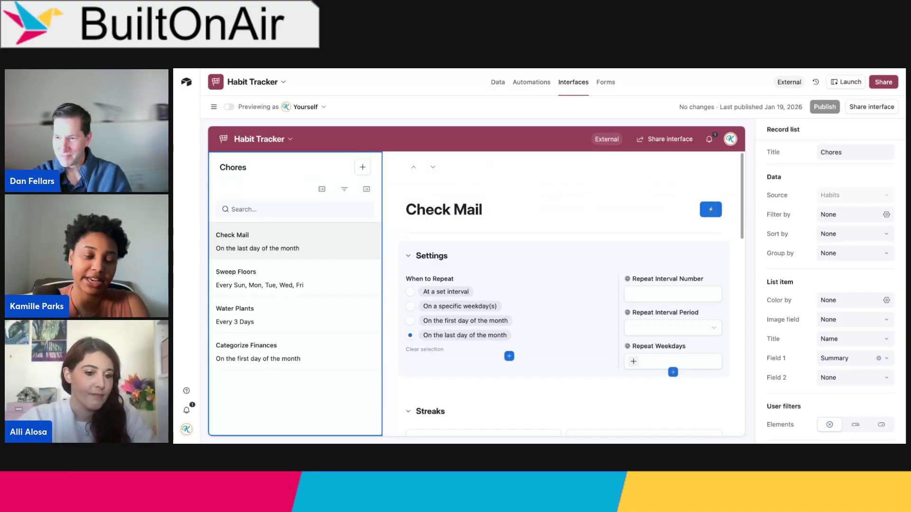
pyautogui.click(320, 279)
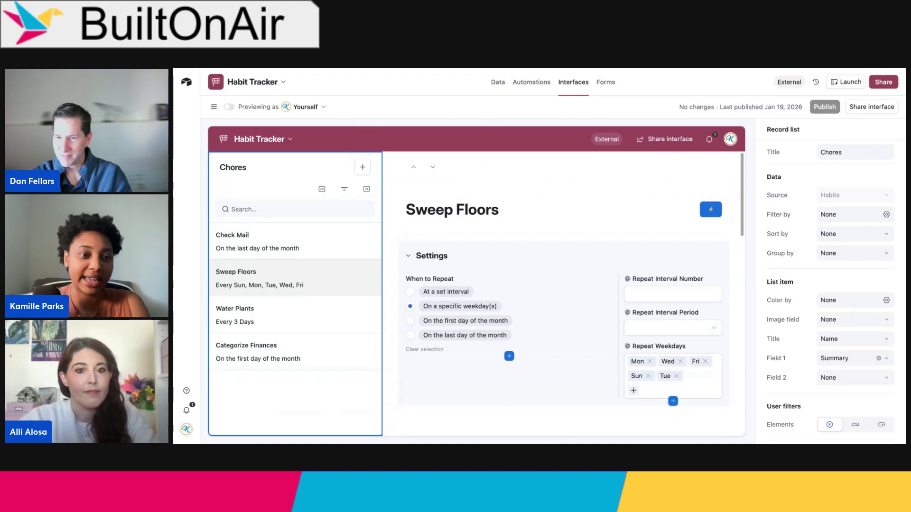
pyautogui.click(312, 321)
pyautogui.click(309, 256)
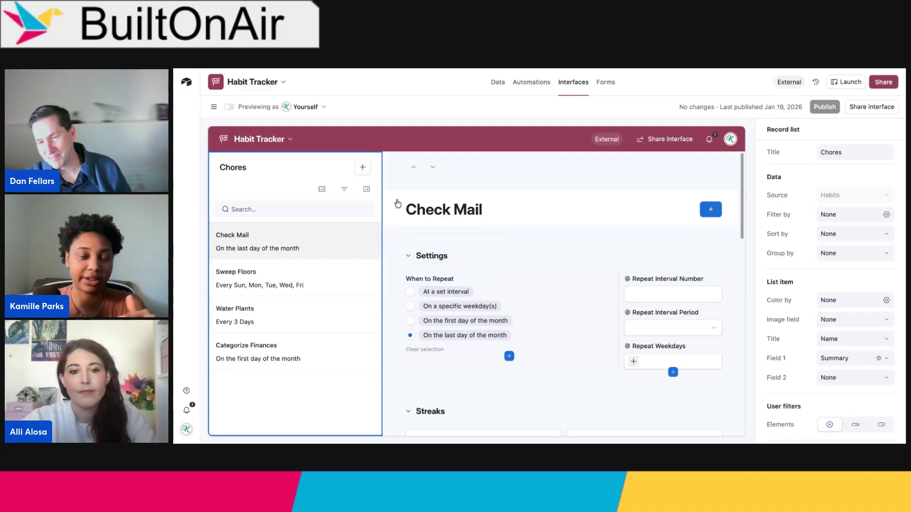
pyautogui.click(229, 107)
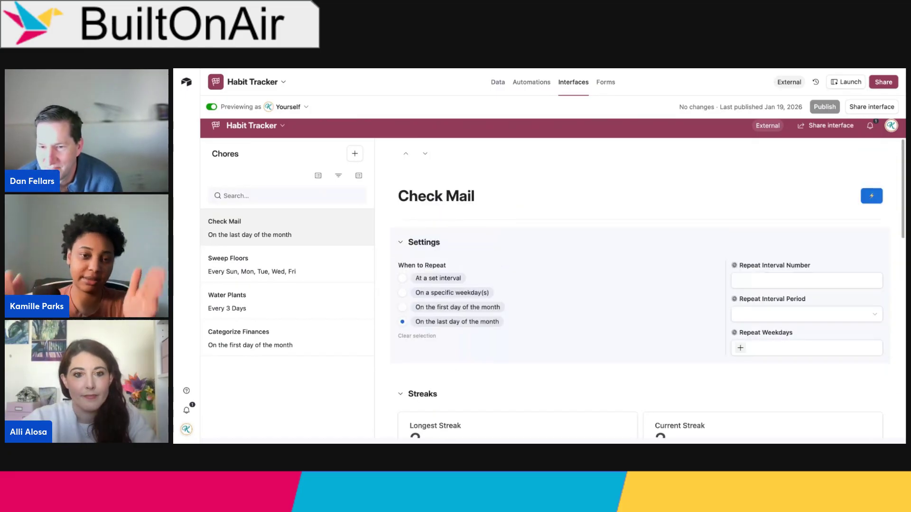
pyautogui.click(211, 107)
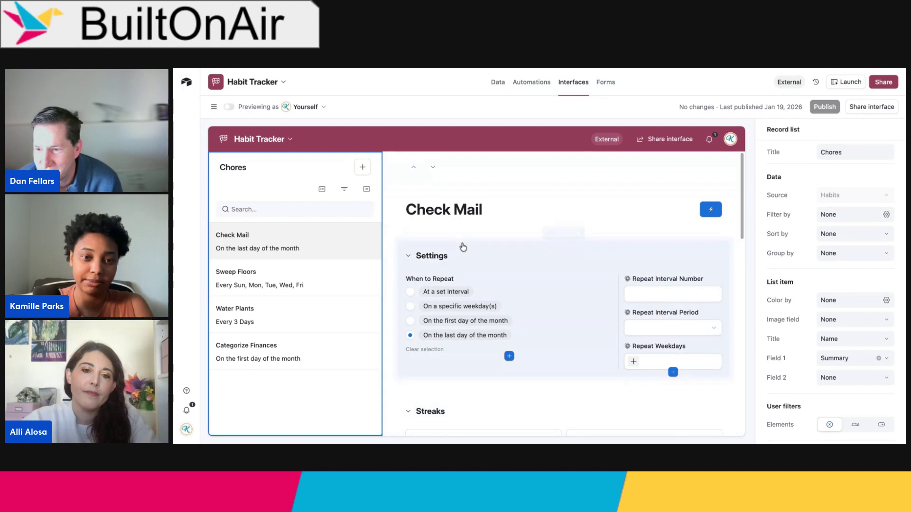
# Step: Collapse the Settings group on the Check Mail record page and select the whole record layout
pyautogui.click(461, 247)
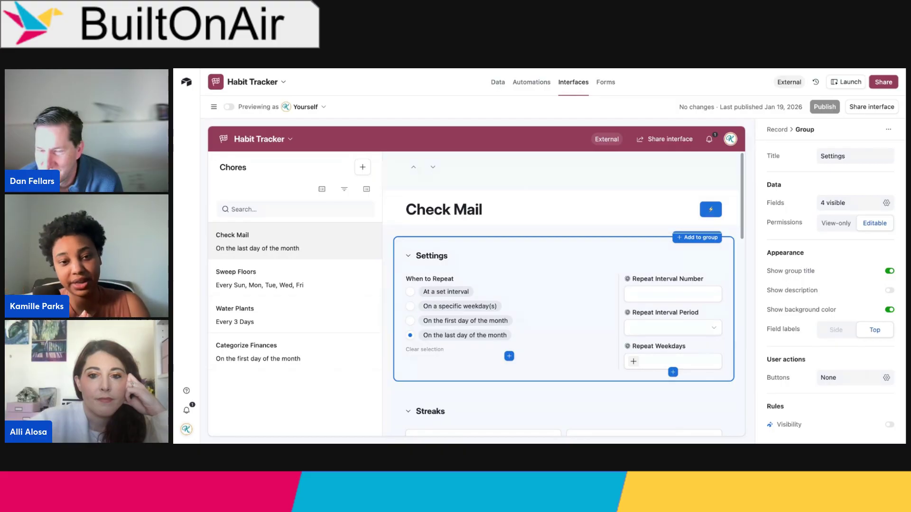
pyautogui.click(408, 256)
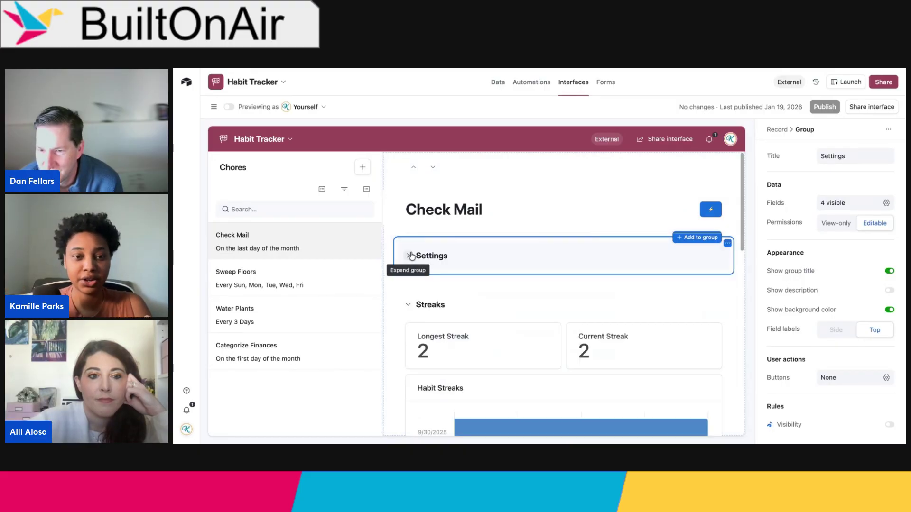
pyautogui.click(386, 283)
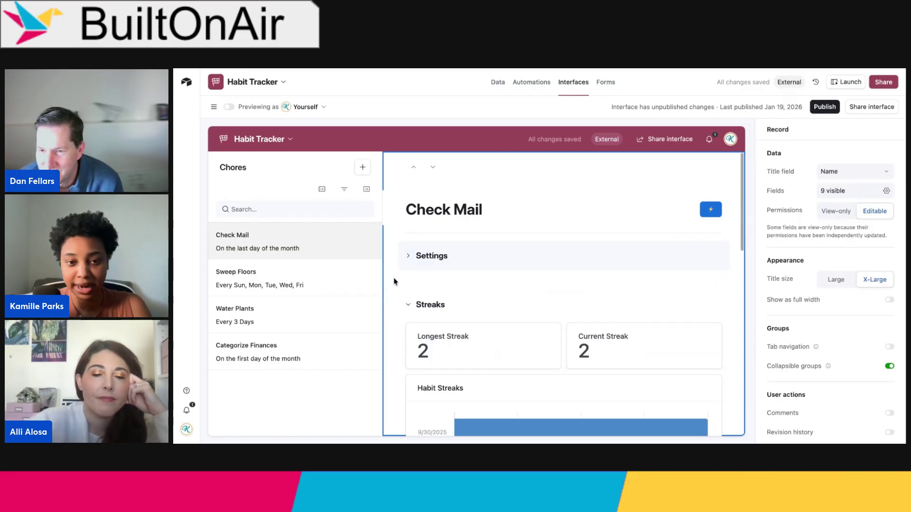
# Step: Inspect the configuration of the Longest Streak and Current Streak number elements, including the Current Streak filter condition
pyautogui.scroll(-1, 394, 281)
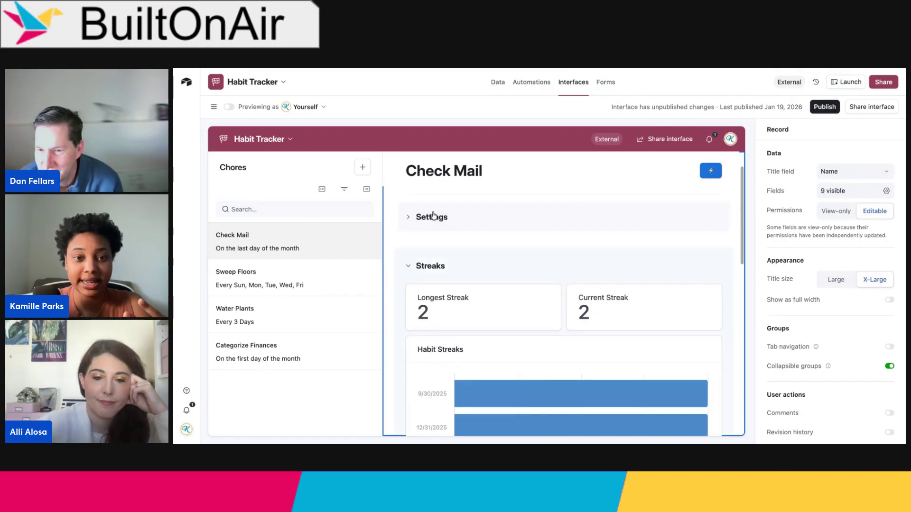
pyautogui.scroll(-2, 417, 233)
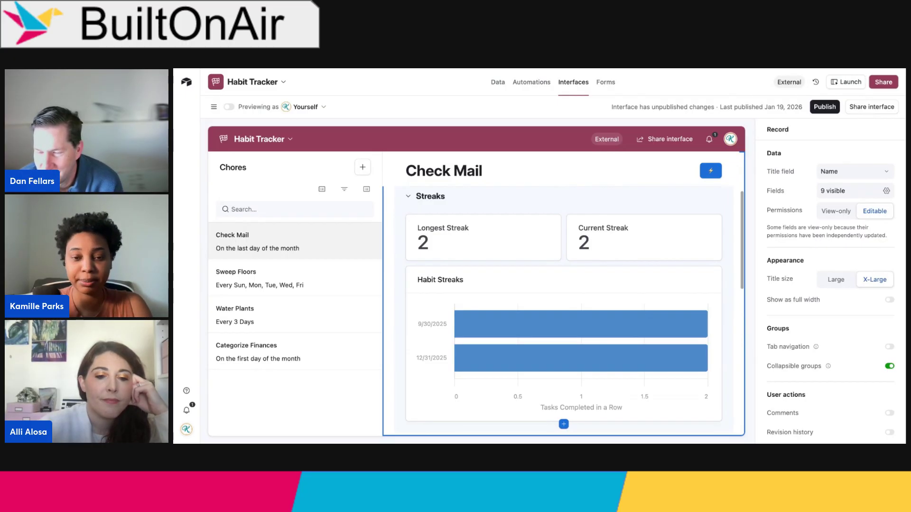
pyautogui.click(552, 239)
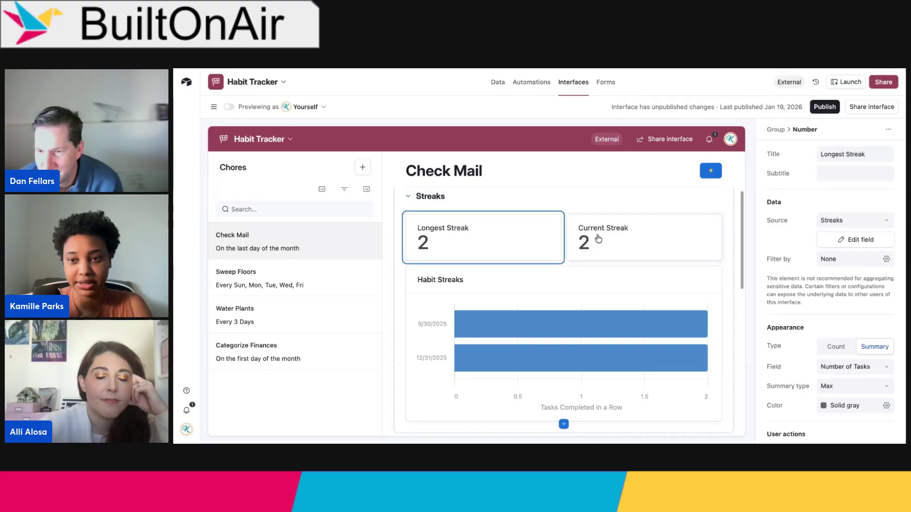
pyautogui.click(633, 240)
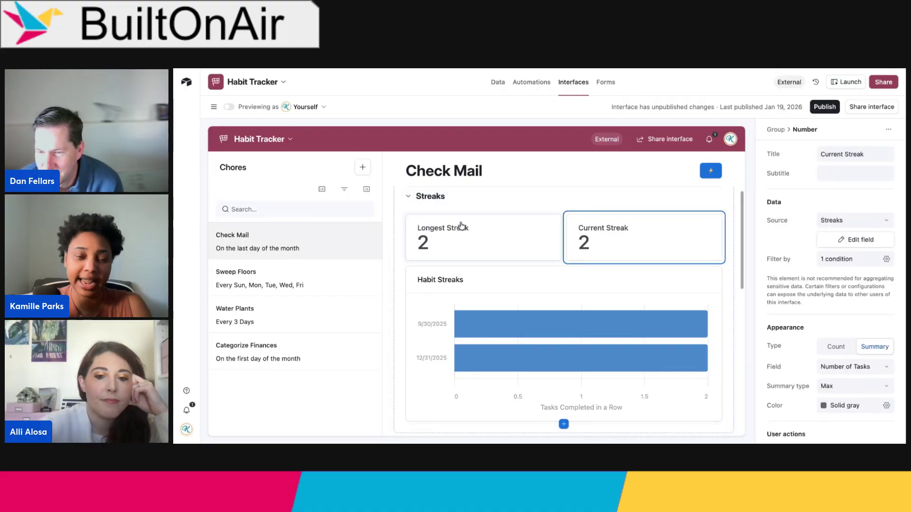
pyautogui.click(824, 261)
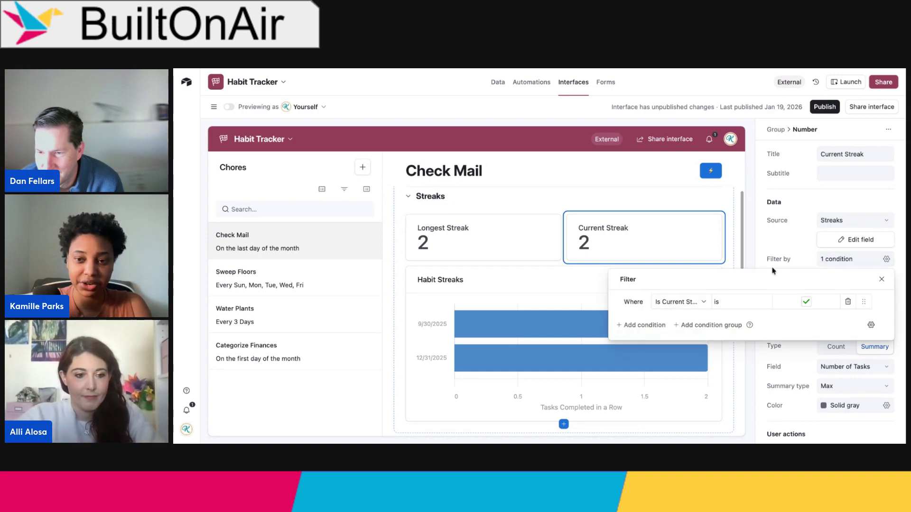
pyautogui.click(779, 255)
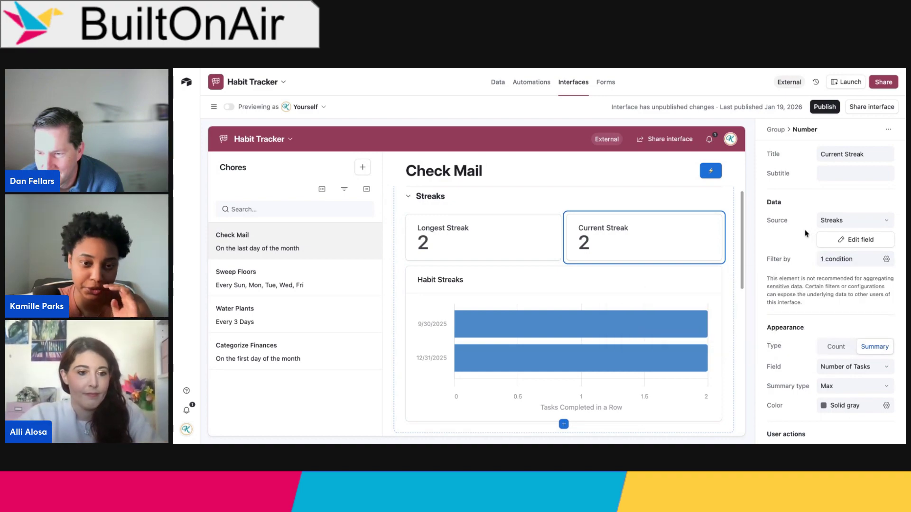
# Step: Inspect the Habit Streaks bar chart's source and axis settings
pyautogui.click(695, 295)
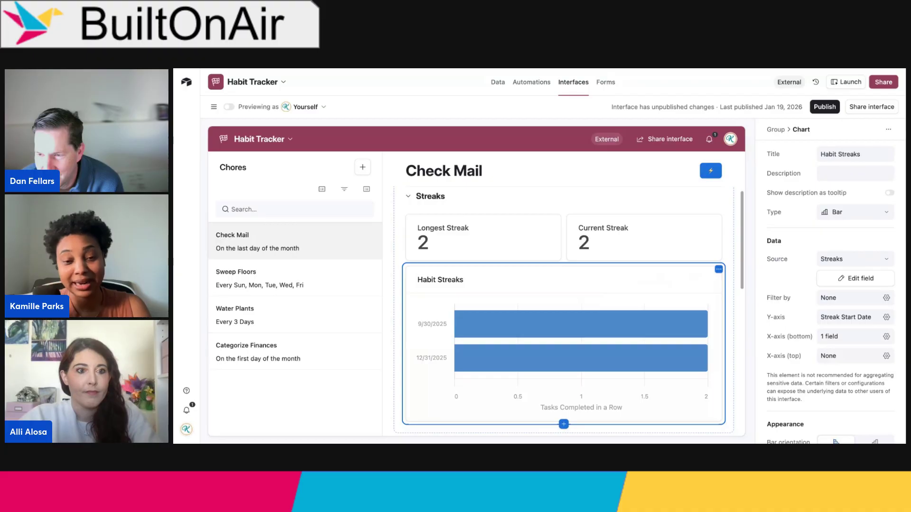
pyautogui.scroll(-1, 564, 309)
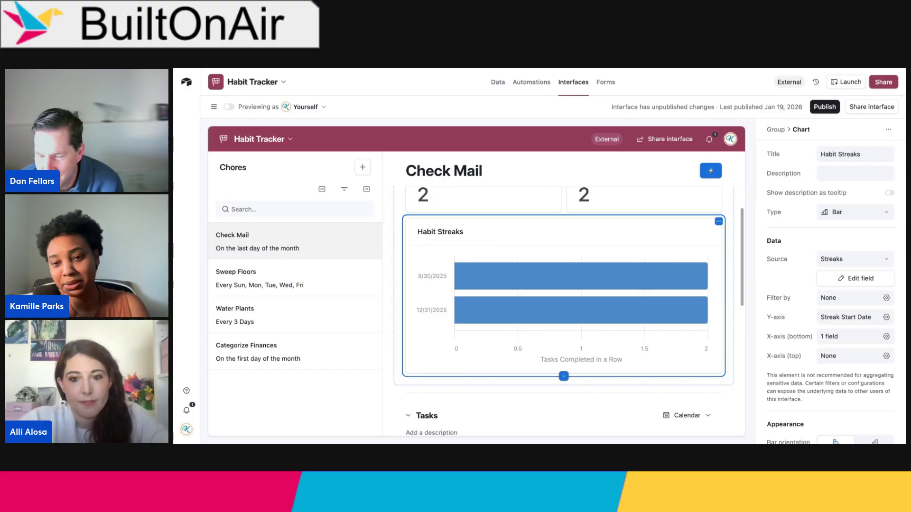
pyautogui.scroll(1, 568, 312)
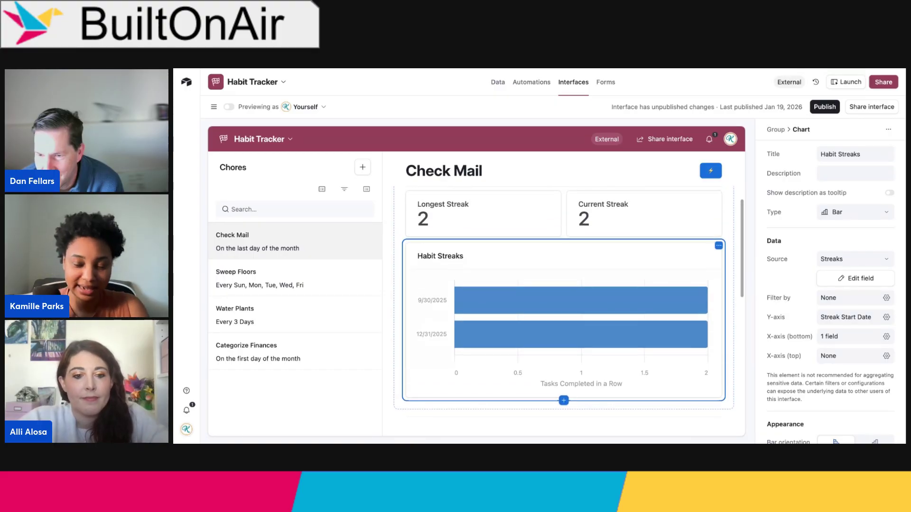
# Step: Inspect the Tasks calendar's element settings and how its records are colored by Status
pyautogui.scroll(-2, 563, 304)
pyautogui.scroll(-5, 563, 309)
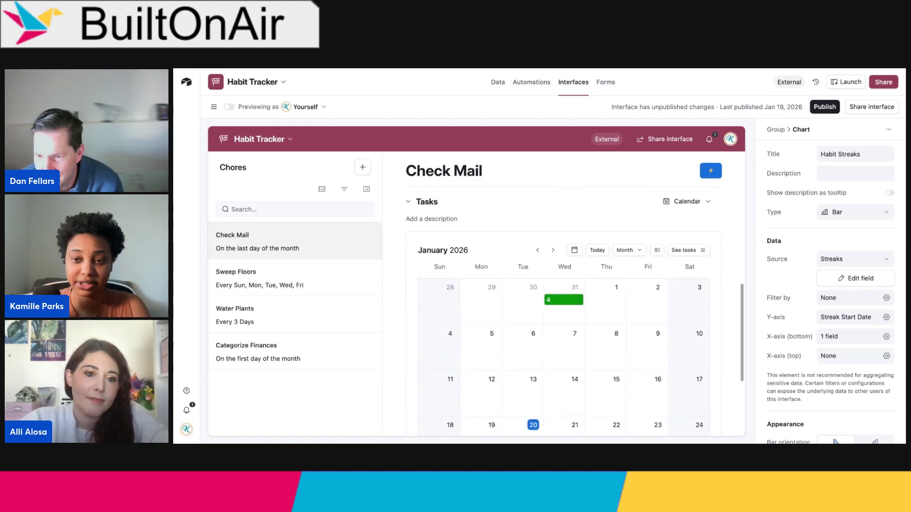
pyautogui.scroll(-2, 564, 308)
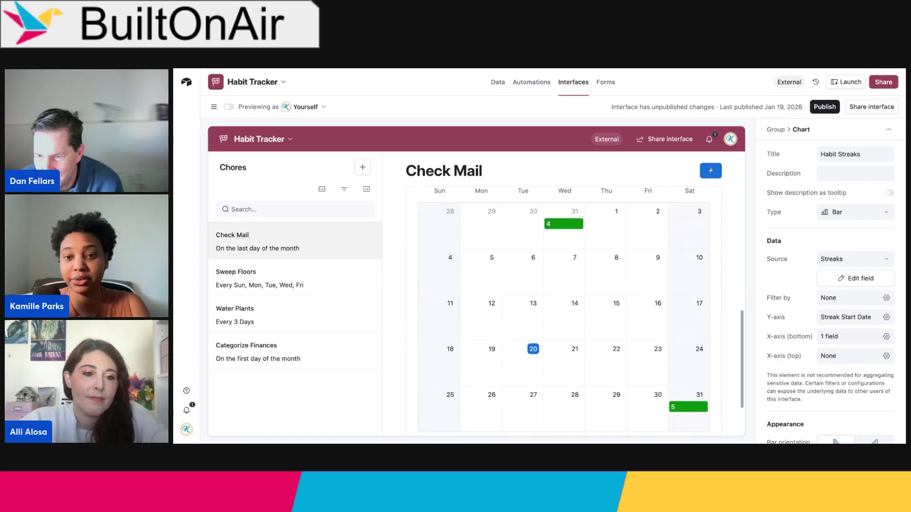
pyautogui.click(728, 323)
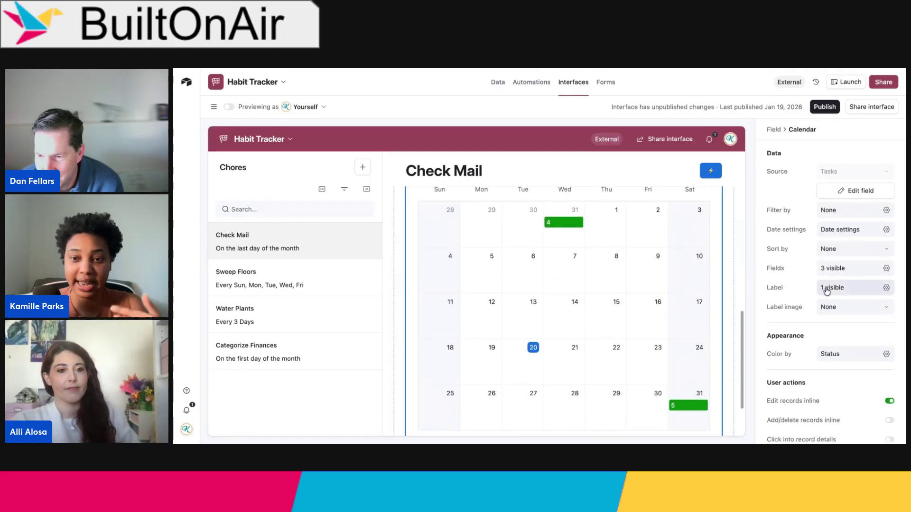
pyautogui.click(830, 353)
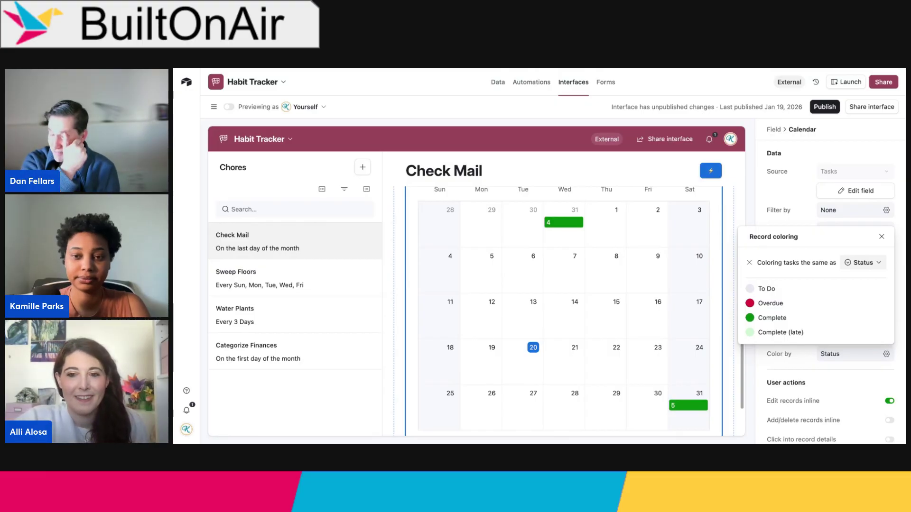
pyautogui.press('Escape')
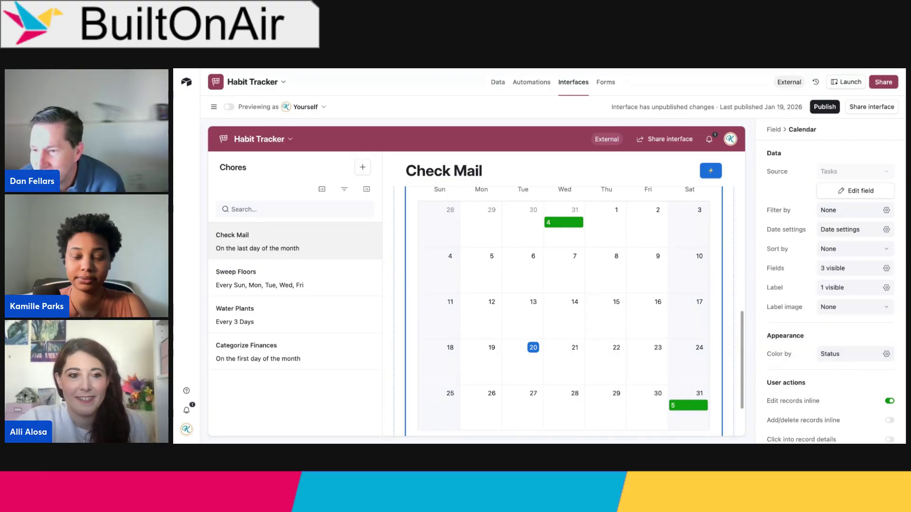